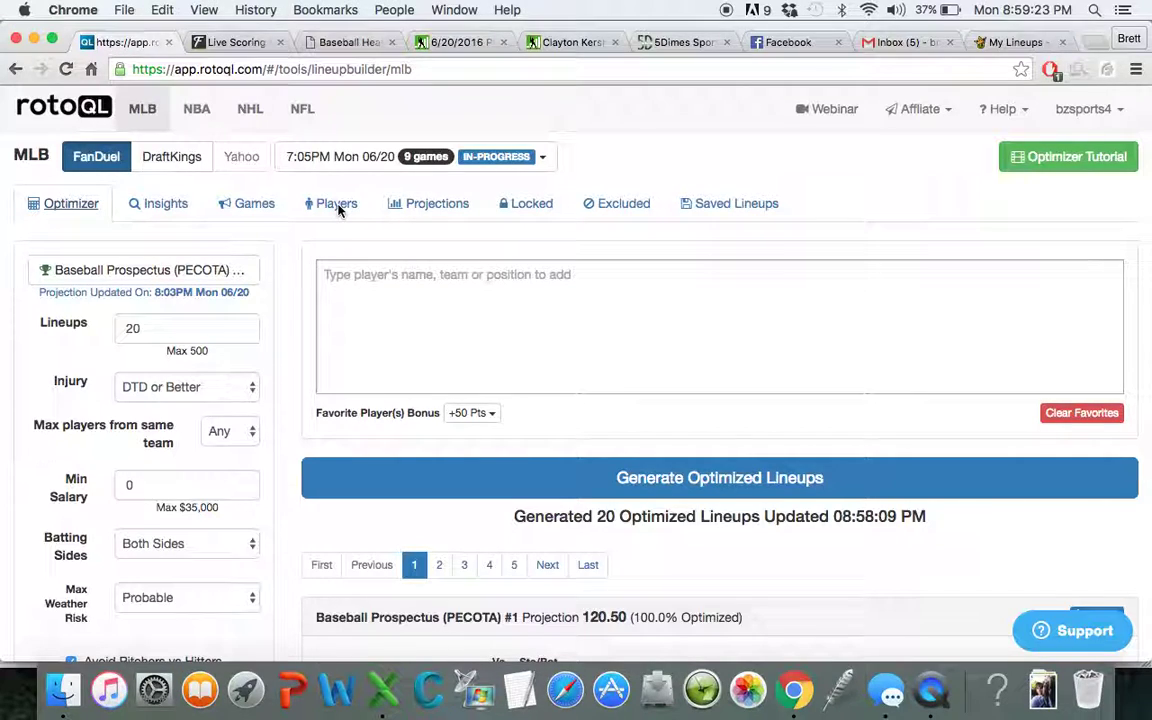
- Sort the starting pitchers by opponent projected runs in ascending order and filter that column to values less than 4
{"action": "left_click", "coordinate": [338, 206]}
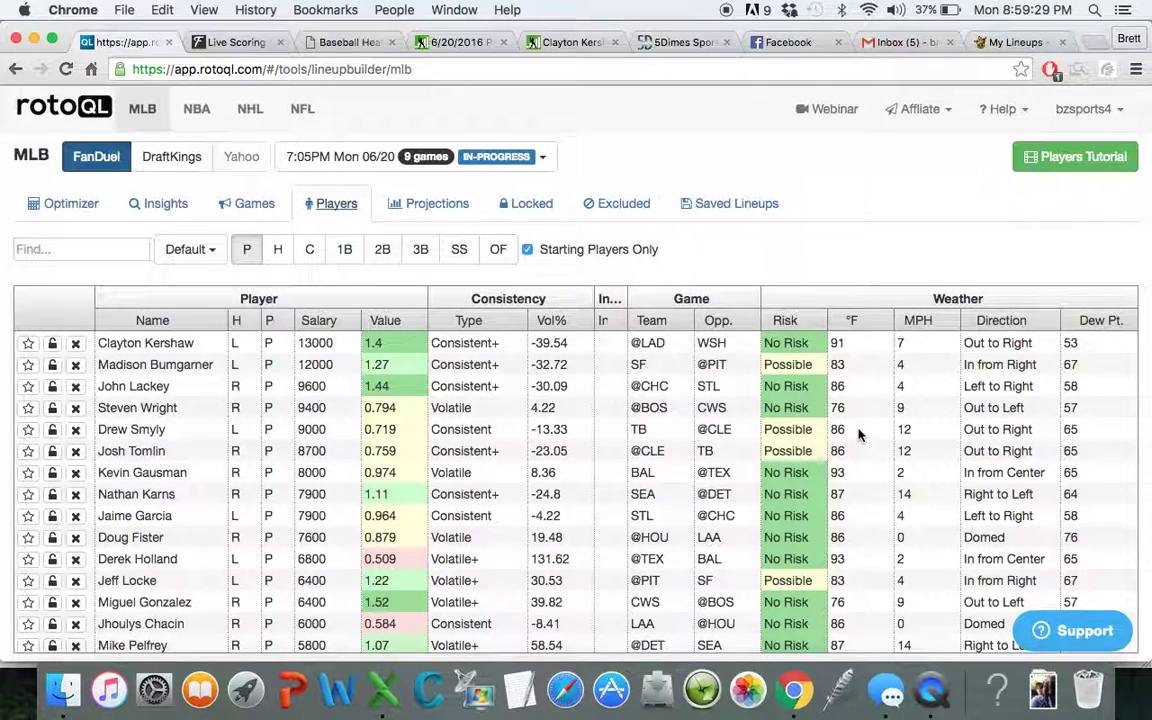
{"action": "scroll", "coordinate": [858, 433], "scroll_direction": "right", "scroll_amount": 10}
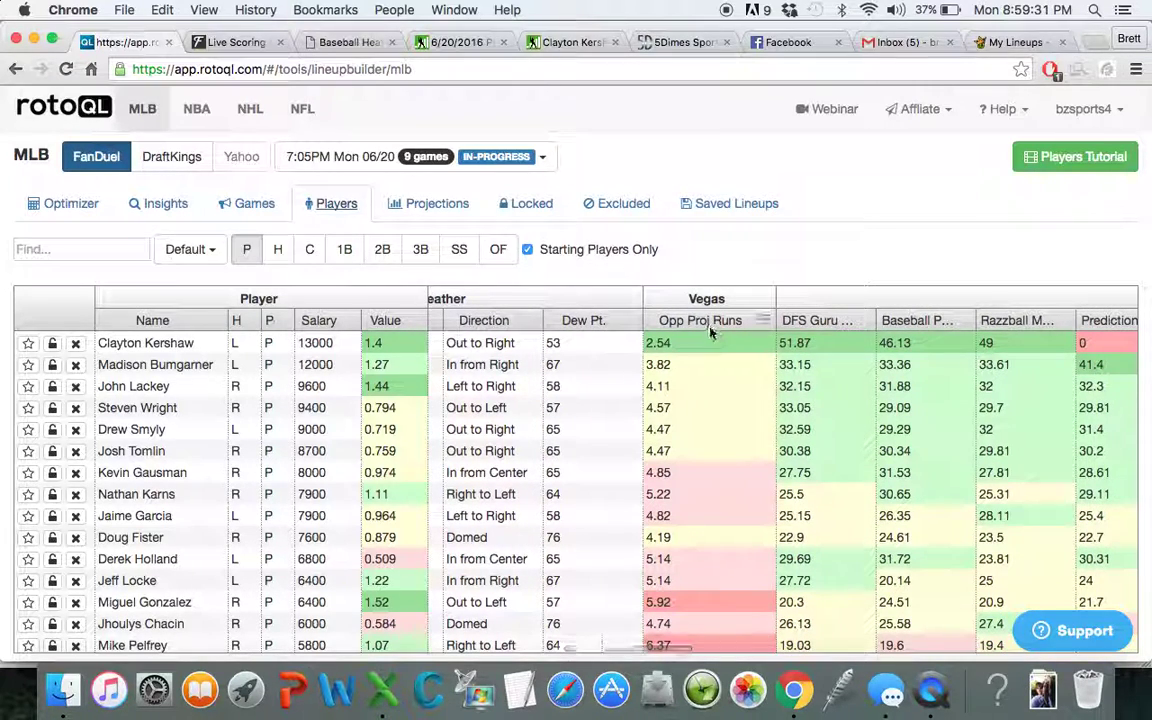
{"action": "left_click", "coordinate": [745, 320]}
{"action": "left_click", "coordinate": [763, 320]}
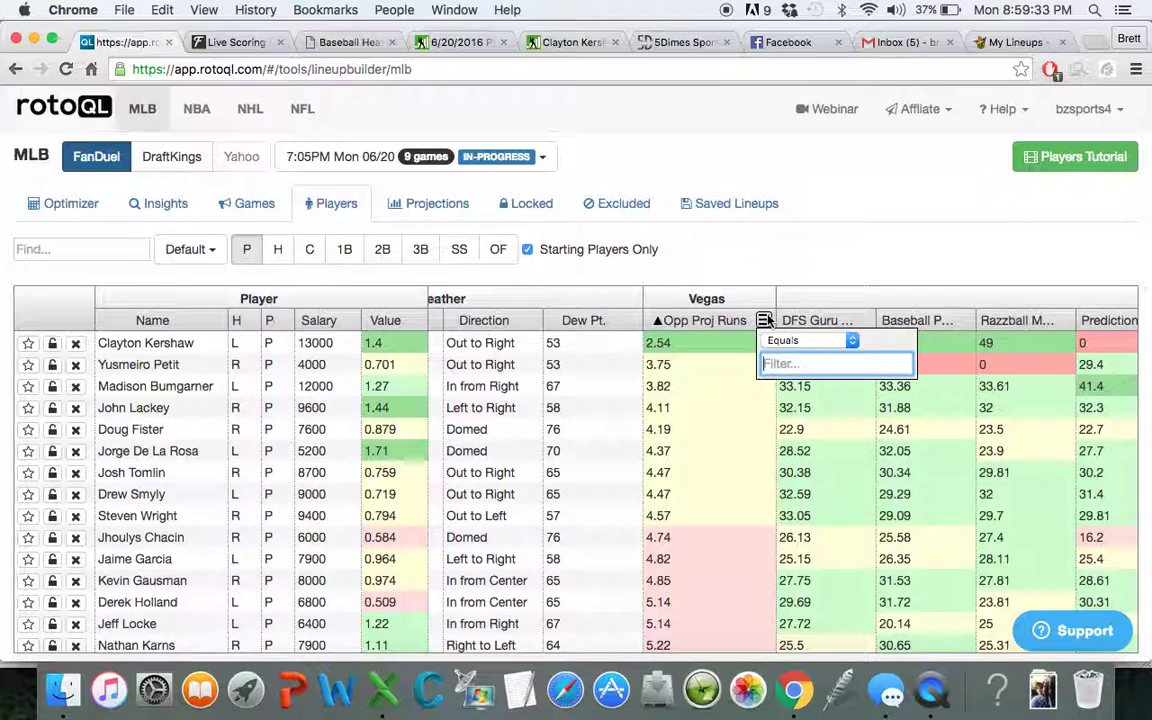
{"action": "left_click", "coordinate": [806, 341]}
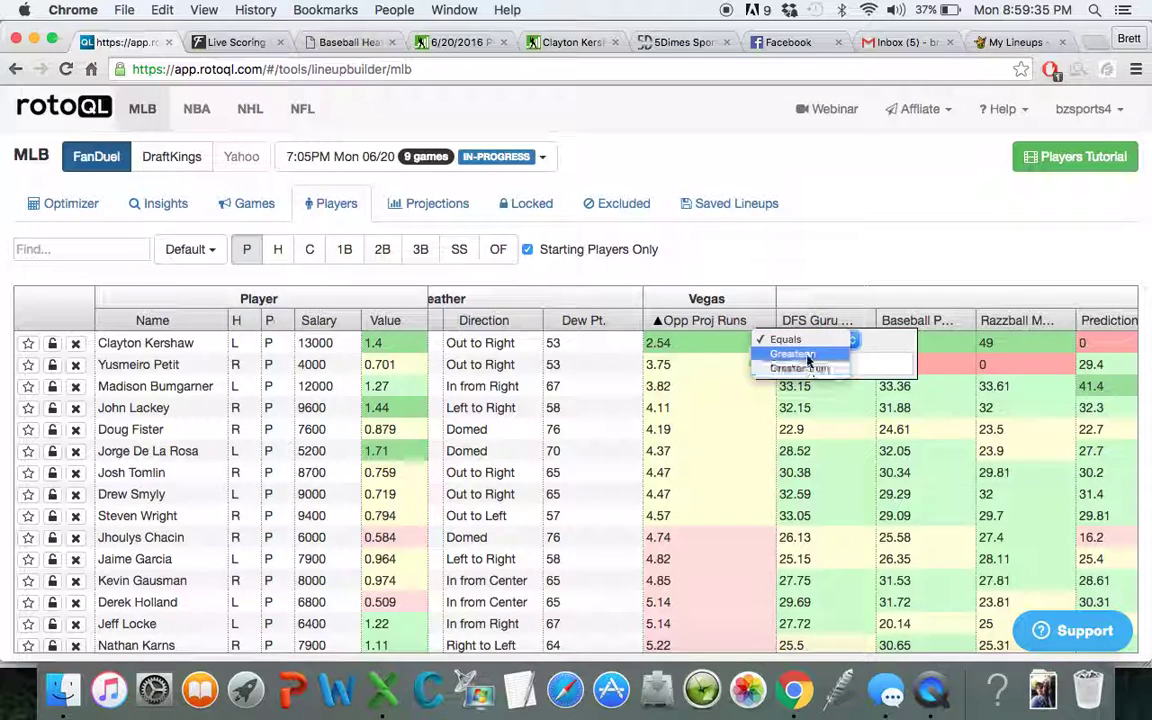
{"action": "left_click", "coordinate": [800, 366]}
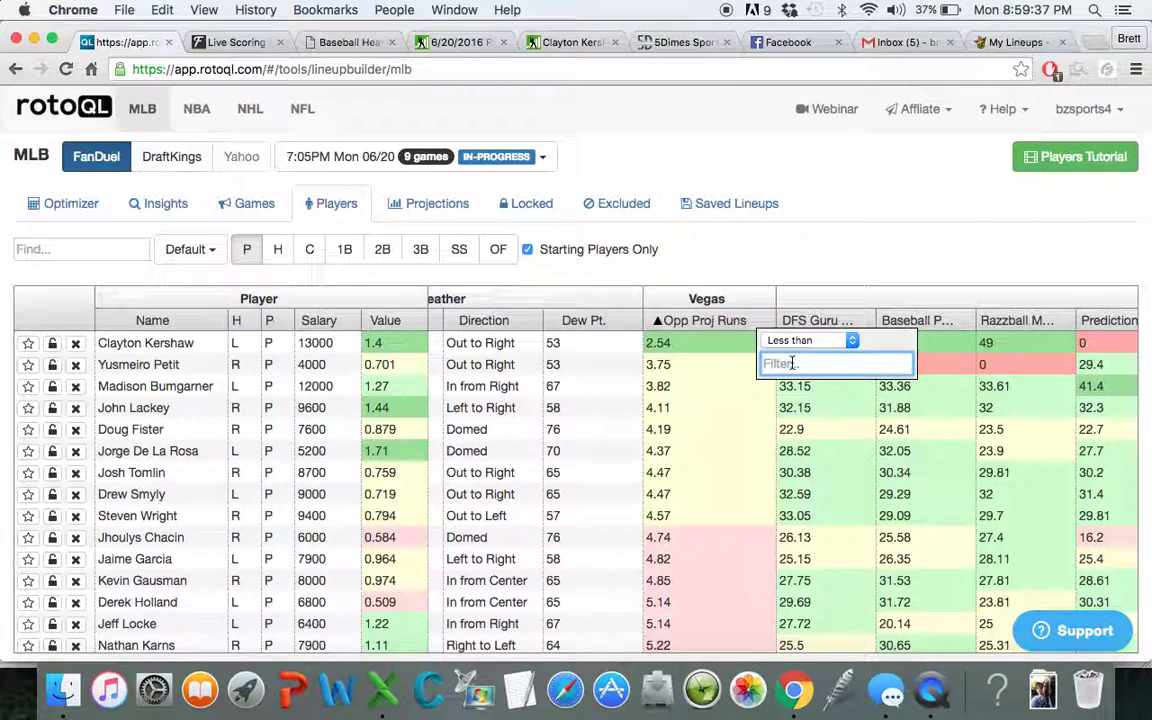
{"action": "type", "text": "4"}
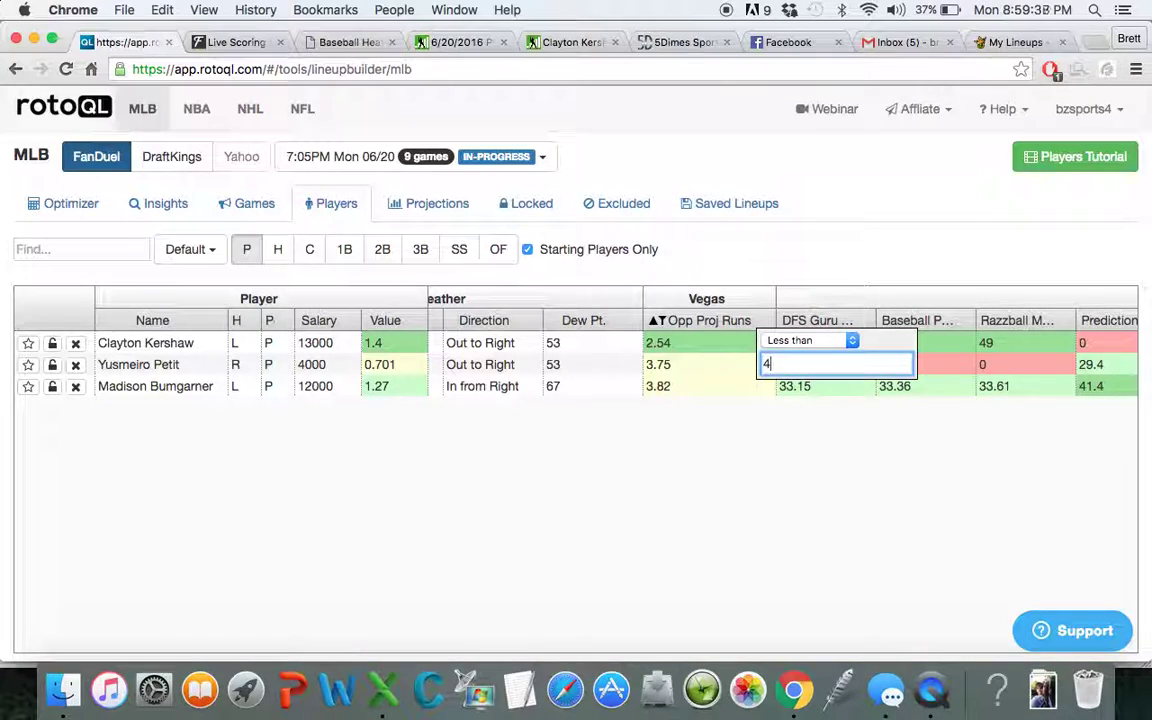
{"action": "left_click", "coordinate": [591, 448]}
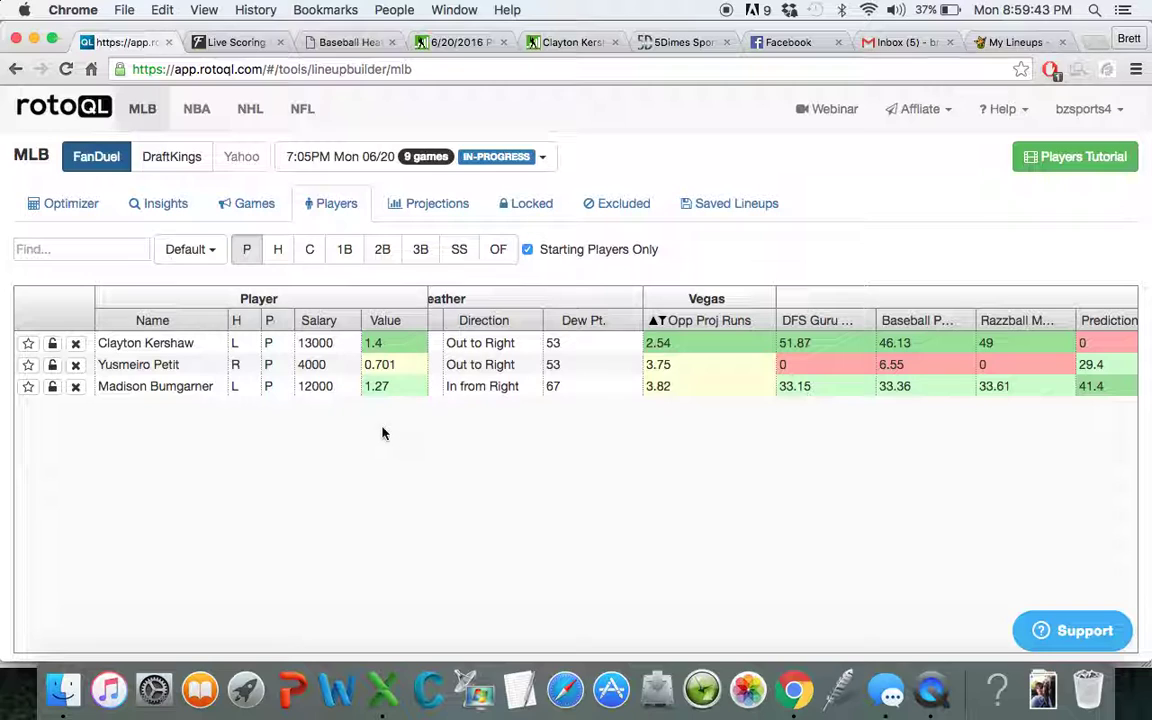
- Lock Clayton Kershaw from the filtered pitcher list into the lineups
{"action": "scroll", "coordinate": [486, 366], "scroll_direction": "left", "scroll_amount": 5}
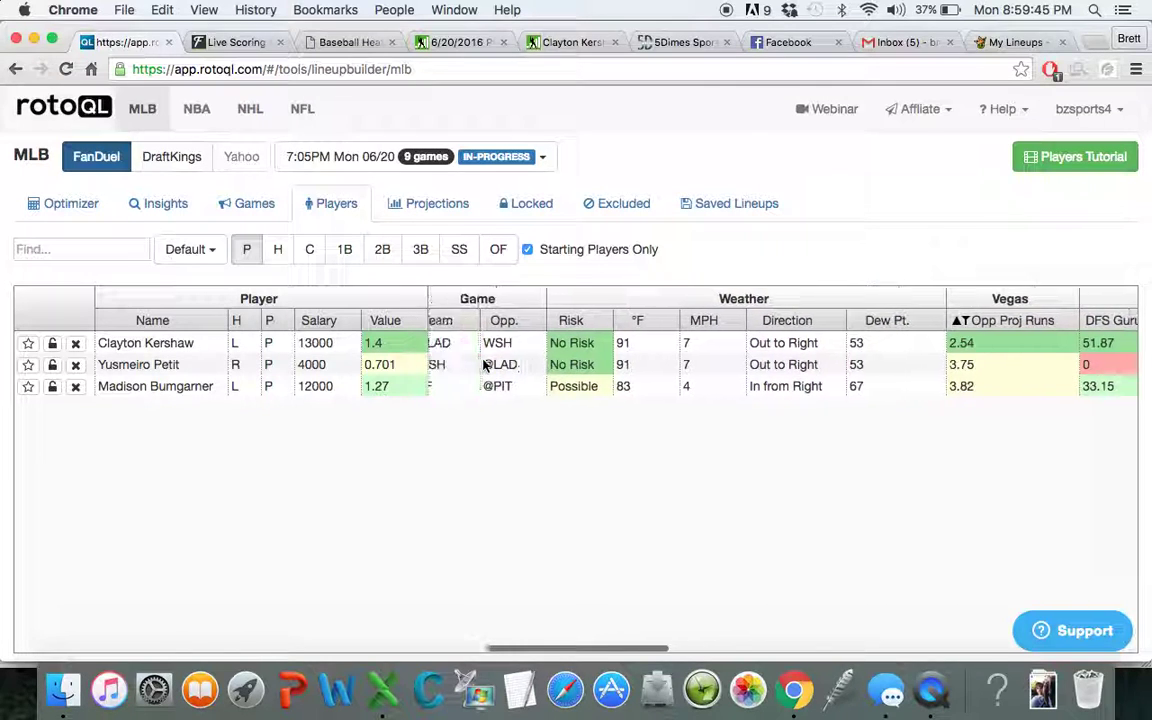
{"action": "scroll", "coordinate": [486, 366], "scroll_direction": "left", "scroll_amount": 2}
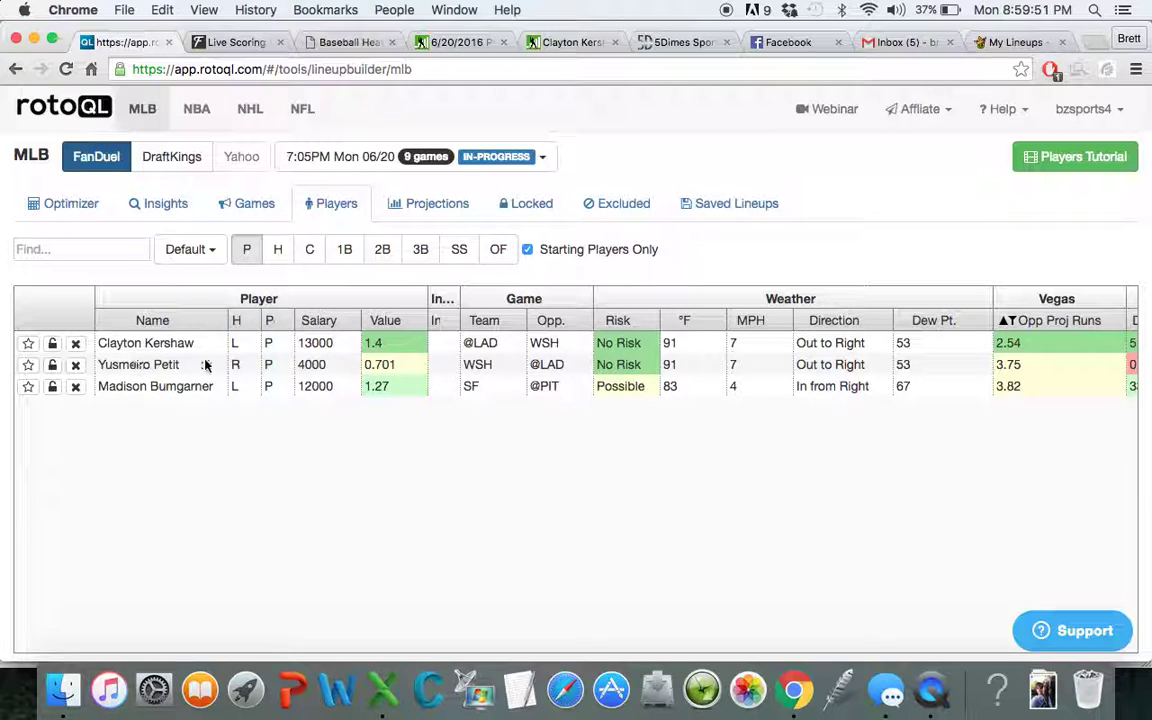
{"action": "left_click", "coordinate": [52, 343]}
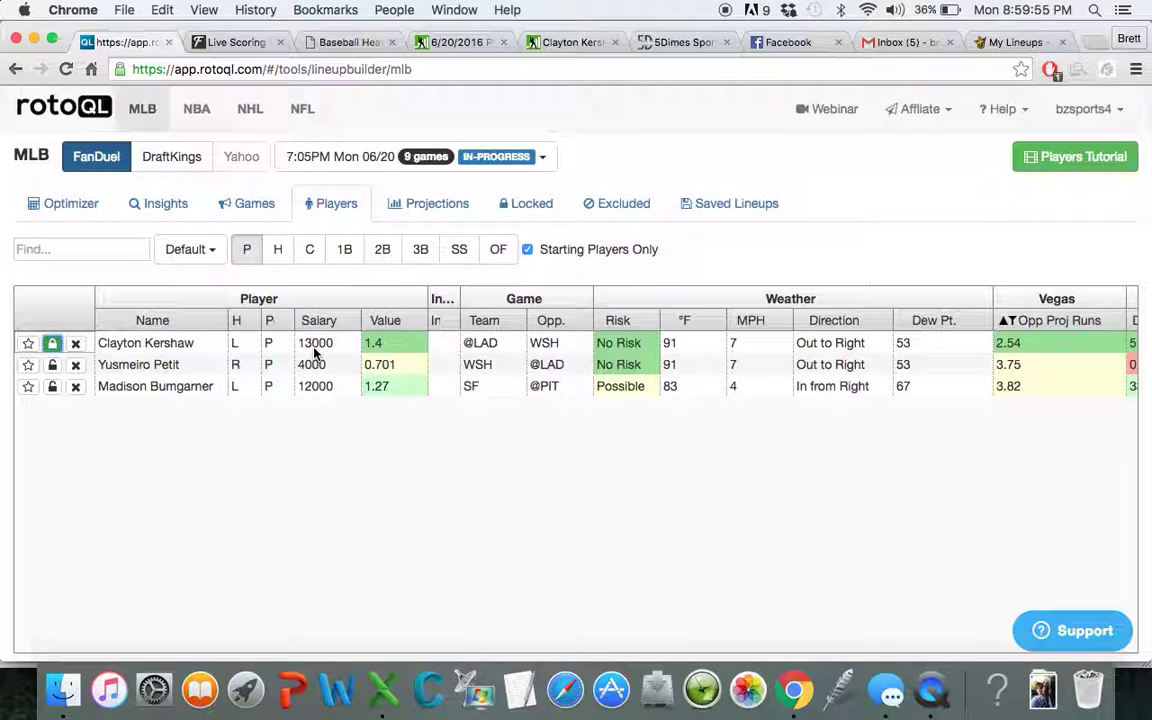
- Generate 20 optimized lineups with the locked pitcher and review the first lineup
{"action": "left_click", "coordinate": [66, 212]}
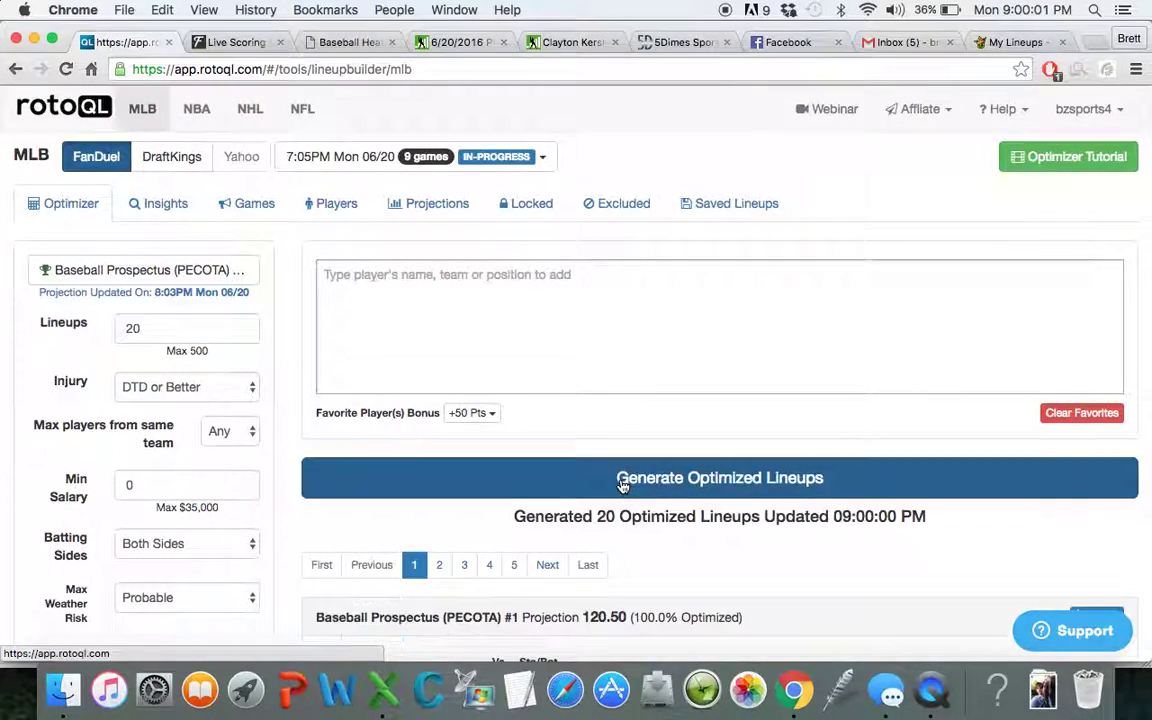
{"action": "scroll", "coordinate": [617, 504], "scroll_direction": "down", "scroll_amount": 5}
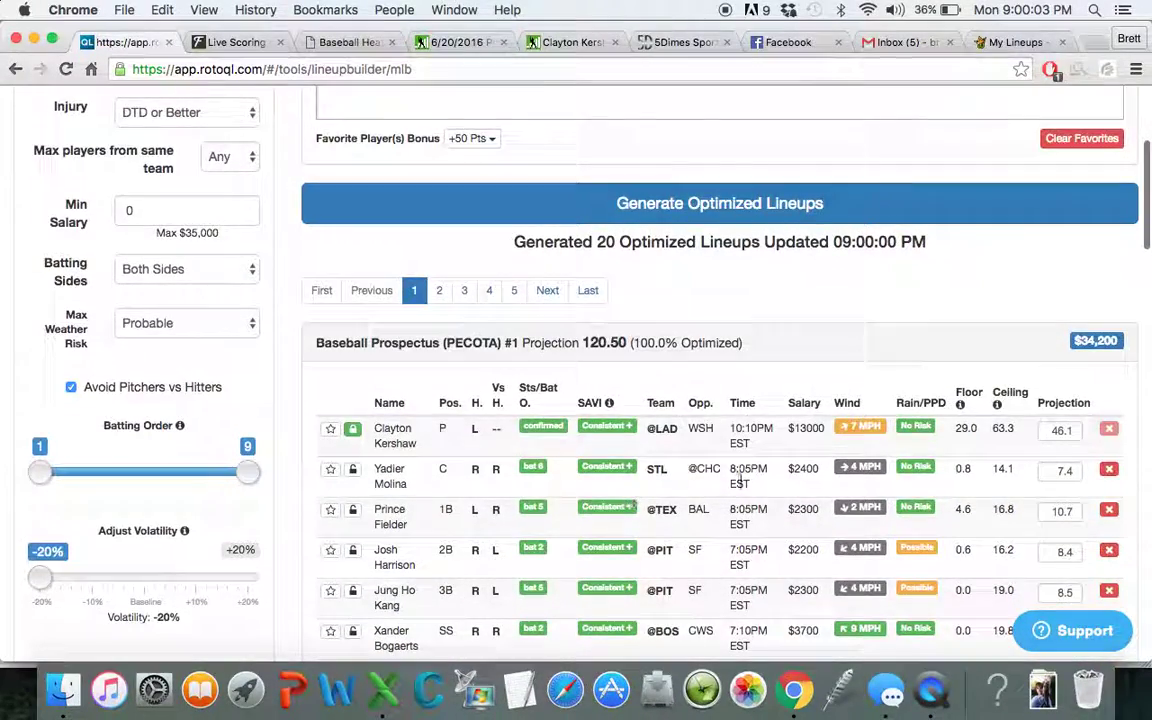
{"action": "scroll", "coordinate": [776, 508], "scroll_direction": "down", "scroll_amount": 3}
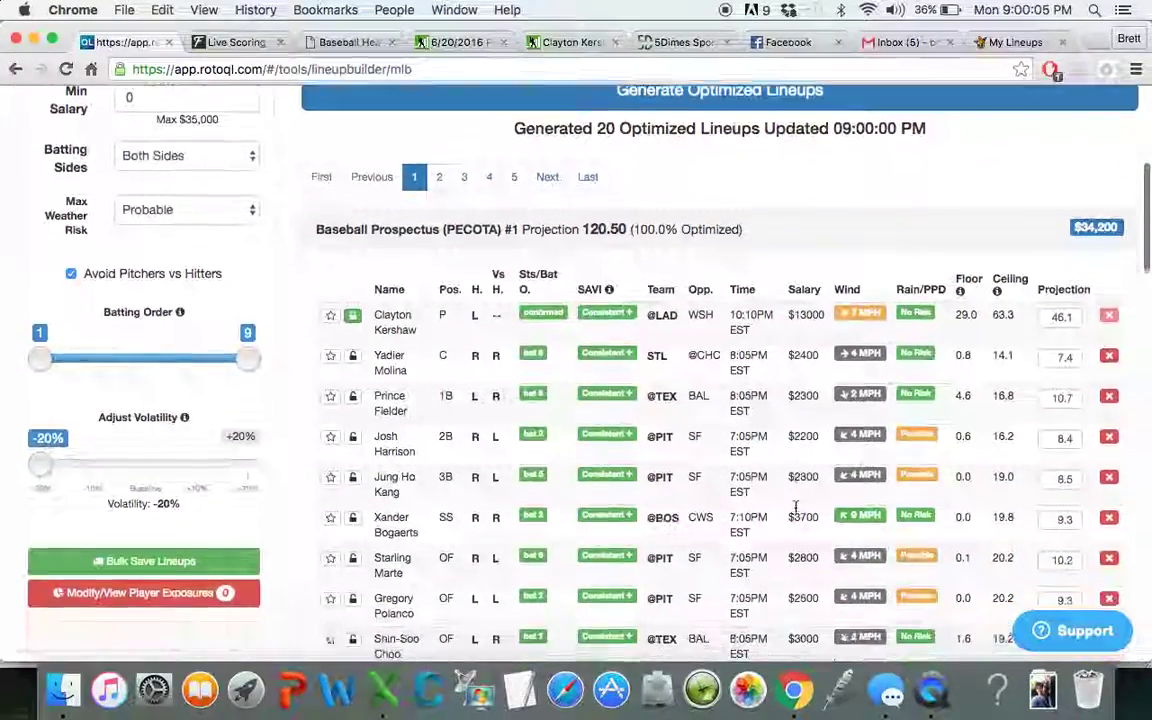
{"action": "scroll", "coordinate": [828, 575], "scroll_direction": "down", "scroll_amount": 2}
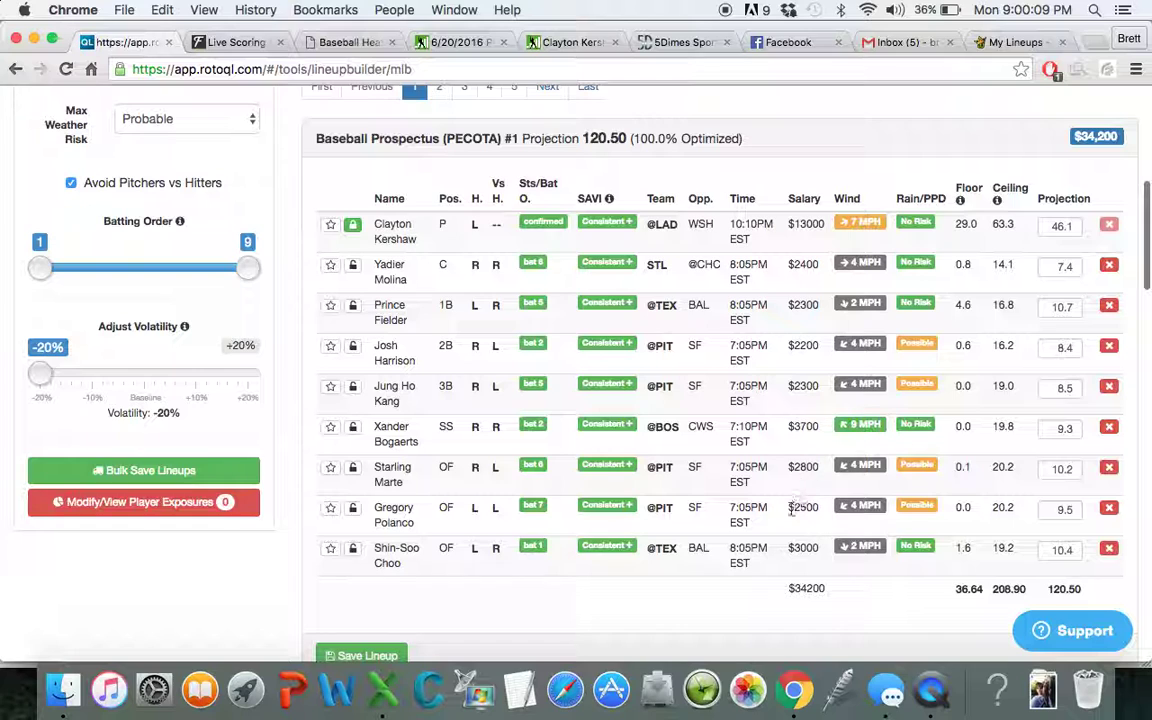
- Limit the batting order range to spots 1 through 5 and review the regenerated first lineup
{"action": "scroll", "coordinate": [714, 333], "scroll_direction": "up", "scroll_amount": 3}
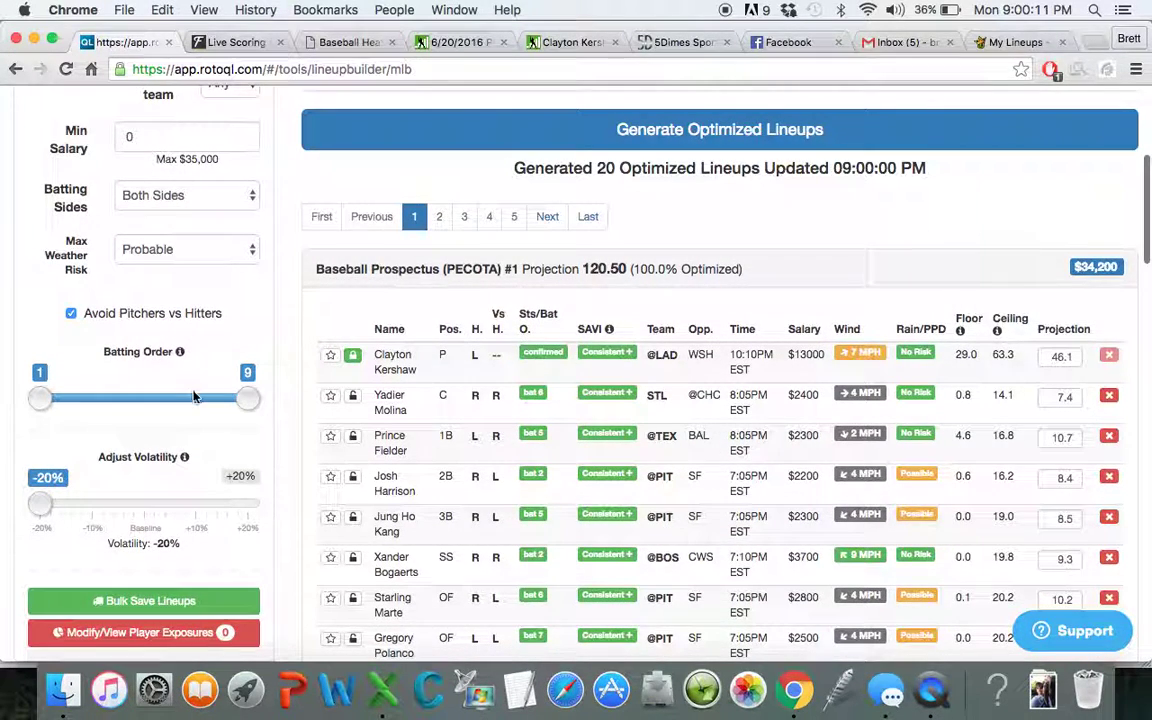
{"action": "left_click_drag", "start_coordinate": [249, 399], "coordinate": [141, 398]}
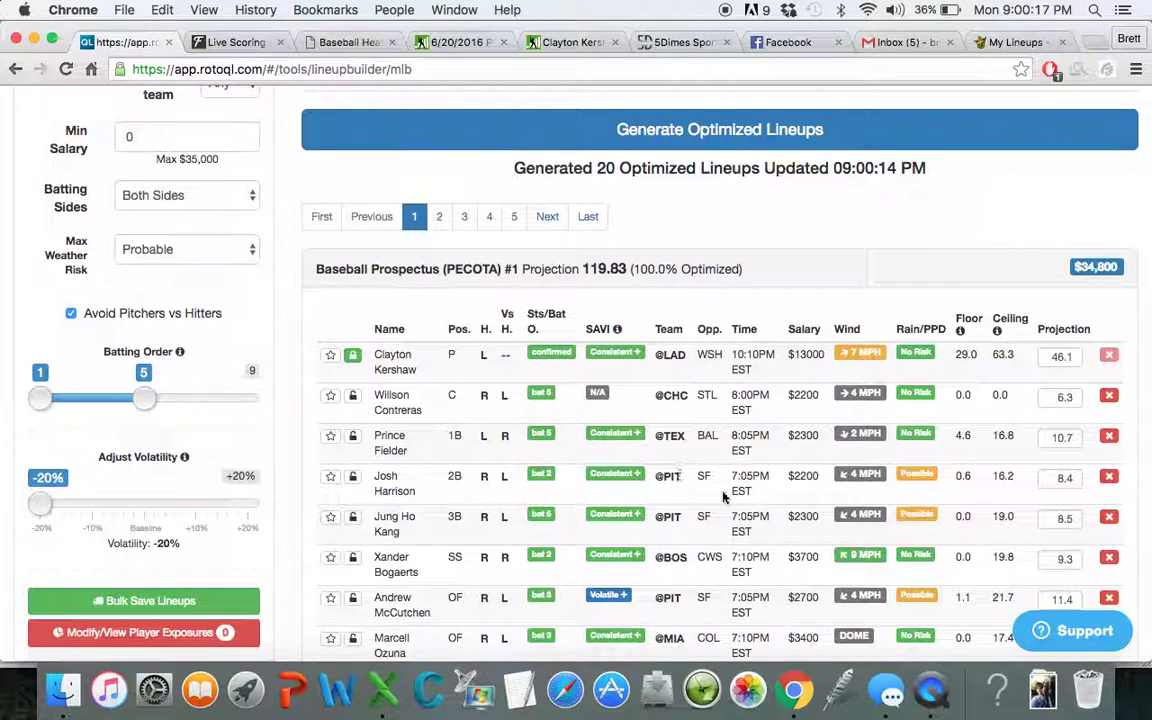
{"action": "scroll", "coordinate": [724, 497], "scroll_direction": "down", "scroll_amount": 3}
{"action": "scroll", "coordinate": [724, 497], "scroll_direction": "up", "scroll_amount": 1}
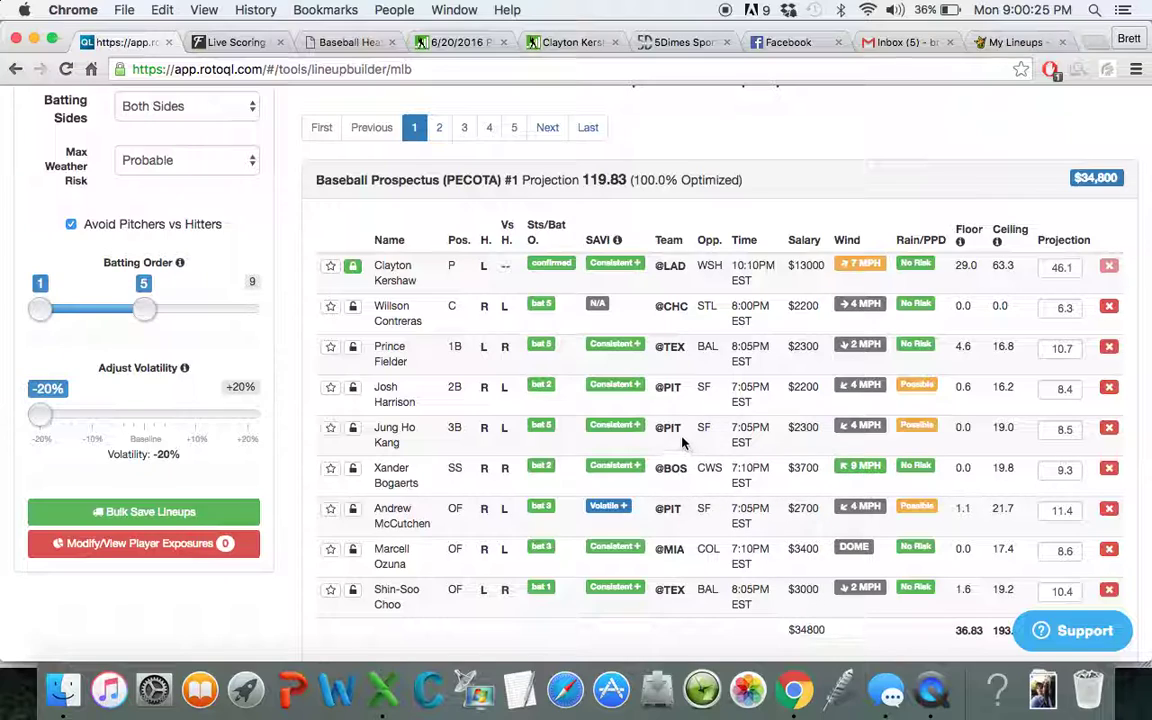
{"action": "scroll", "coordinate": [675, 427], "scroll_direction": "up", "scroll_amount": 1}
{"action": "scroll", "coordinate": [675, 430], "scroll_direction": "up", "scroll_amount": 1}
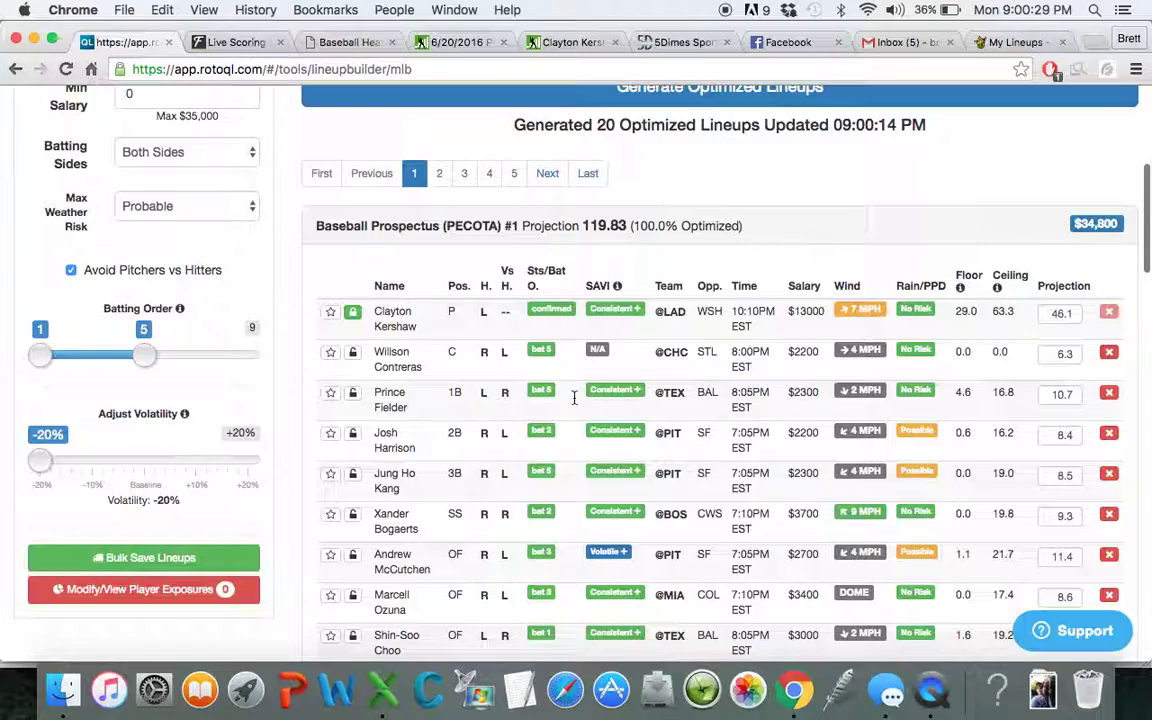
- Lock catcher Willson Contreras in the first optimized lineup
{"action": "scroll", "coordinate": [570, 390], "scroll_direction": "up", "scroll_amount": 5}
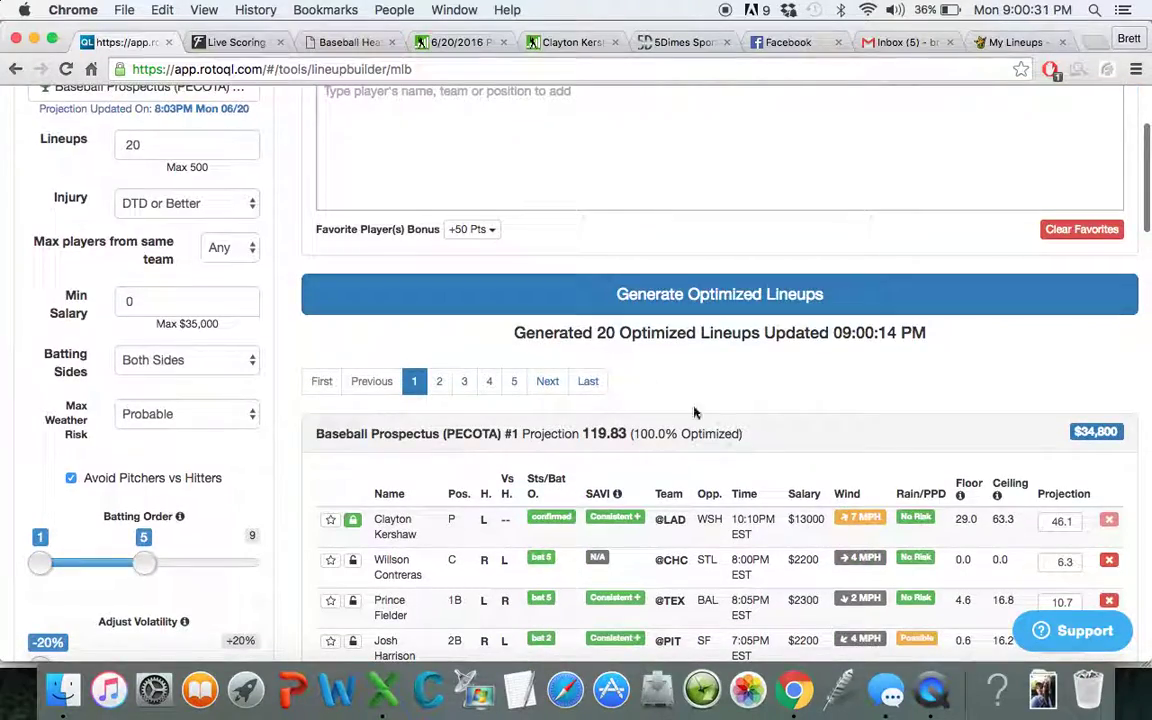
{"action": "scroll", "coordinate": [680, 400], "scroll_direction": "up", "scroll_amount": 3}
{"action": "scroll", "coordinate": [661, 378], "scroll_direction": "down", "scroll_amount": 6}
{"action": "scroll", "coordinate": [581, 448], "scroll_direction": "down", "scroll_amount": 3}
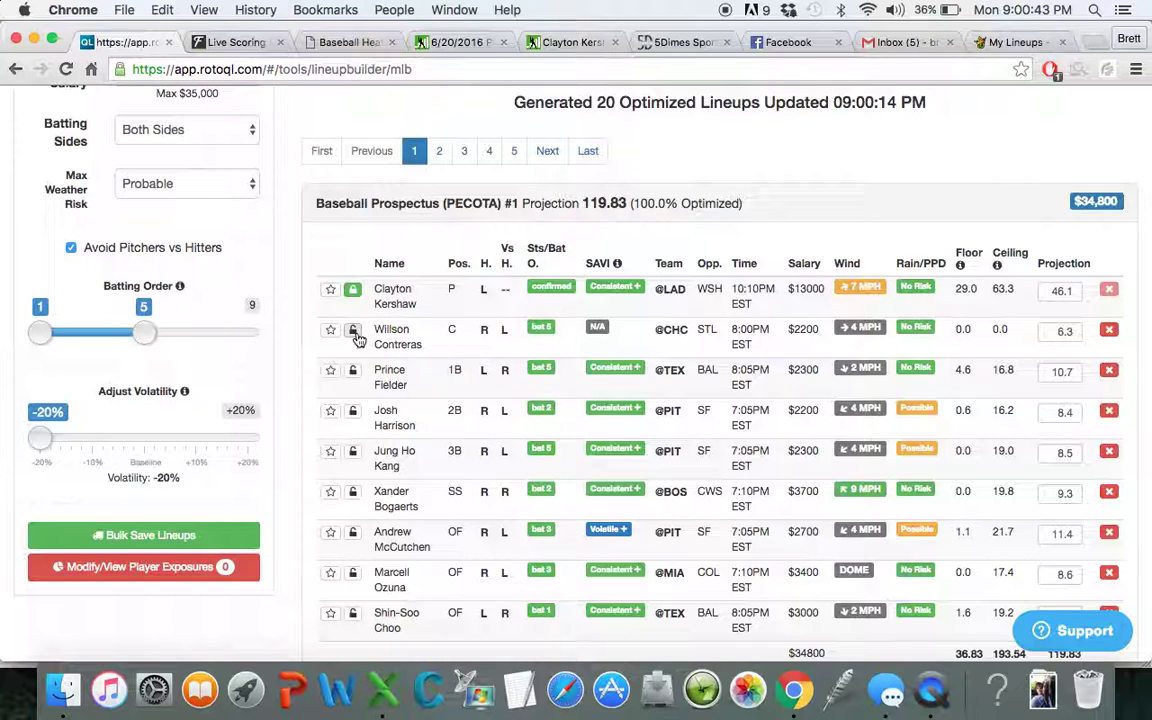
{"action": "left_click", "coordinate": [353, 334]}
- Exclude Josh Harrison, Jung Ho Kang and Andrew McCutchen from the first optimized lineup
{"action": "scroll", "coordinate": [484, 425], "scroll_direction": "down", "scroll_amount": 1}
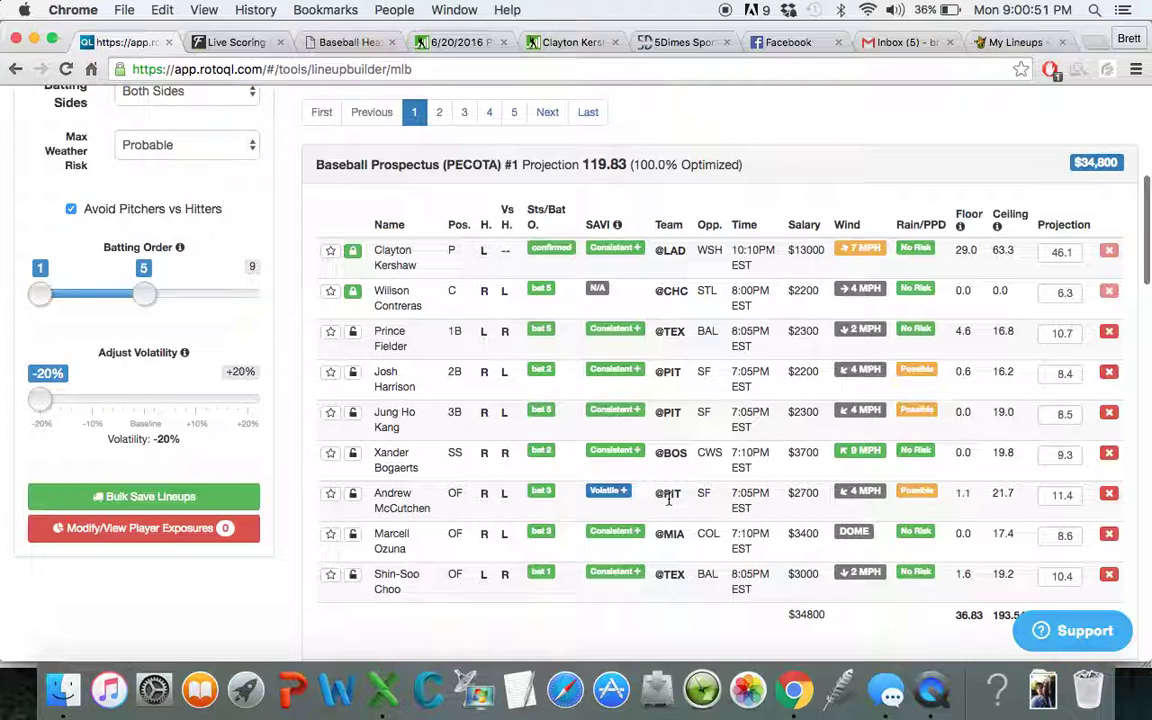
{"action": "left_click", "coordinate": [1109, 374]}
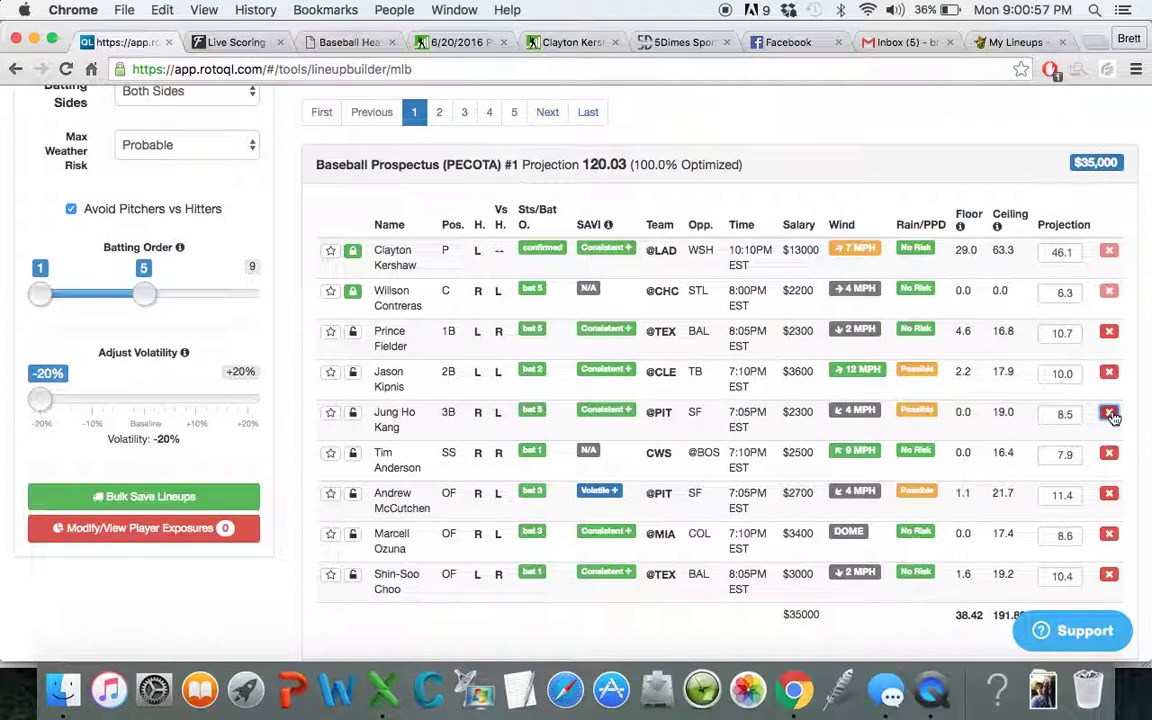
{"action": "left_click", "coordinate": [1111, 418]}
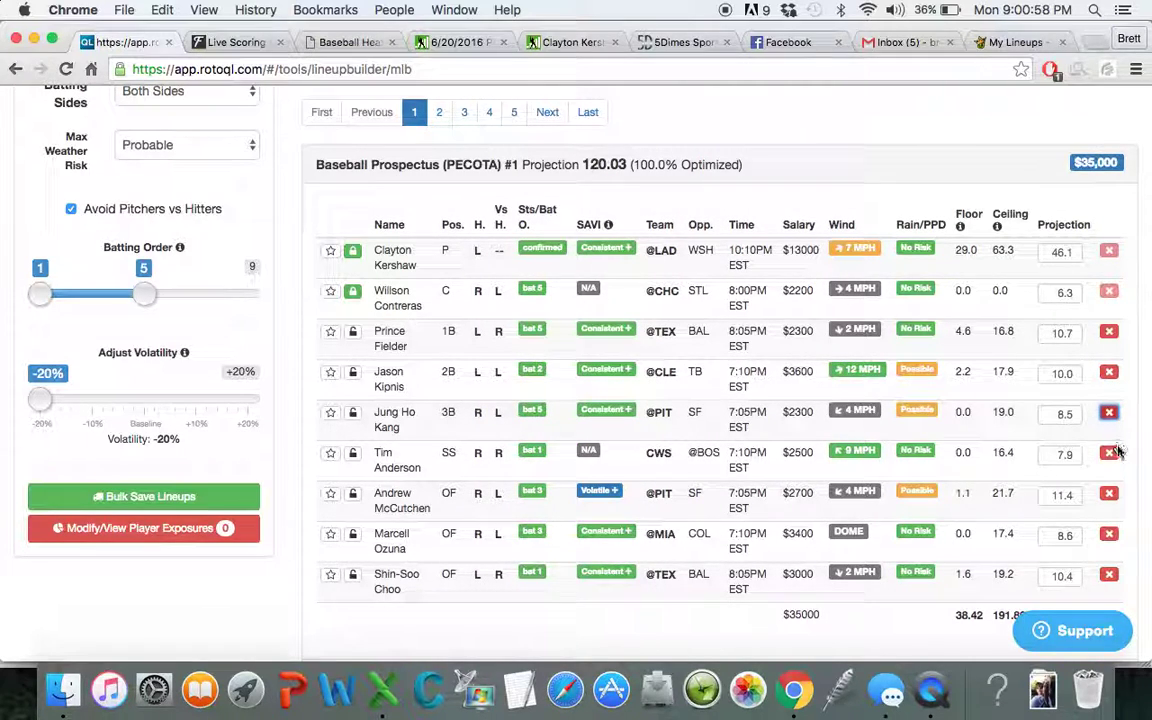
{"action": "left_click", "coordinate": [1110, 495]}
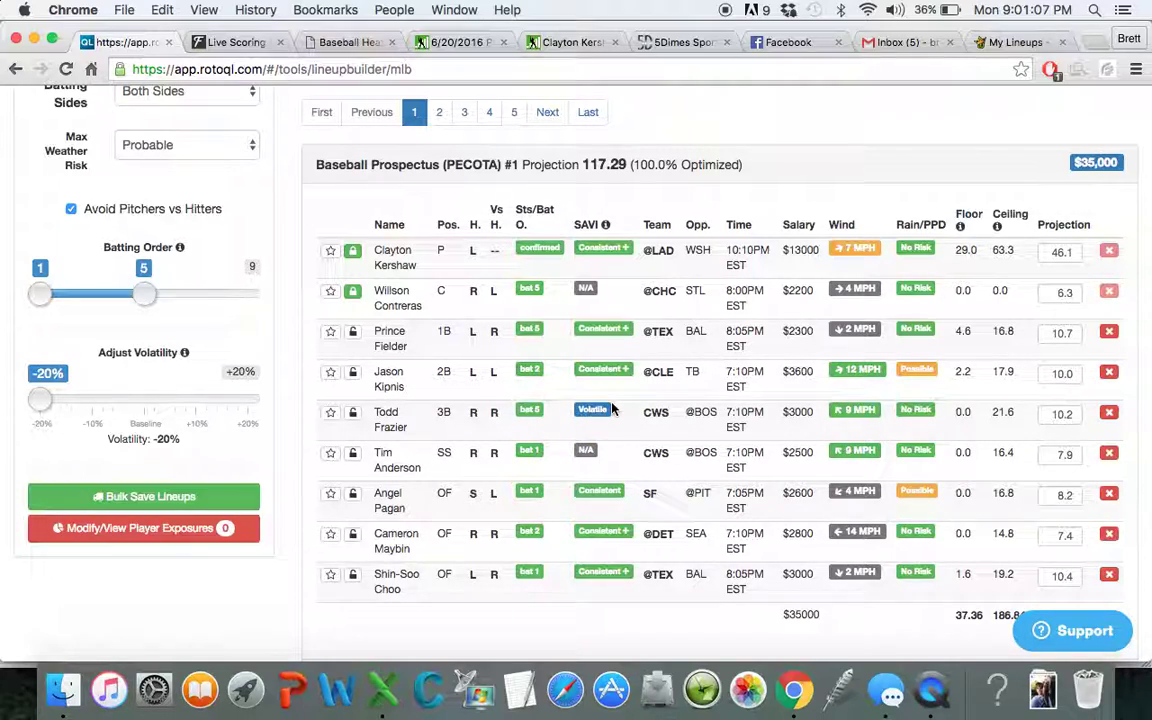
- Return to the player statistics table and show only the first basemen
{"action": "scroll", "coordinate": [612, 409], "scroll_direction": "up", "scroll_amount": 2}
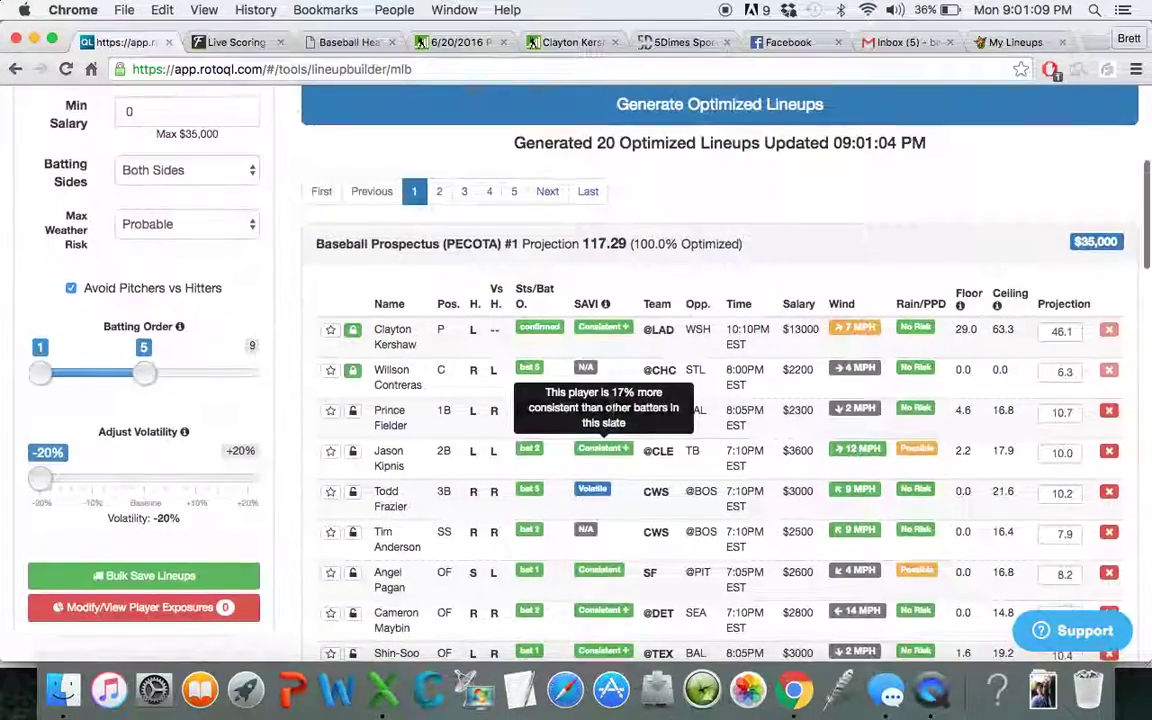
{"action": "scroll", "coordinate": [612, 409], "scroll_direction": "down", "scroll_amount": 1}
{"action": "scroll", "coordinate": [612, 409], "scroll_direction": "up", "scroll_amount": 5}
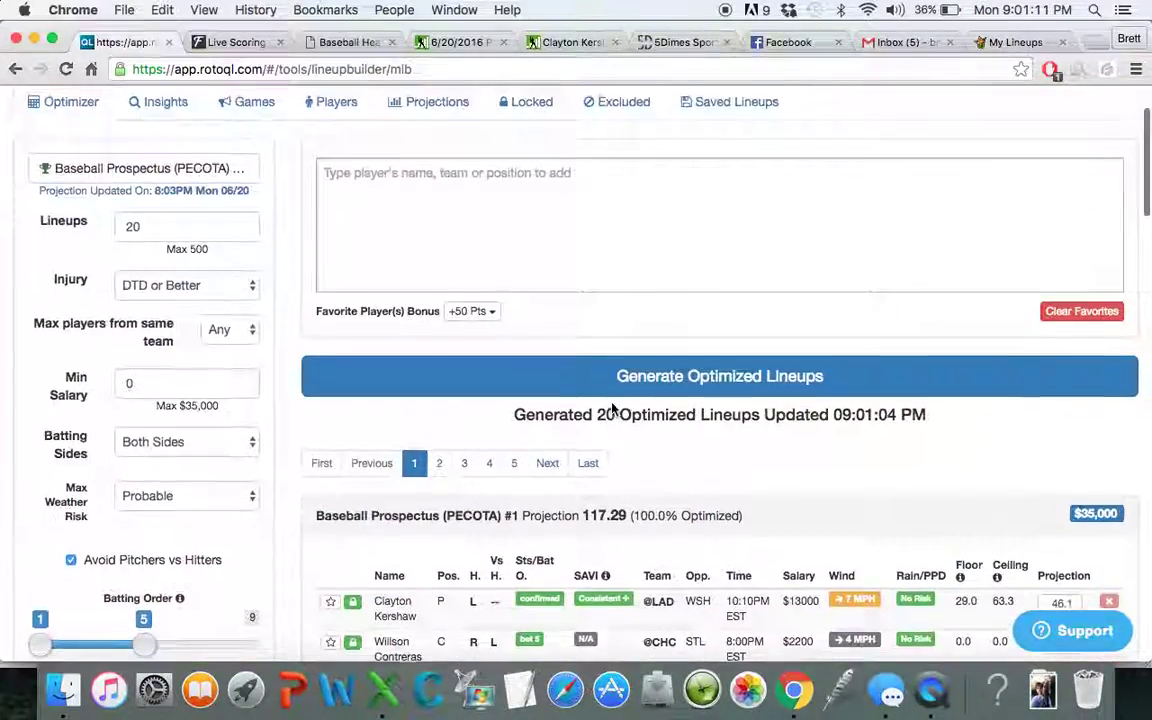
{"action": "scroll", "coordinate": [612, 409], "scroll_direction": "up", "scroll_amount": 2}
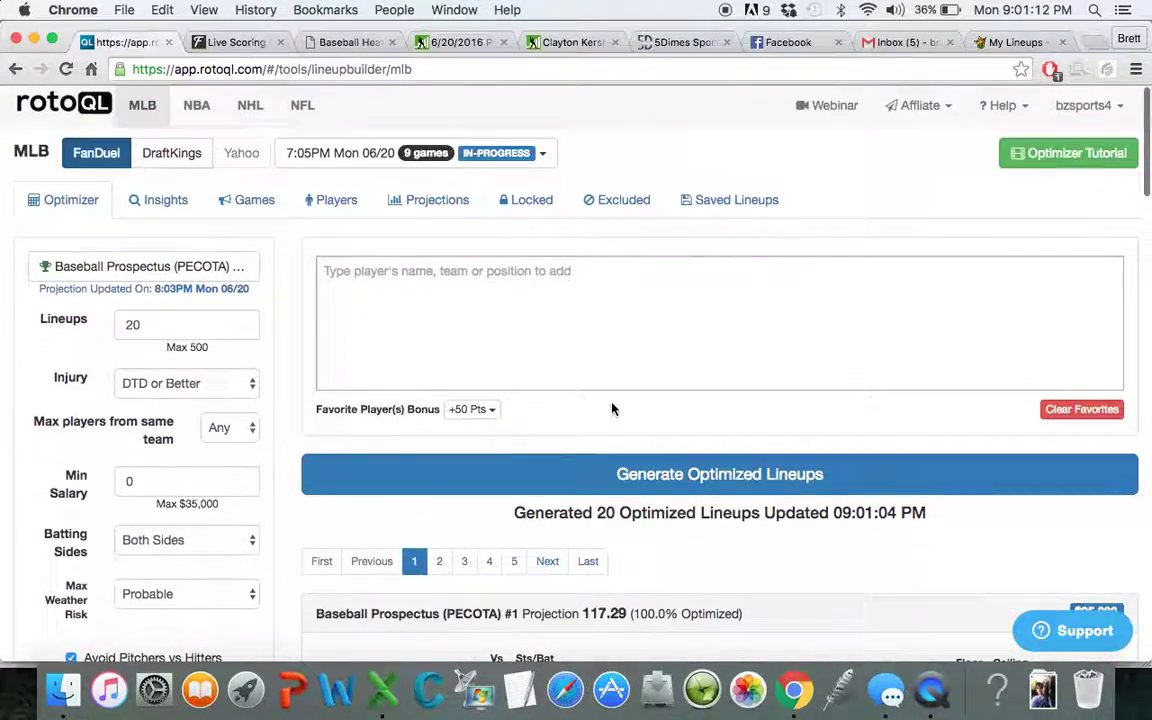
{"action": "left_click", "coordinate": [318, 199]}
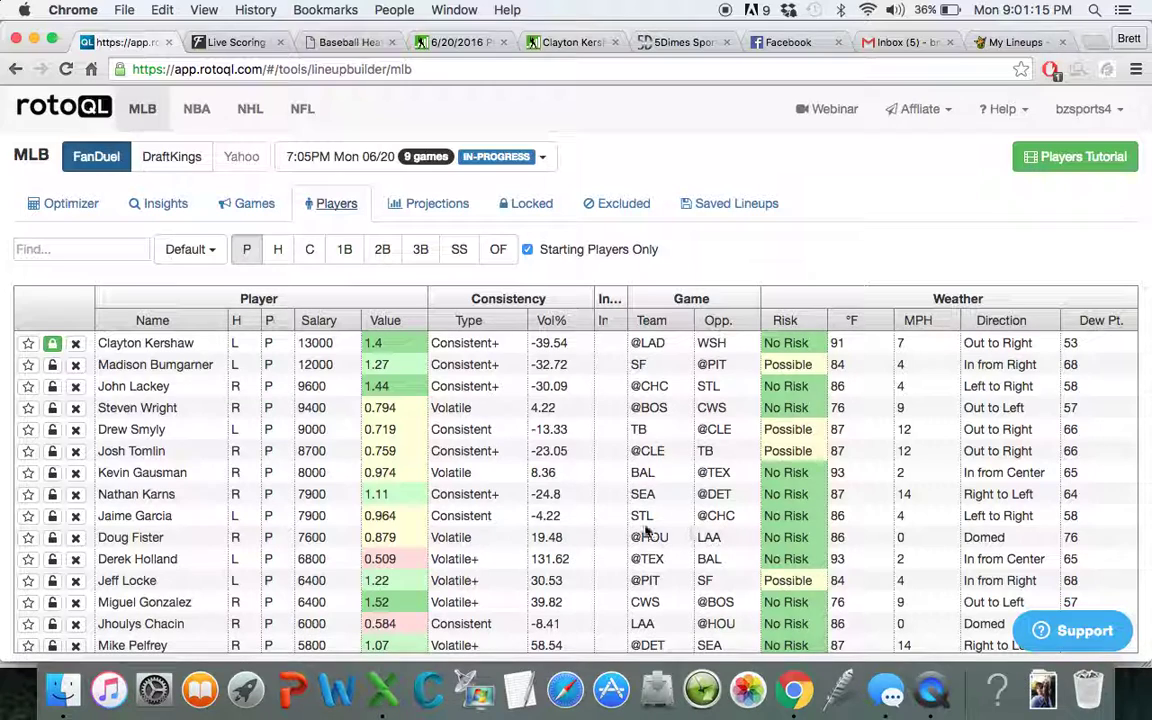
{"action": "left_click", "coordinate": [350, 257]}
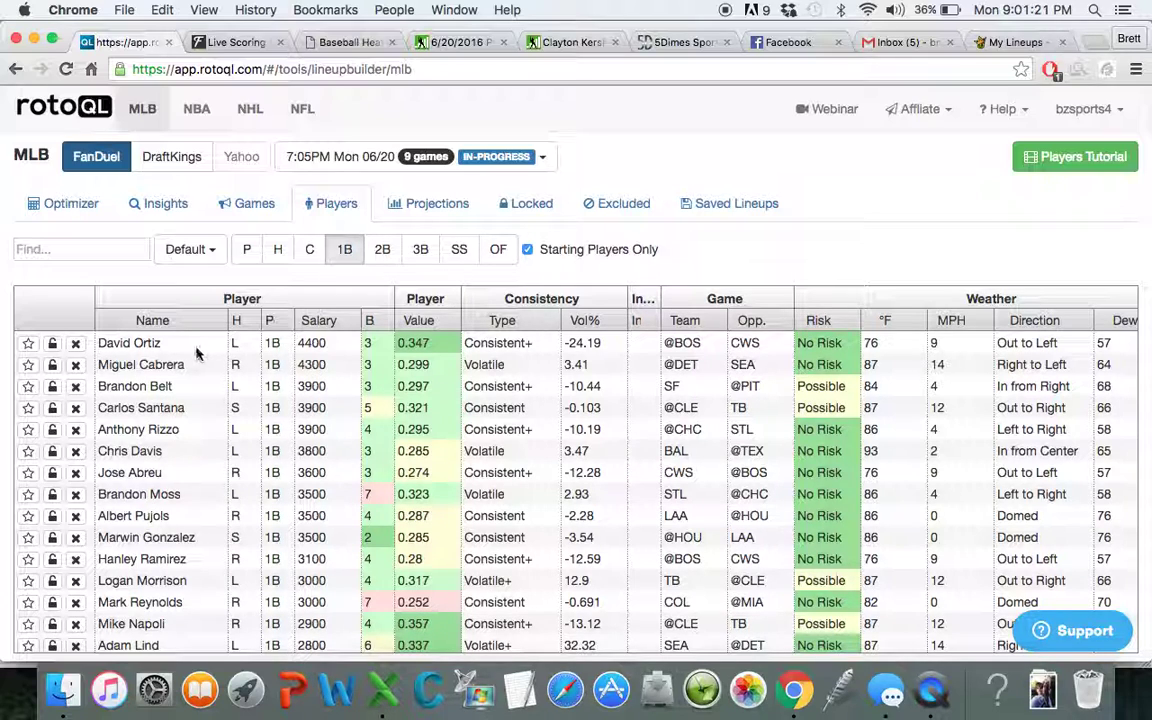
- Examine the first basemen's weather, projections, fantasy averages, ceiling and wOBA statistics across the table
{"action": "scroll", "coordinate": [712, 430], "scroll_direction": "right", "scroll_amount": 15}
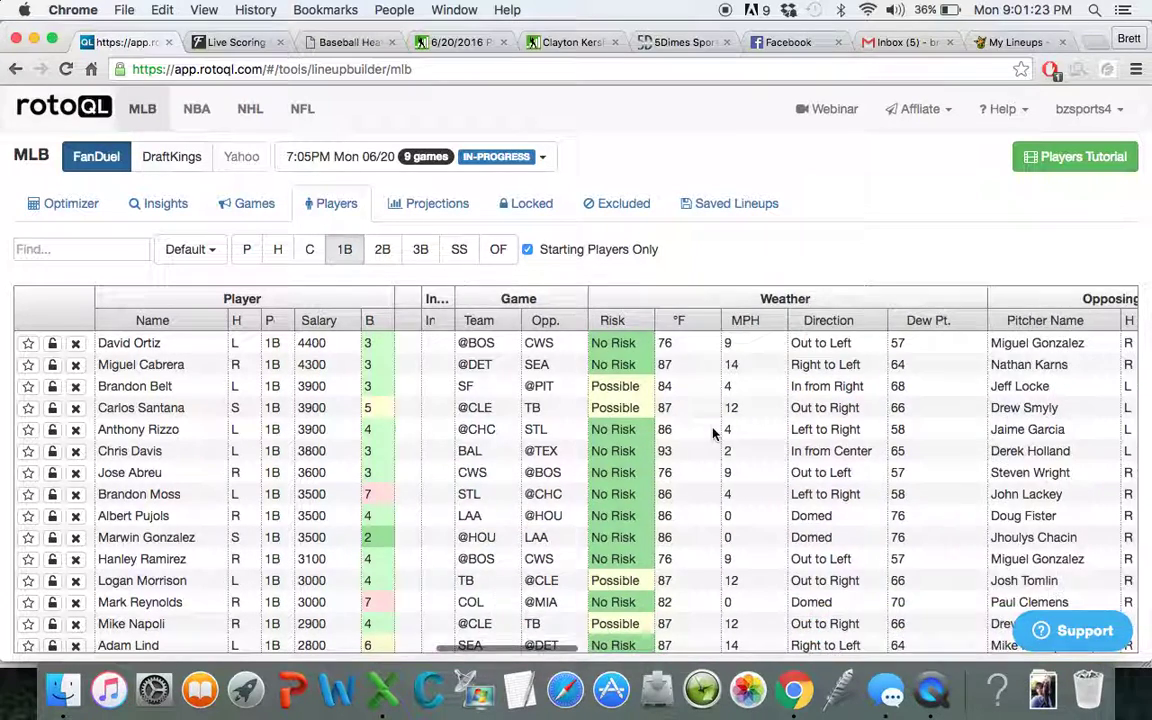
{"action": "scroll", "coordinate": [712, 432], "scroll_direction": "right", "scroll_amount": 20}
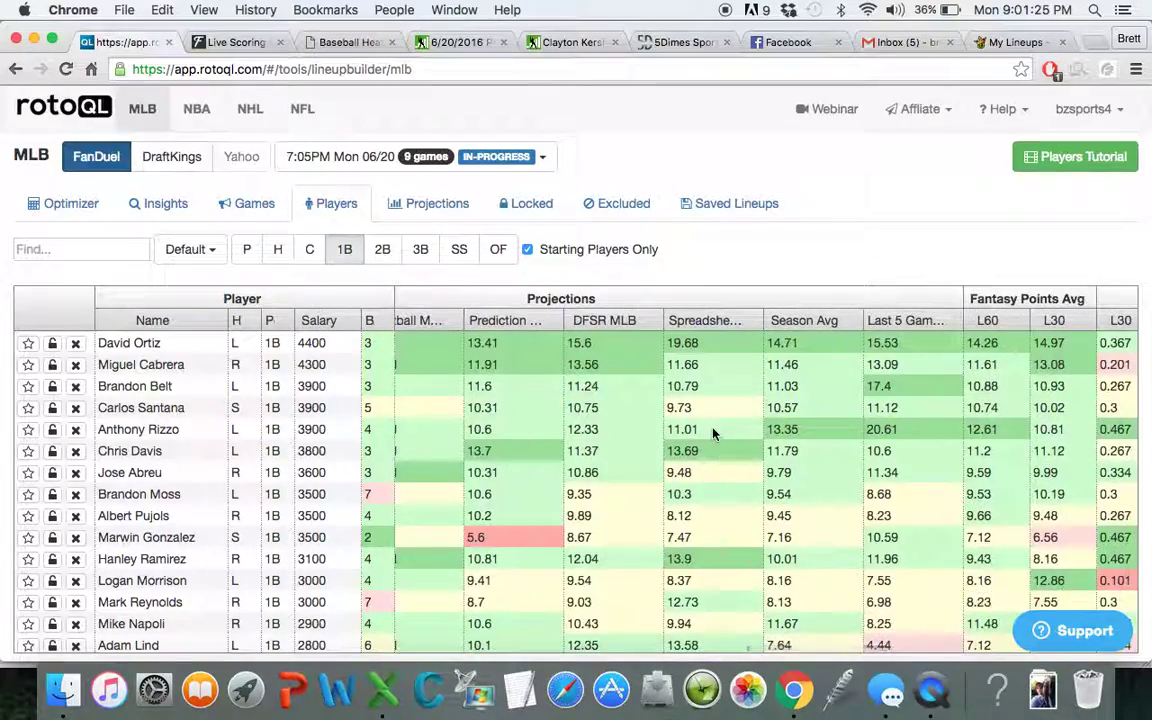
{"action": "scroll", "coordinate": [712, 432], "scroll_direction": "right", "scroll_amount": 20}
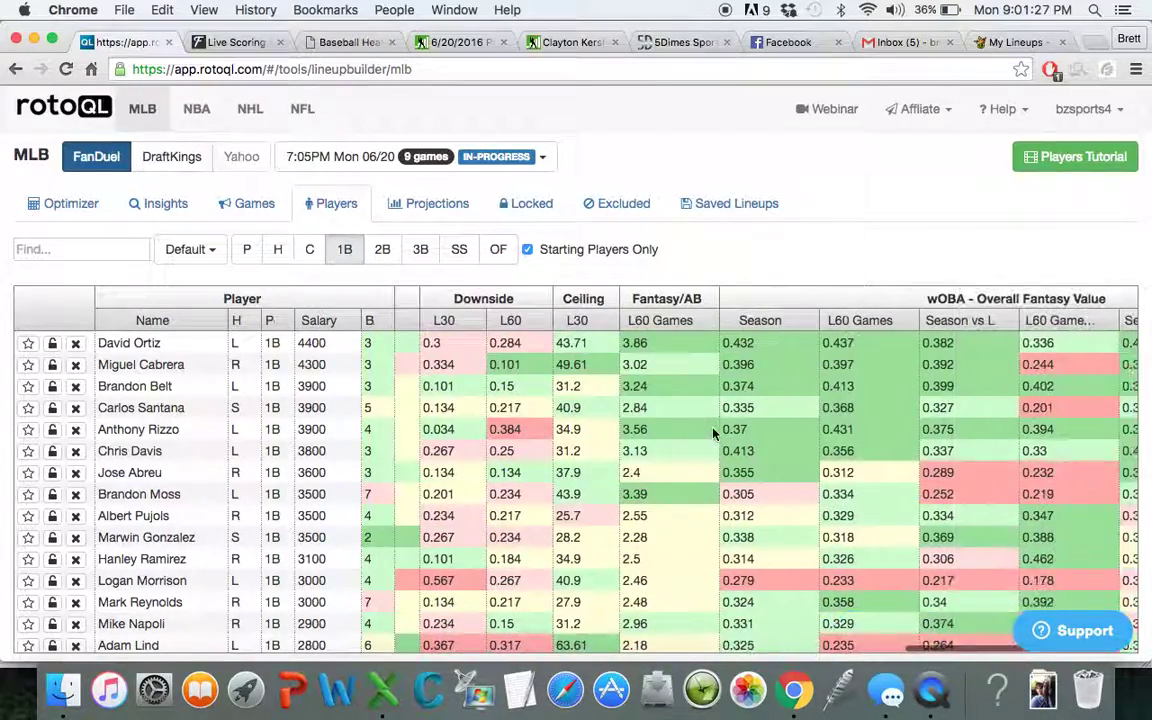
{"action": "scroll", "coordinate": [712, 432], "scroll_direction": "right", "scroll_amount": 3}
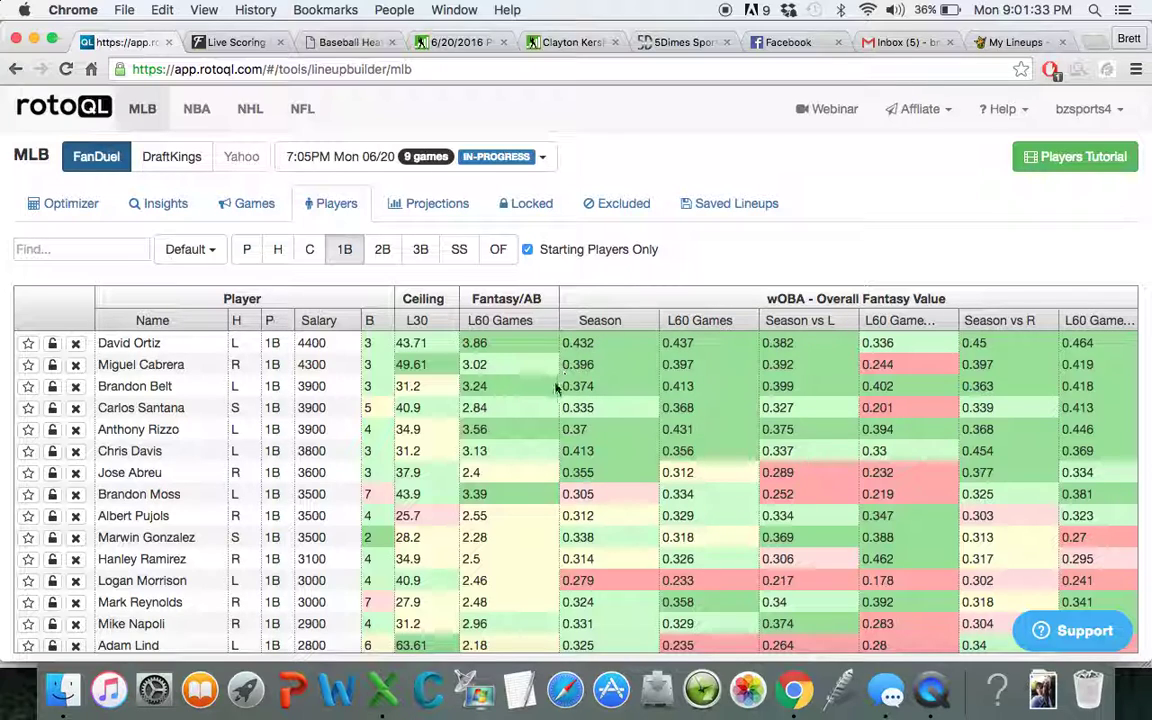
{"action": "scroll", "coordinate": [547, 402], "scroll_direction": "left", "scroll_amount": 2}
{"action": "scroll", "coordinate": [547, 402], "scroll_direction": "left", "scroll_amount": 10}
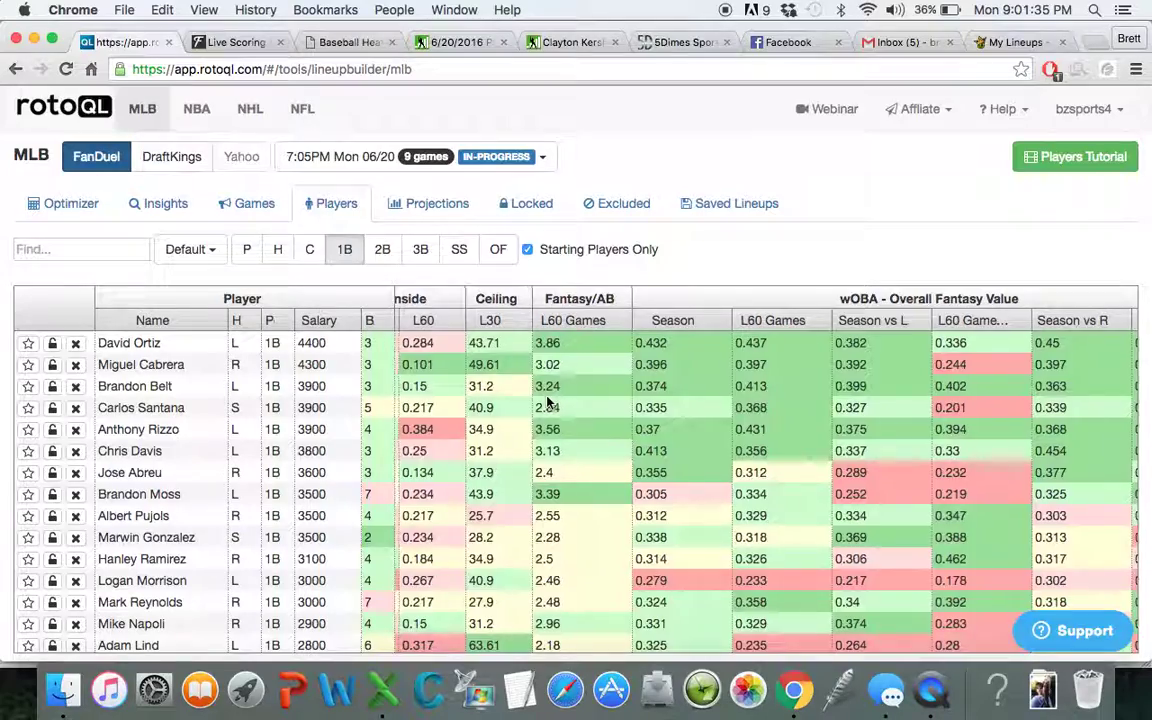
{"action": "scroll", "coordinate": [547, 402], "scroll_direction": "left", "scroll_amount": 15}
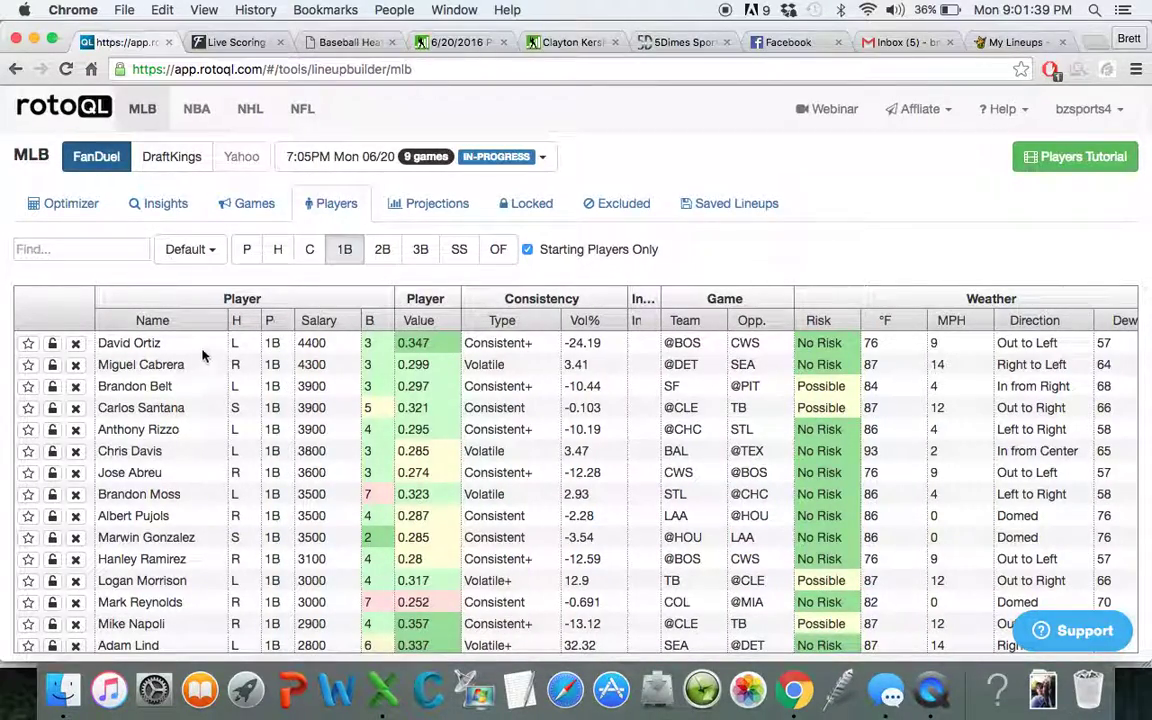
- Lock first baseman Hanley Ramirez and review the first lineup regenerated in the optimizer
{"action": "scroll", "coordinate": [213, 460], "scroll_direction": "down", "scroll_amount": 5}
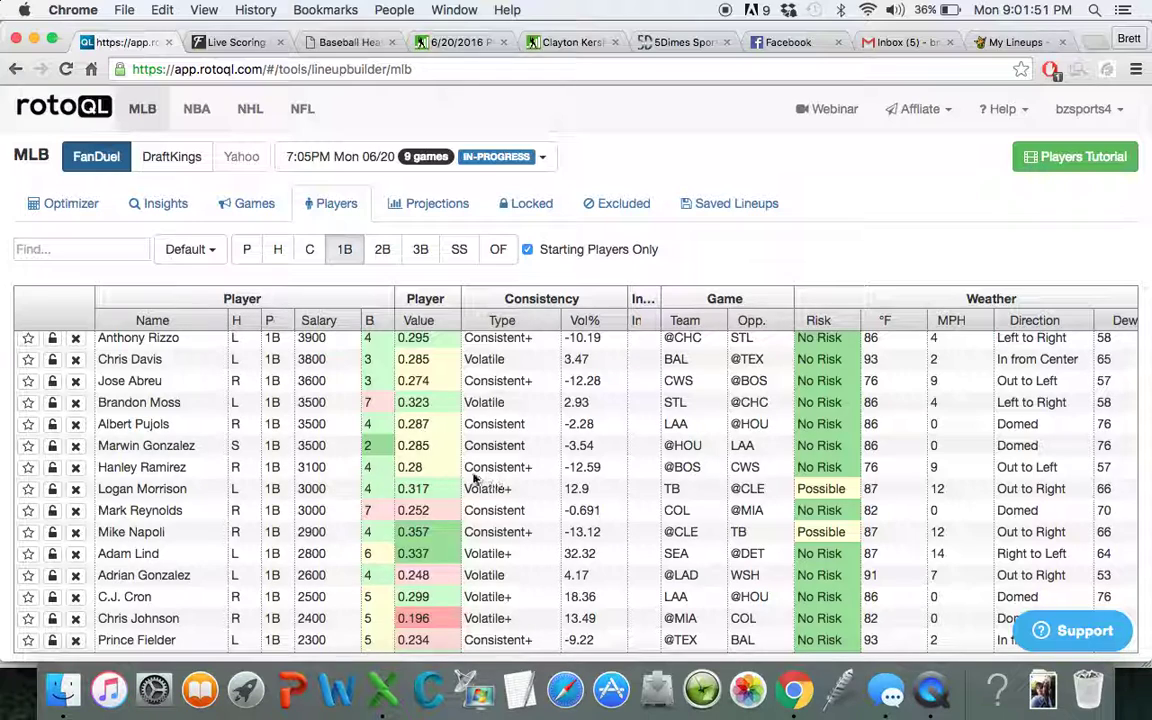
{"action": "left_click", "coordinate": [53, 468]}
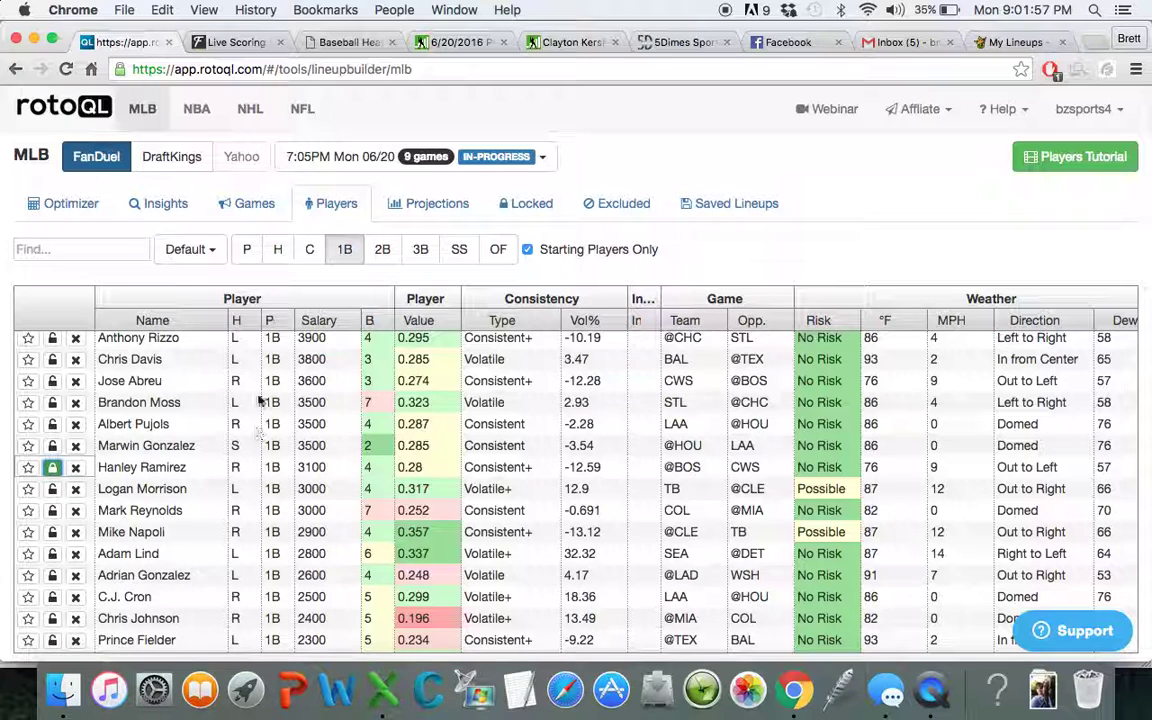
{"action": "left_click", "coordinate": [68, 212]}
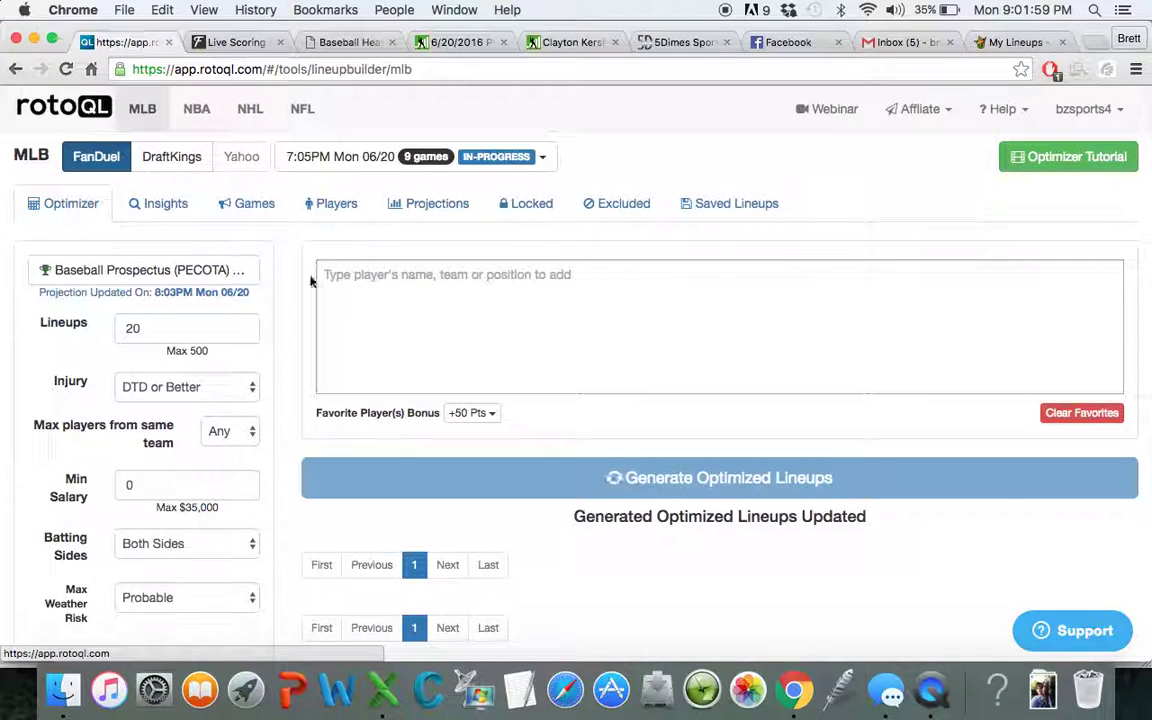
{"action": "scroll", "coordinate": [658, 557], "scroll_direction": "down", "scroll_amount": 5}
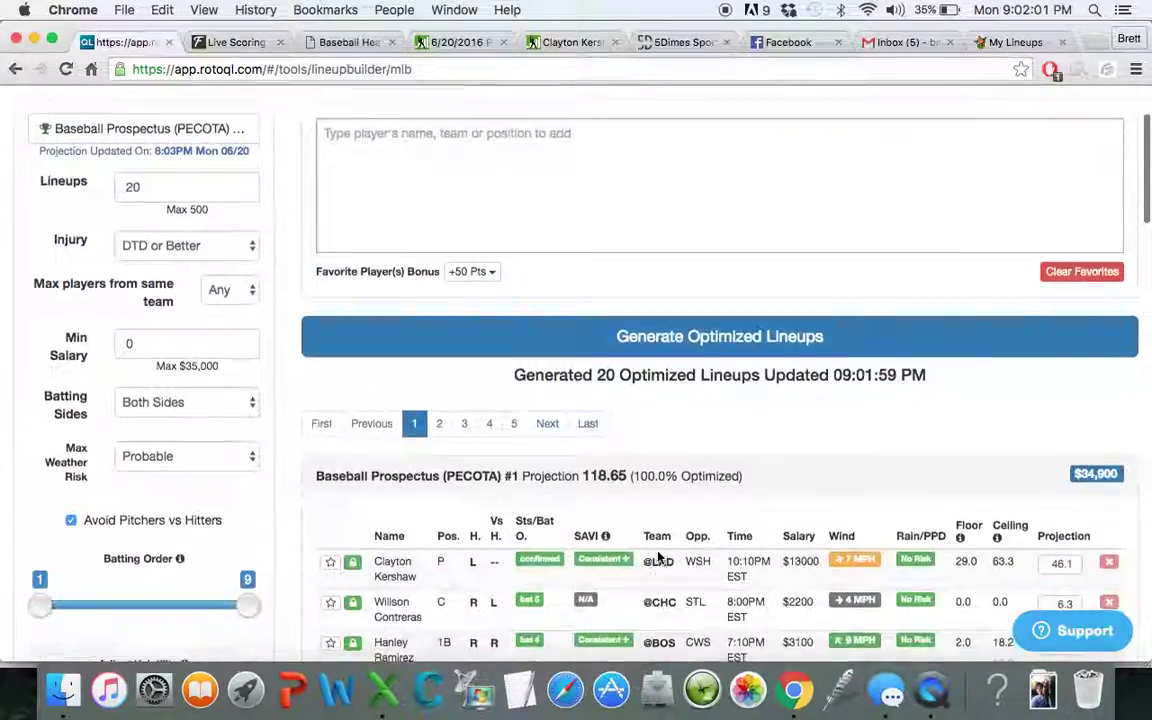
{"action": "scroll", "coordinate": [658, 557], "scroll_direction": "down", "scroll_amount": 3}
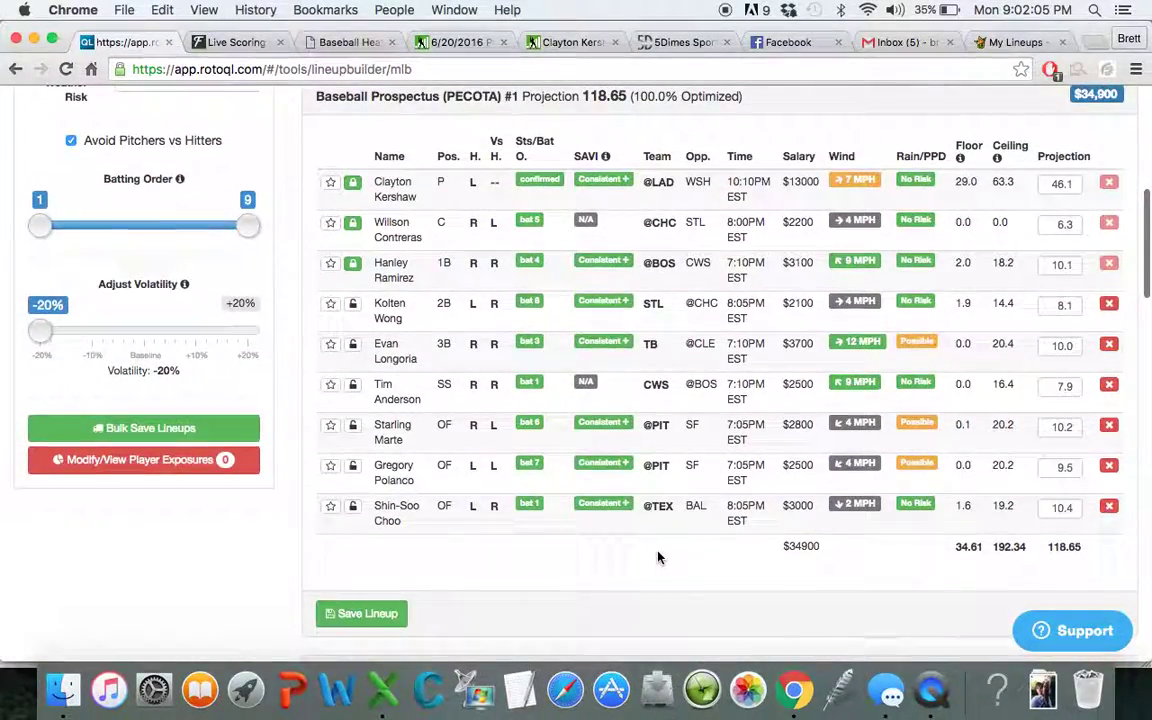
{"action": "scroll", "coordinate": [658, 557], "scroll_direction": "up", "scroll_amount": 1}
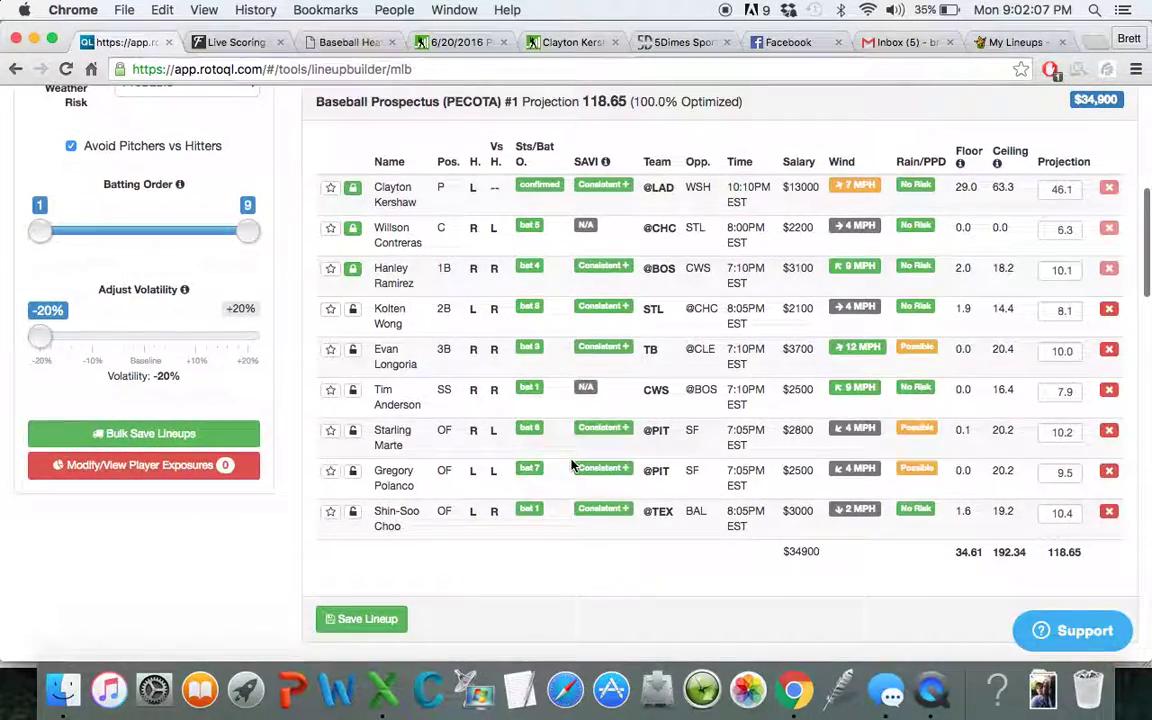
{"action": "scroll", "coordinate": [597, 360], "scroll_direction": "up", "scroll_amount": 5}
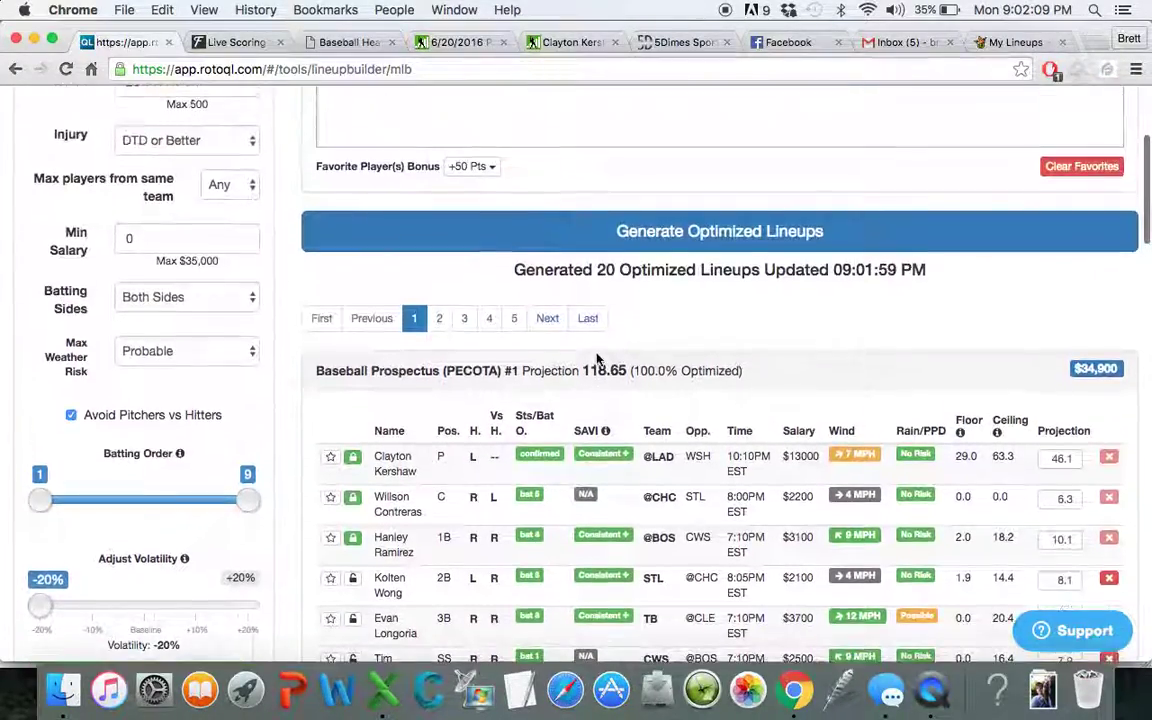
{"action": "scroll", "coordinate": [597, 360], "scroll_direction": "up", "scroll_amount": 1}
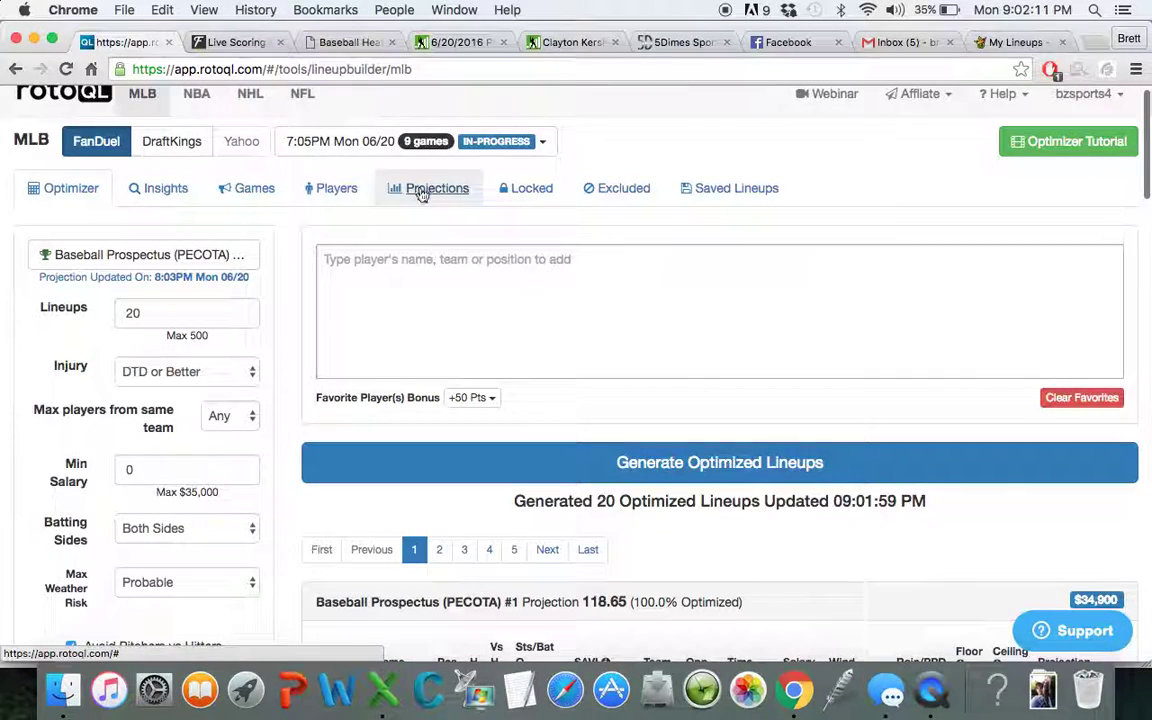
- Open the projections and compare the sources' projected points for the second basemen
{"action": "left_click", "coordinate": [414, 196]}
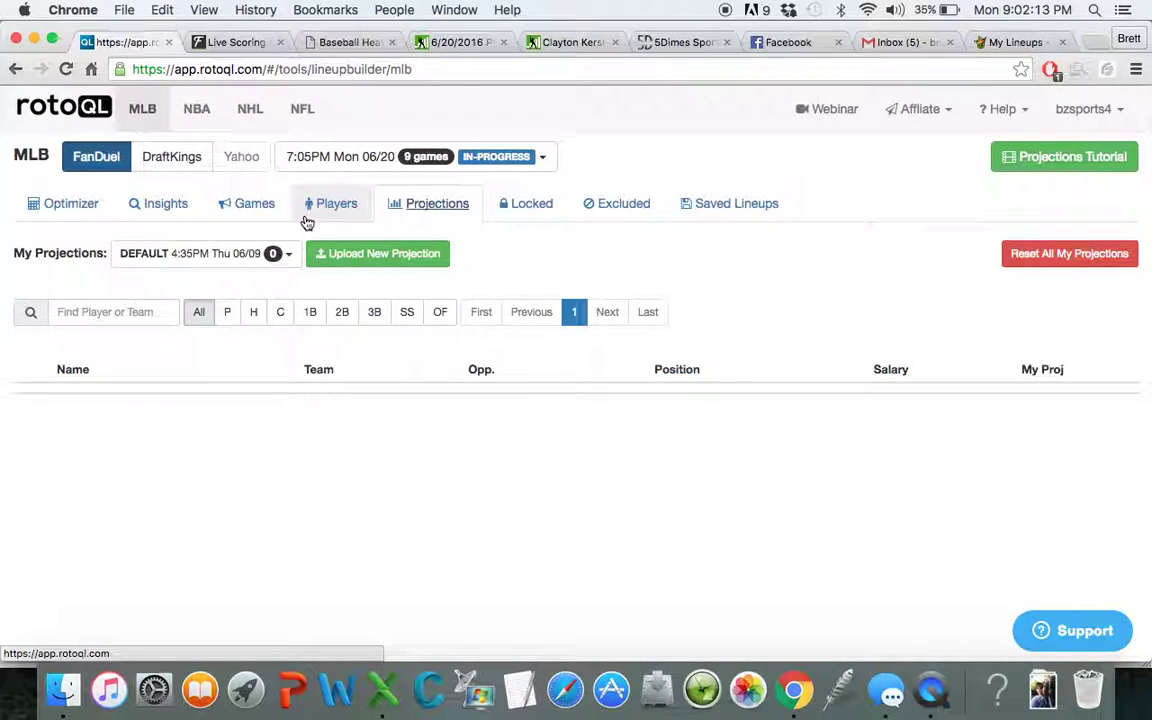
{"action": "scroll", "coordinate": [533, 465], "scroll_direction": "down", "scroll_amount": 2}
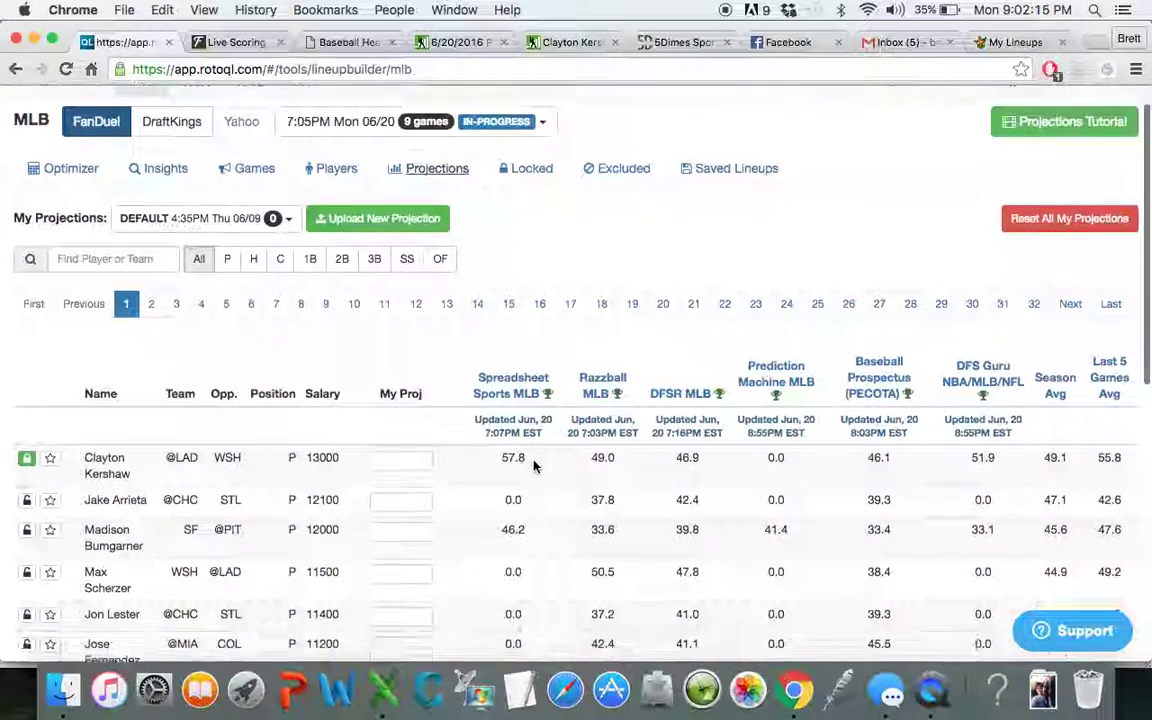
{"action": "scroll", "coordinate": [533, 465], "scroll_direction": "down", "scroll_amount": 3}
{"action": "scroll", "coordinate": [375, 250], "scroll_direction": "up", "scroll_amount": 2}
{"action": "left_click", "coordinate": [342, 230]}
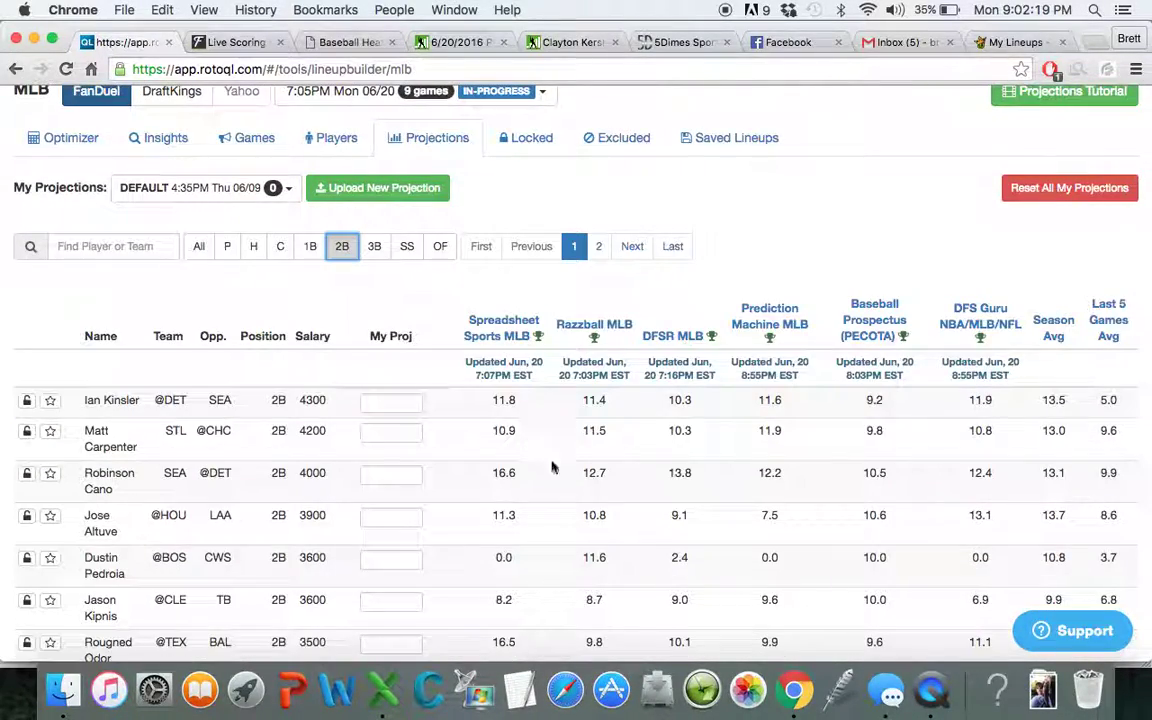
{"action": "scroll", "coordinate": [560, 480], "scroll_direction": "down", "scroll_amount": 5}
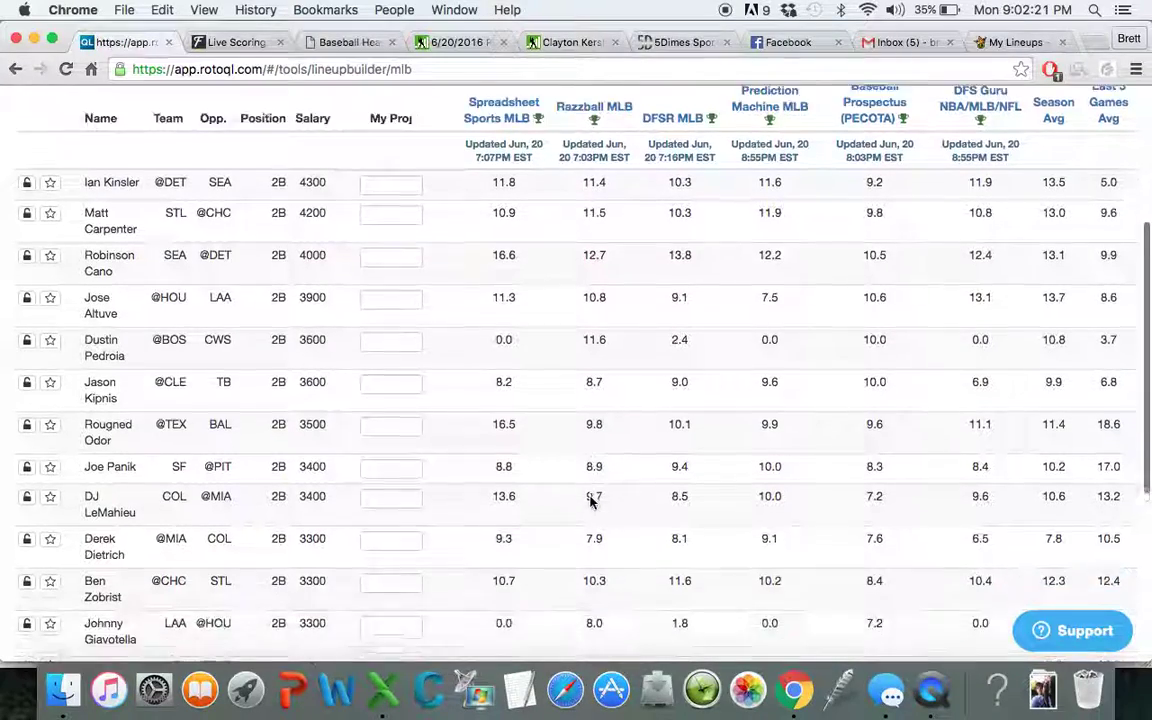
{"action": "scroll", "coordinate": [590, 501], "scroll_direction": "up", "scroll_amount": 6}
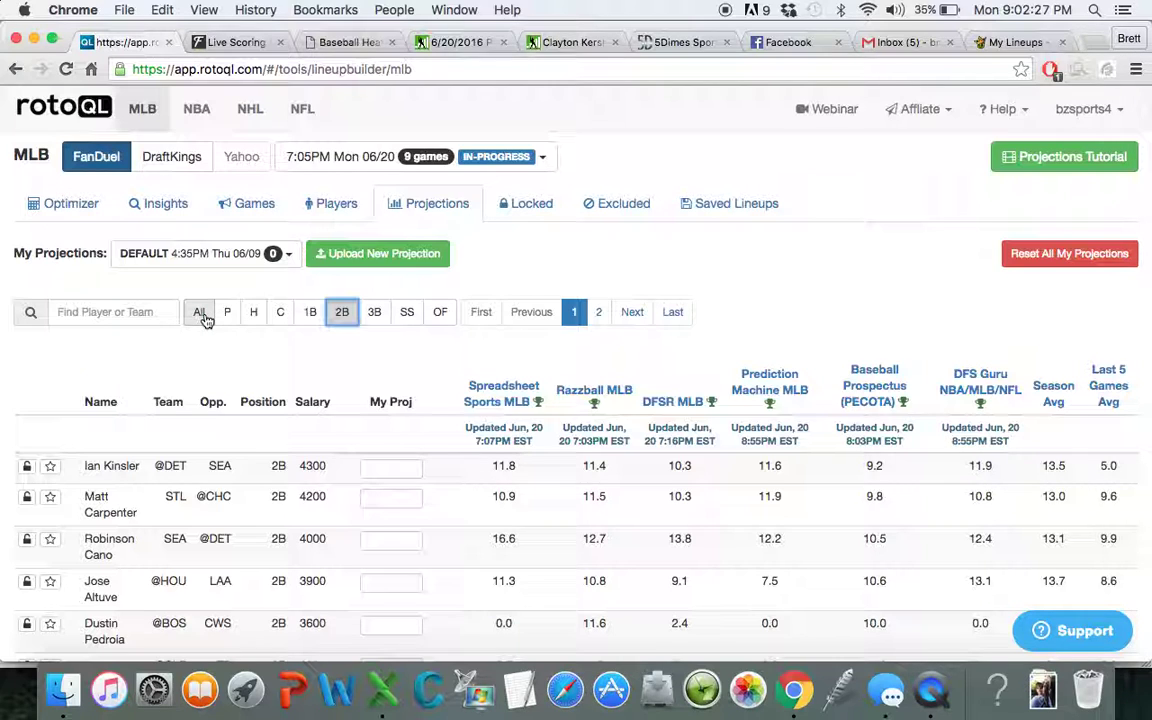
- Return to the optimizer and examine the first lineup's batting order, consistency, wind and rain risk for each player
{"action": "left_click", "coordinate": [74, 211]}
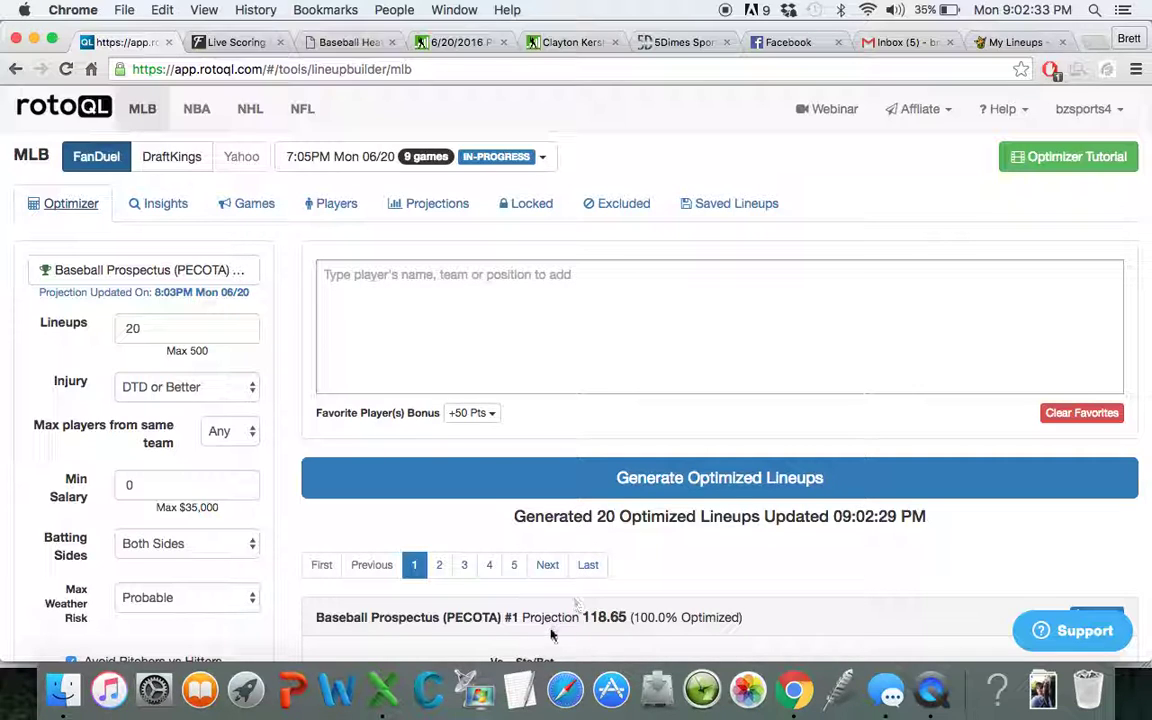
{"action": "scroll", "coordinate": [560, 600], "scroll_direction": "down", "scroll_amount": 5}
{"action": "scroll", "coordinate": [557, 598], "scroll_direction": "down", "scroll_amount": 1}
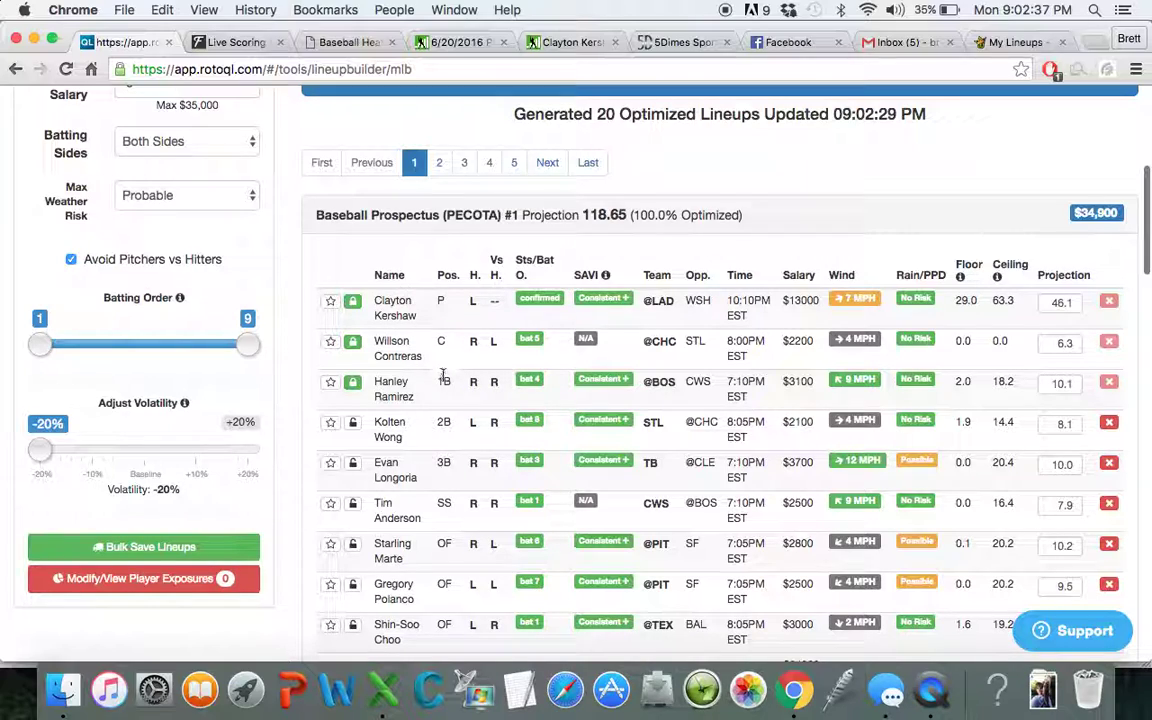
{"action": "scroll", "coordinate": [638, 496], "scroll_direction": "down", "scroll_amount": 2}
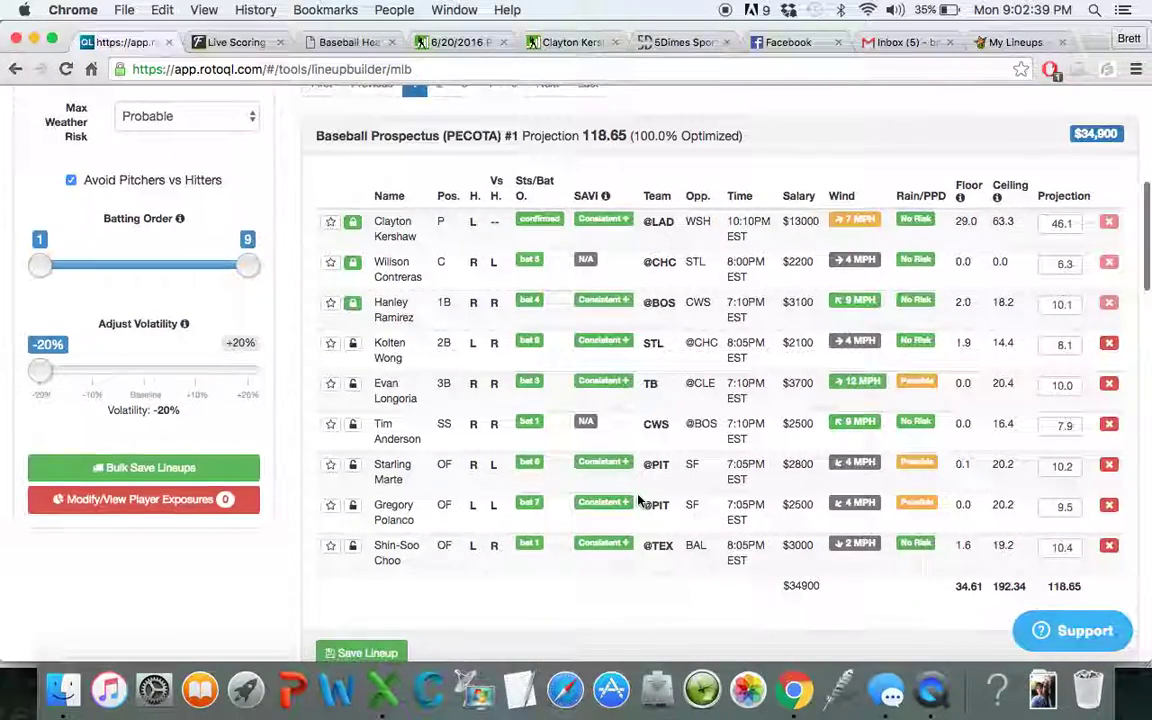
{"action": "scroll", "coordinate": [638, 500], "scroll_direction": "up", "scroll_amount": 1}
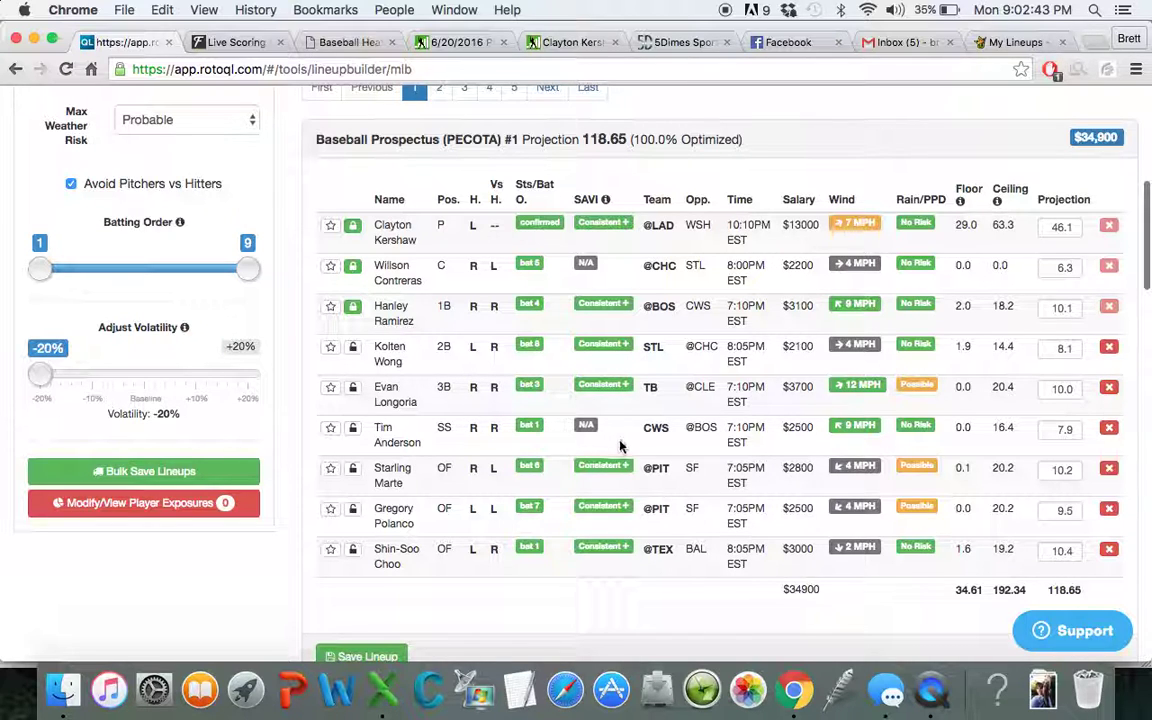
{"action": "scroll", "coordinate": [620, 400], "scroll_direction": "up", "scroll_amount": 1}
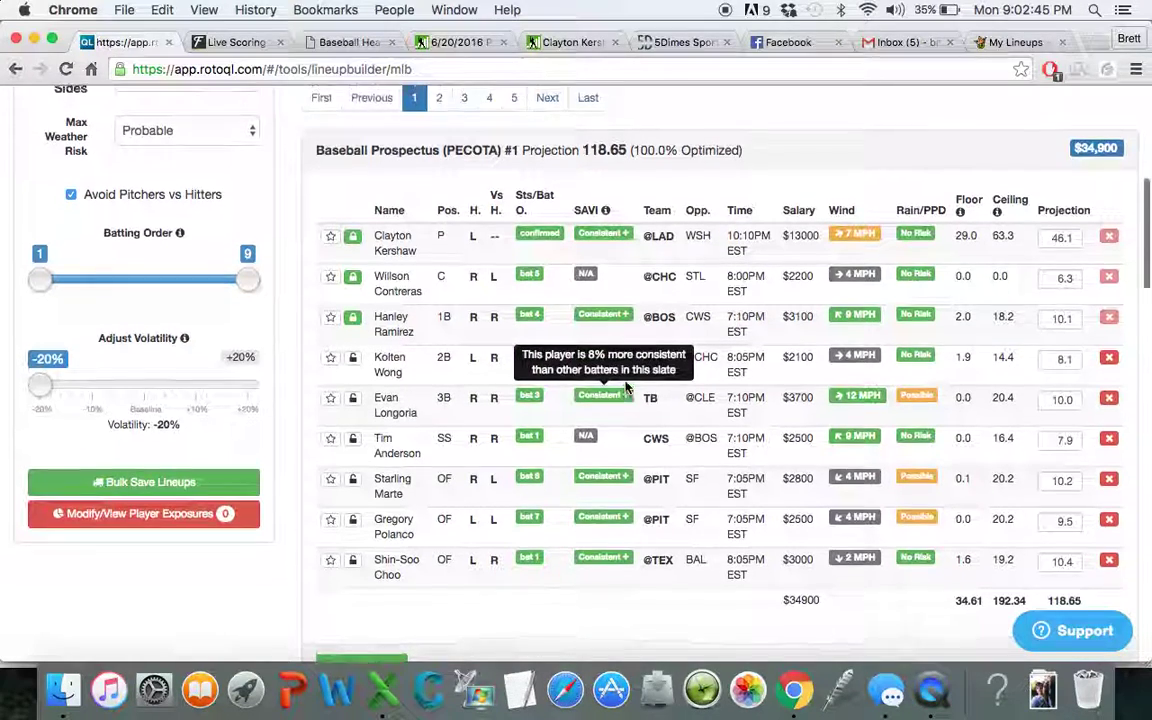
{"action": "scroll", "coordinate": [590, 366], "scroll_direction": "up", "scroll_amount": 1}
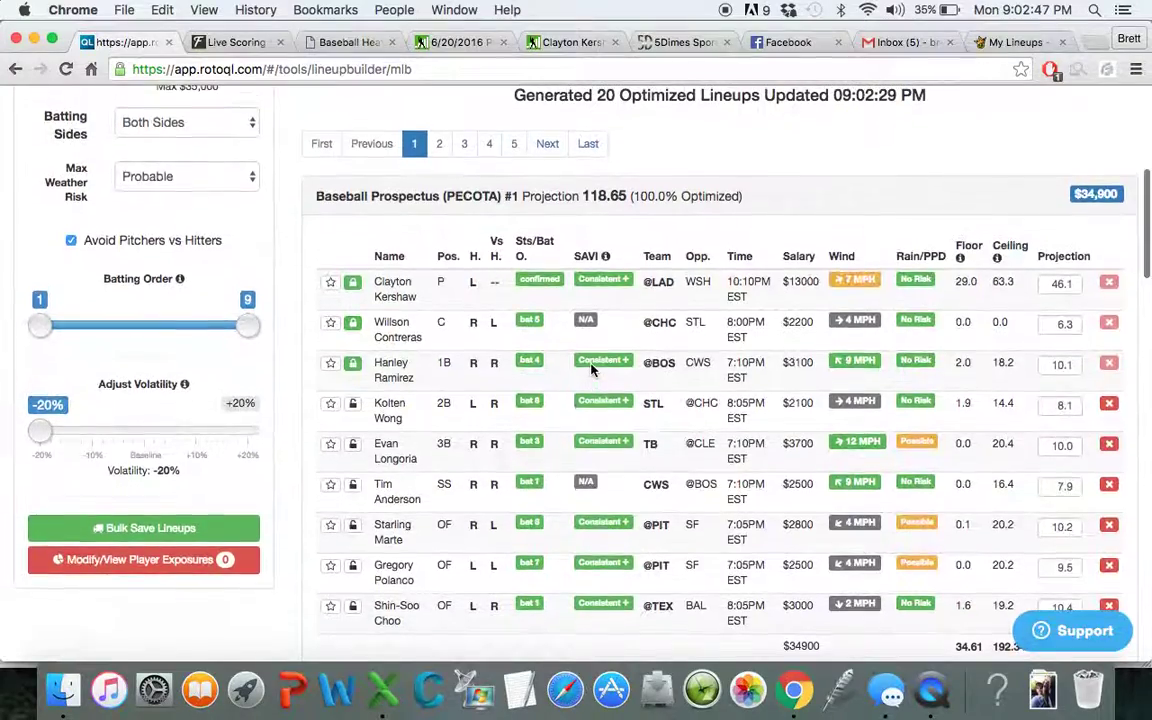
{"action": "scroll", "coordinate": [860, 470], "scroll_direction": "down", "scroll_amount": 1}
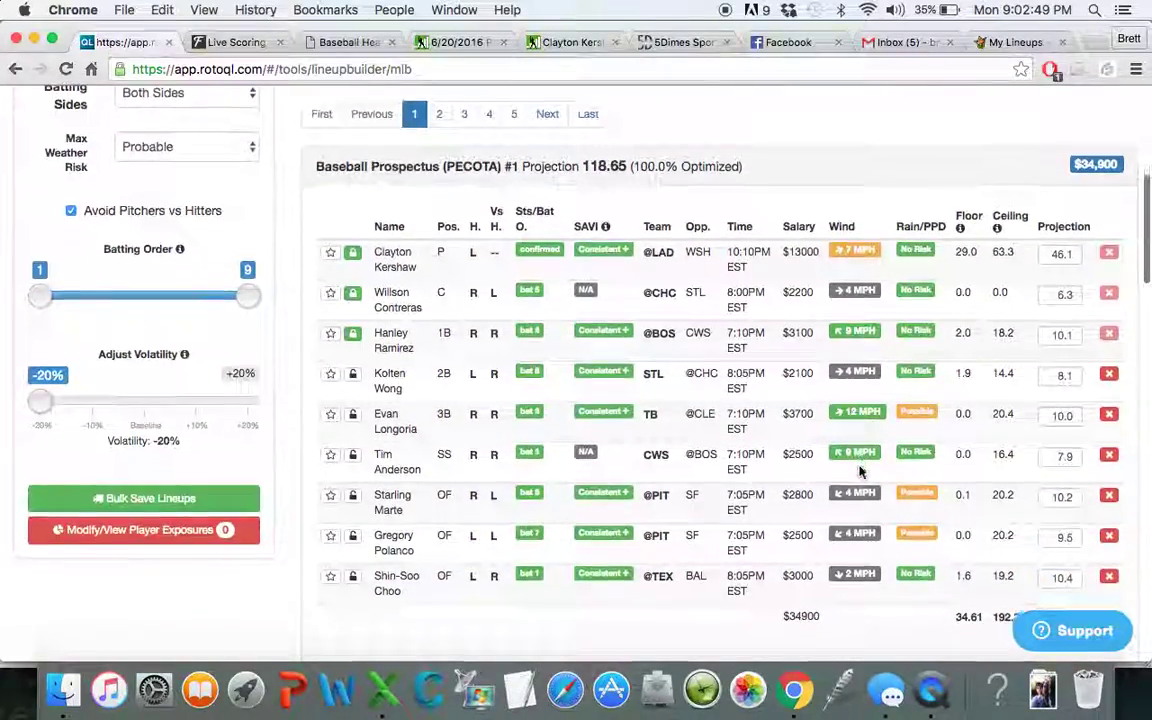
{"action": "scroll", "coordinate": [860, 470], "scroll_direction": "up", "scroll_amount": 4}
{"action": "scroll", "coordinate": [860, 470], "scroll_direction": "up", "scroll_amount": 3}
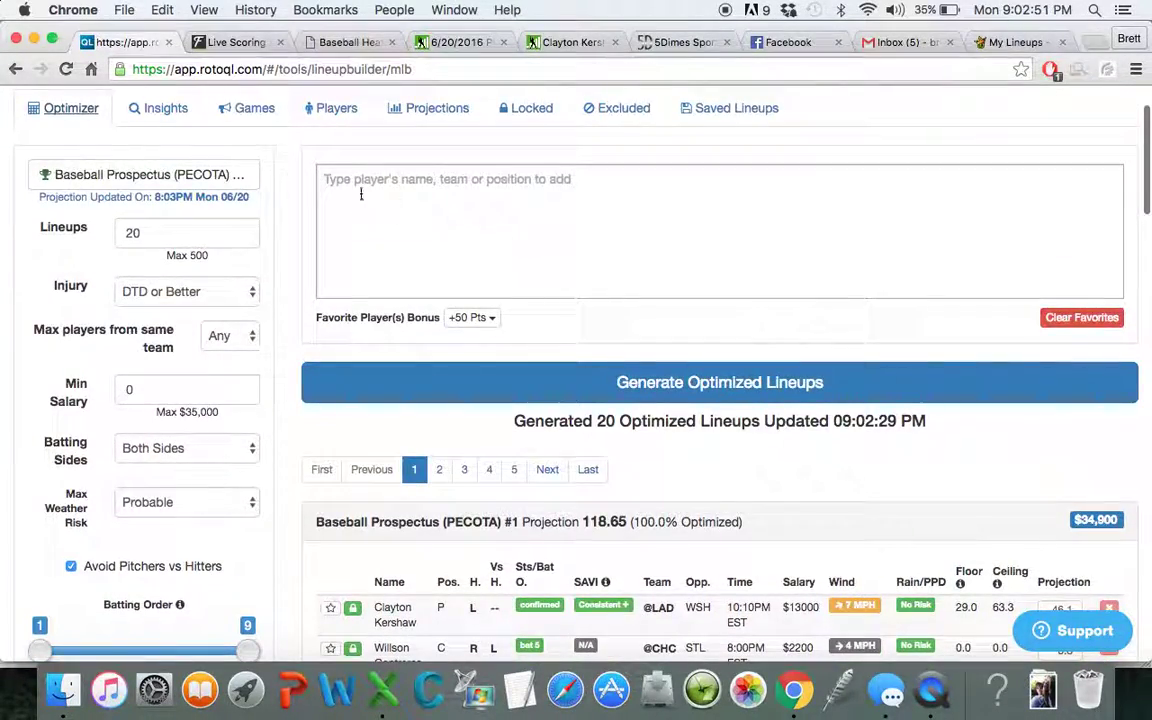
- Show only the outfielders in the player statistics table and filter them to salaries less than 3000
{"action": "left_click", "coordinate": [335, 120]}
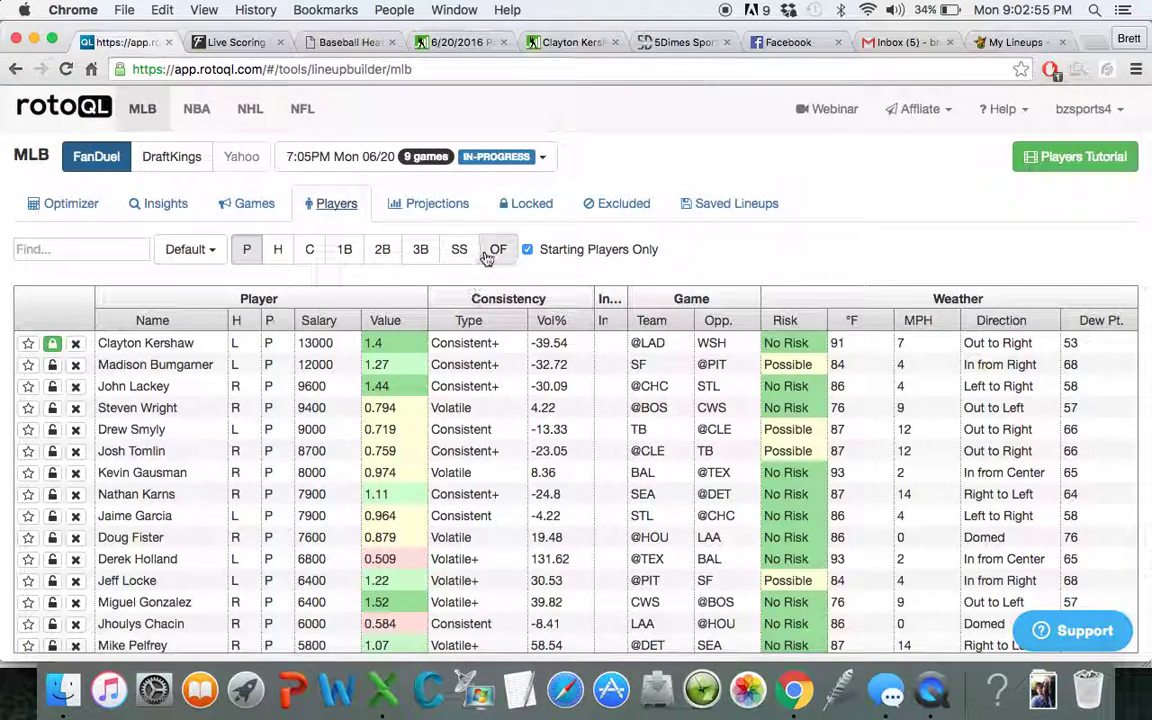
{"action": "left_click", "coordinate": [490, 252]}
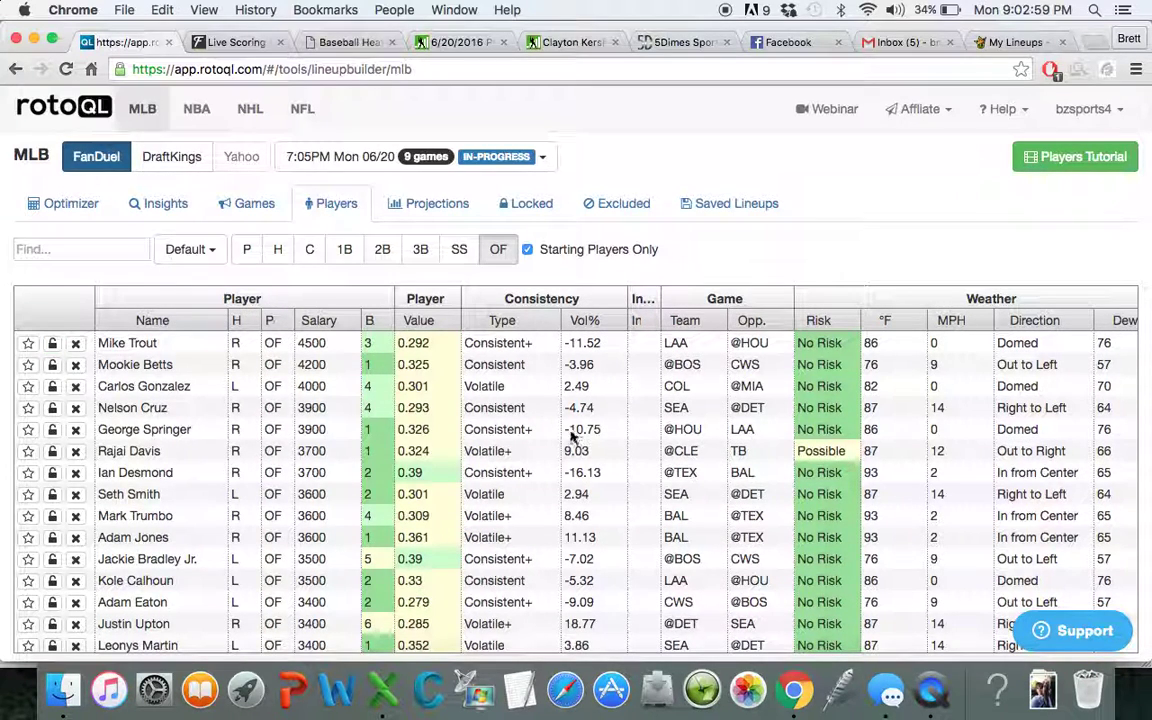
{"action": "left_click", "coordinate": [348, 320]}
{"action": "left_click", "coordinate": [393, 341]}
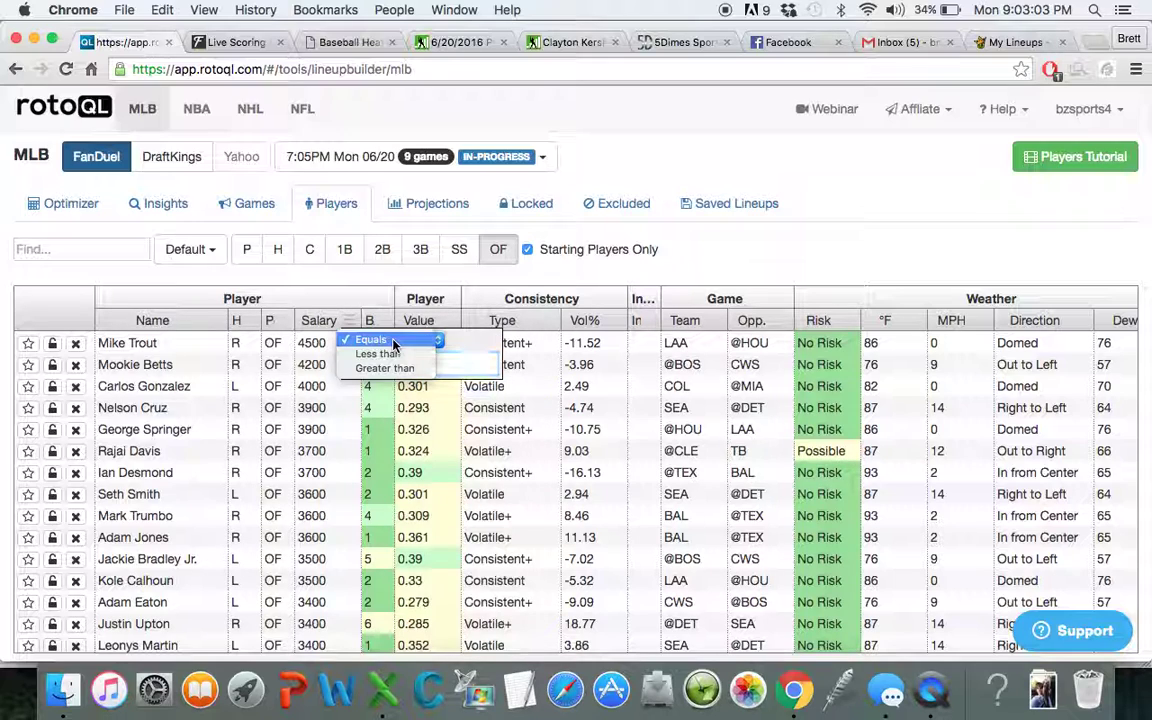
{"action": "left_click", "coordinate": [394, 358]}
{"action": "left_click", "coordinate": [378, 368]}
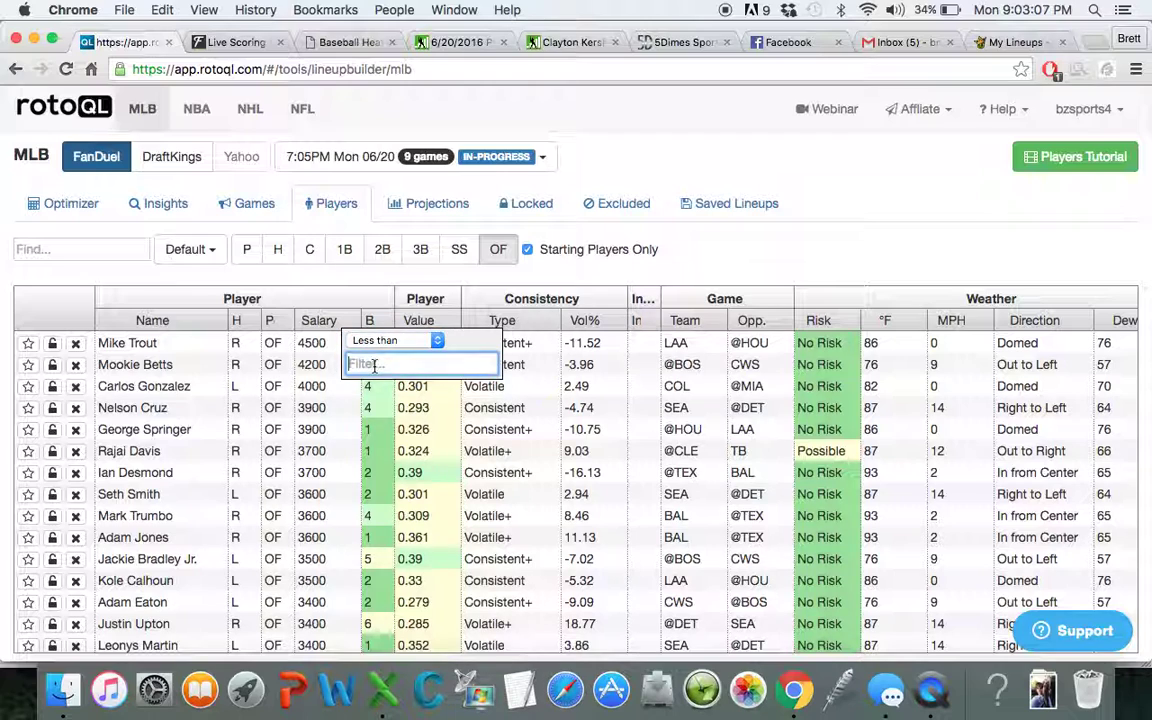
{"action": "type", "text": "300"}
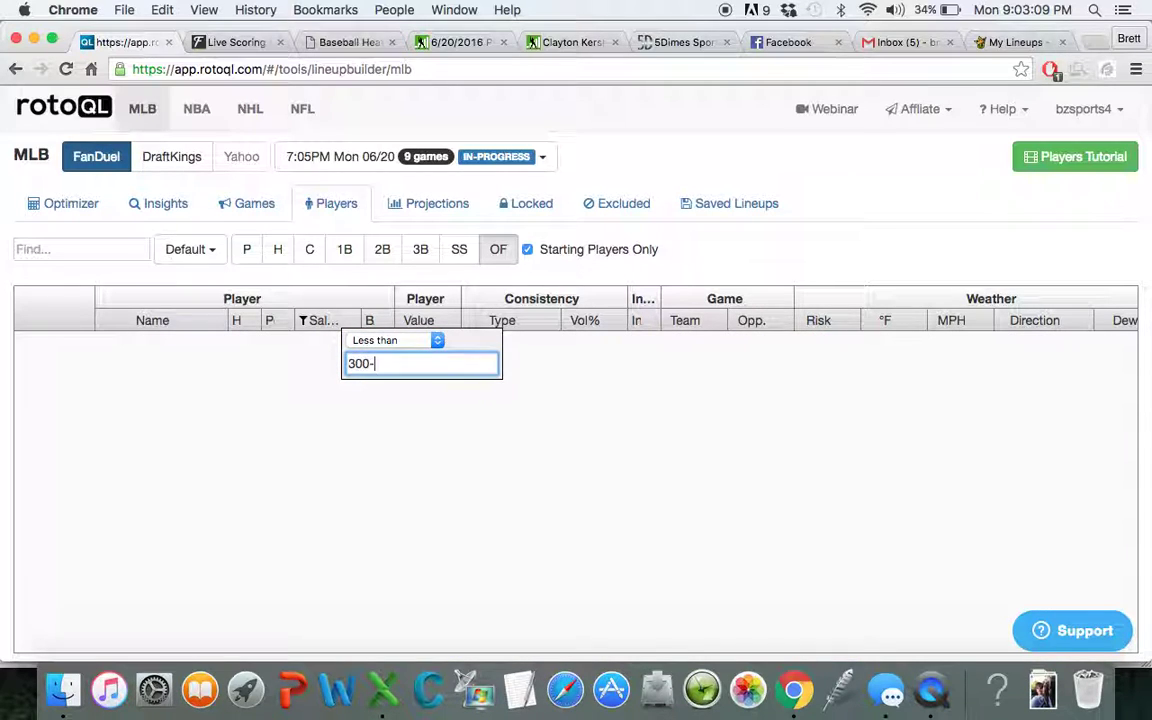
{"action": "type", "text": "0"}
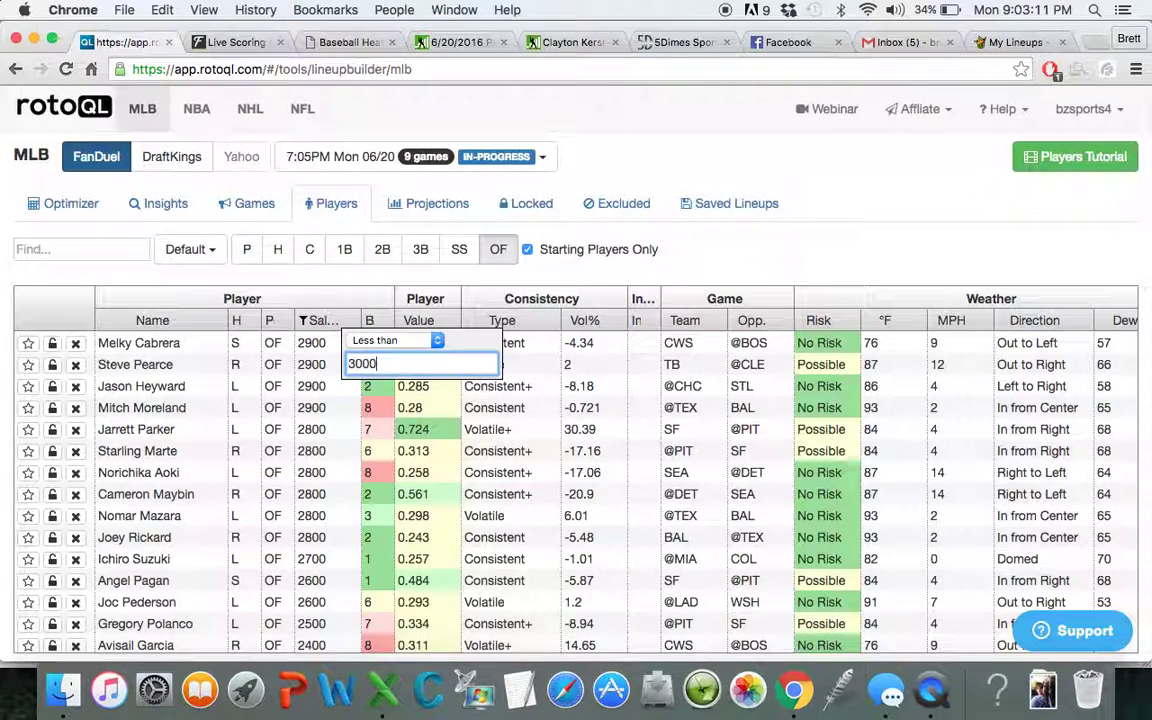
{"action": "left_click", "coordinate": [714, 259]}
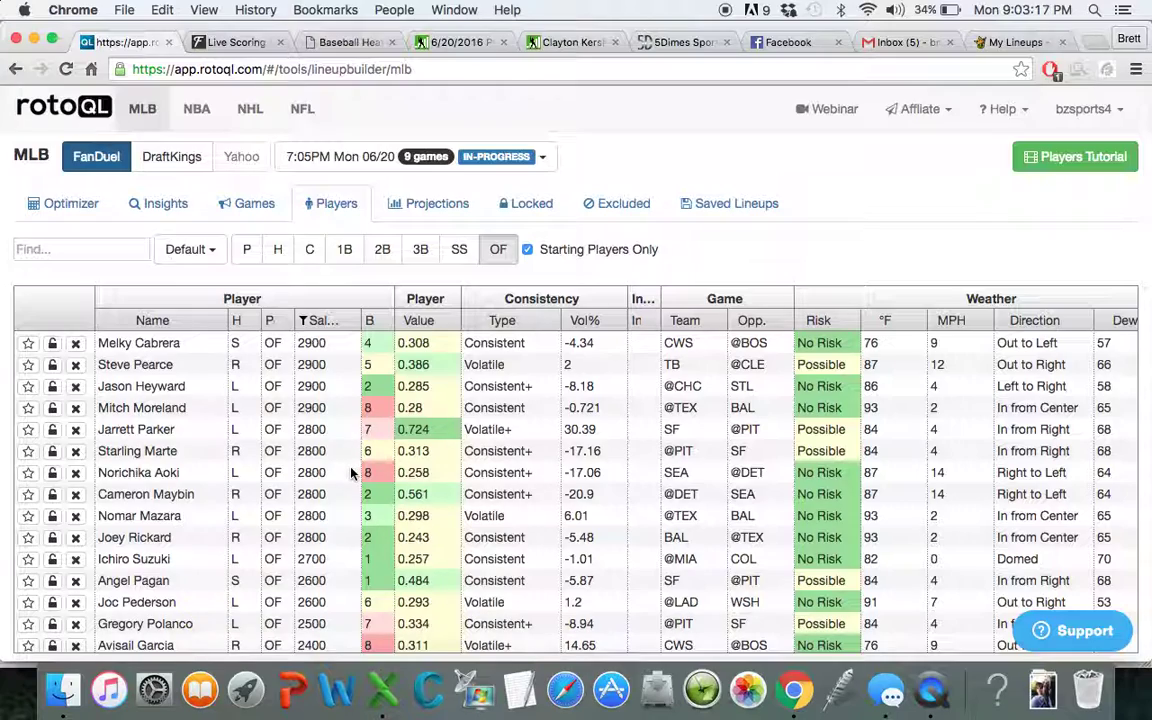
- Compare the filtered outfielders and lock Nomar Mazara
{"action": "scroll", "coordinate": [352, 473], "scroll_direction": "down", "scroll_amount": 1}
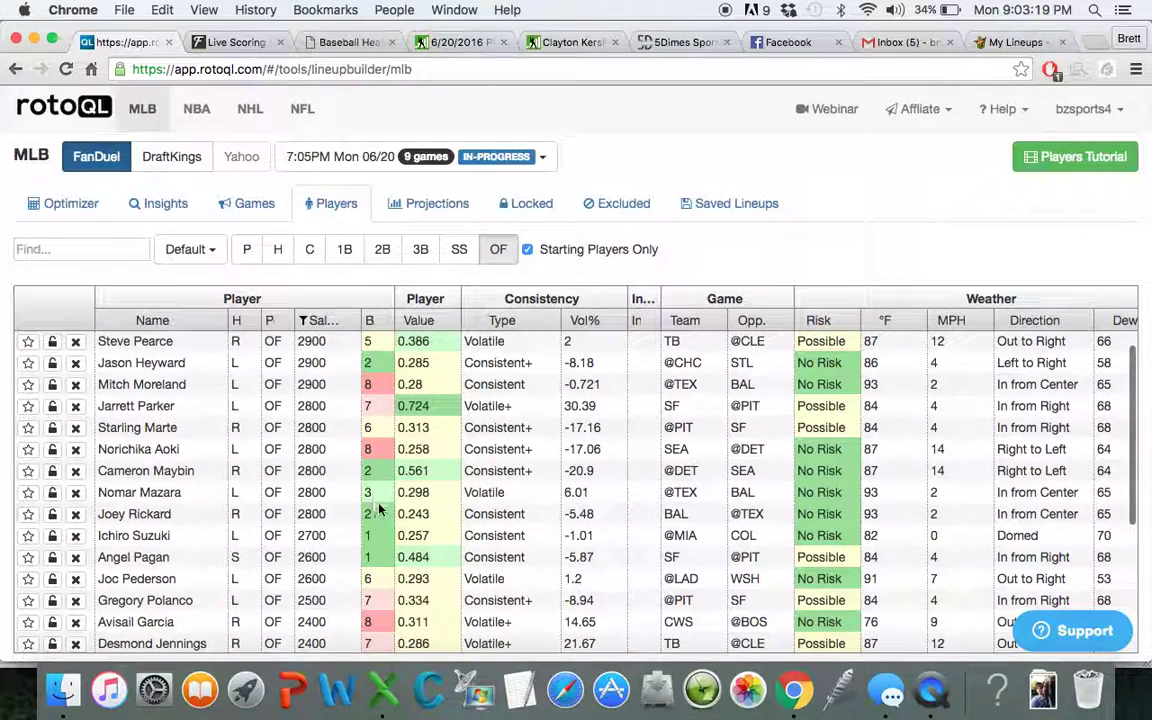
{"action": "scroll", "coordinate": [410, 513], "scroll_direction": "down", "scroll_amount": 3}
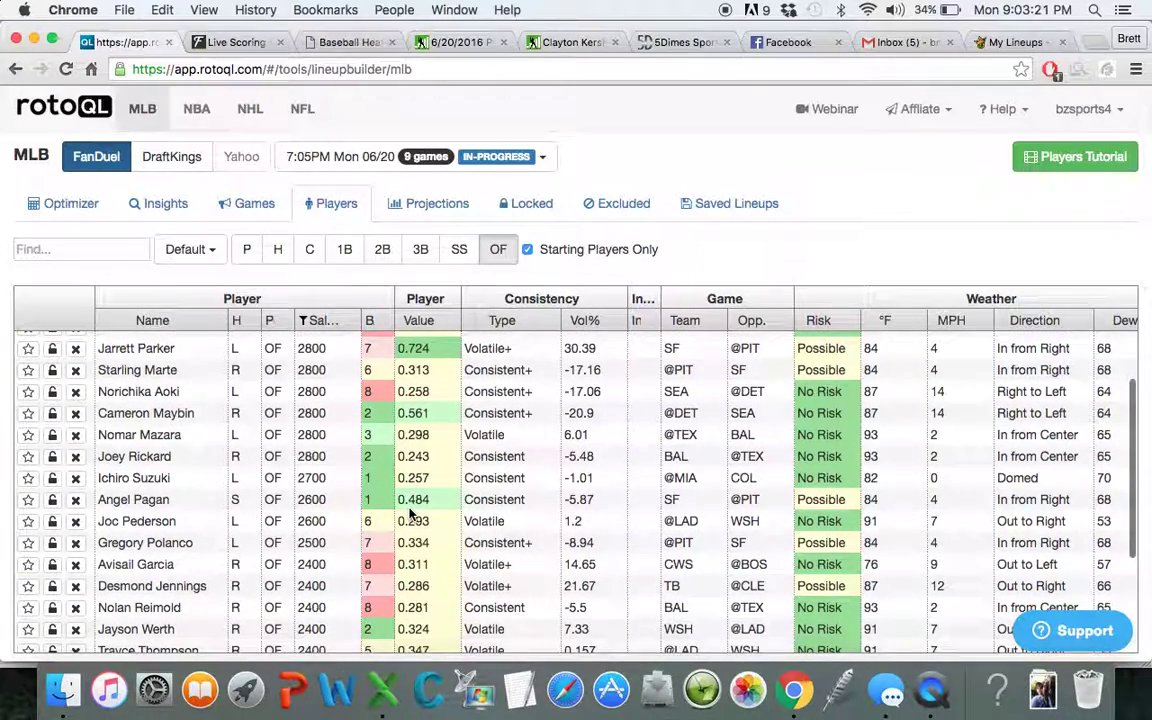
{"action": "scroll", "coordinate": [410, 513], "scroll_direction": "down", "scroll_amount": 1}
{"action": "scroll", "coordinate": [410, 513], "scroll_direction": "up", "scroll_amount": 3}
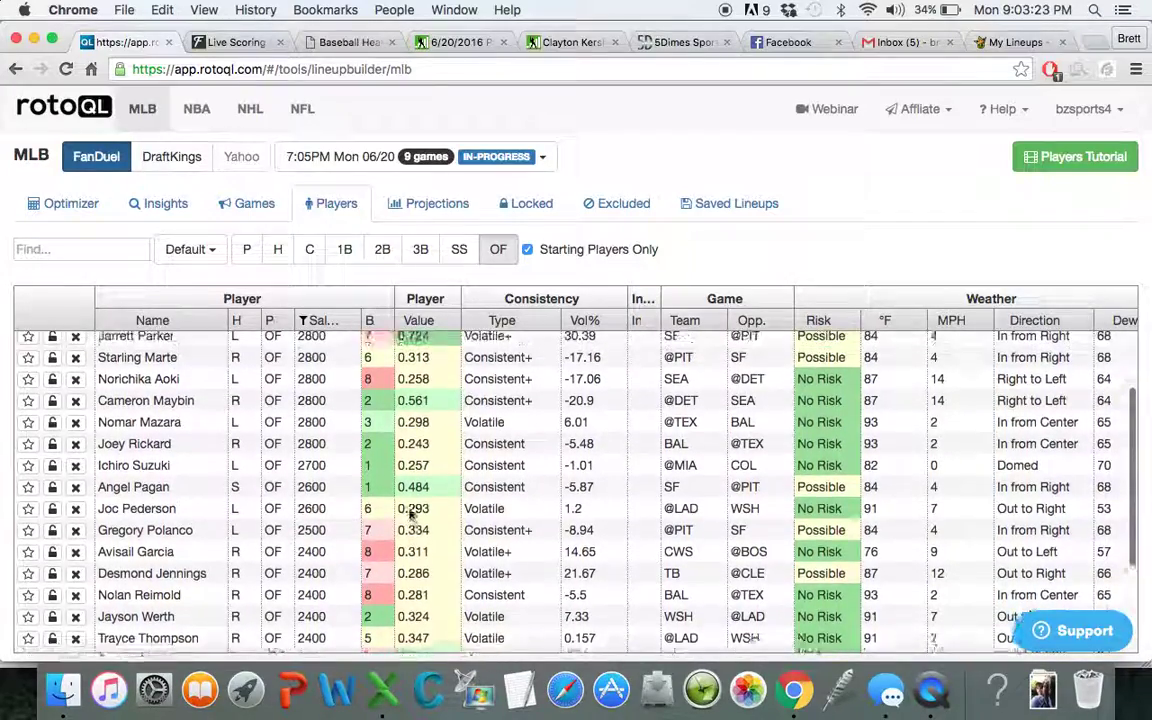
{"action": "scroll", "coordinate": [410, 513], "scroll_direction": "up", "scroll_amount": 1}
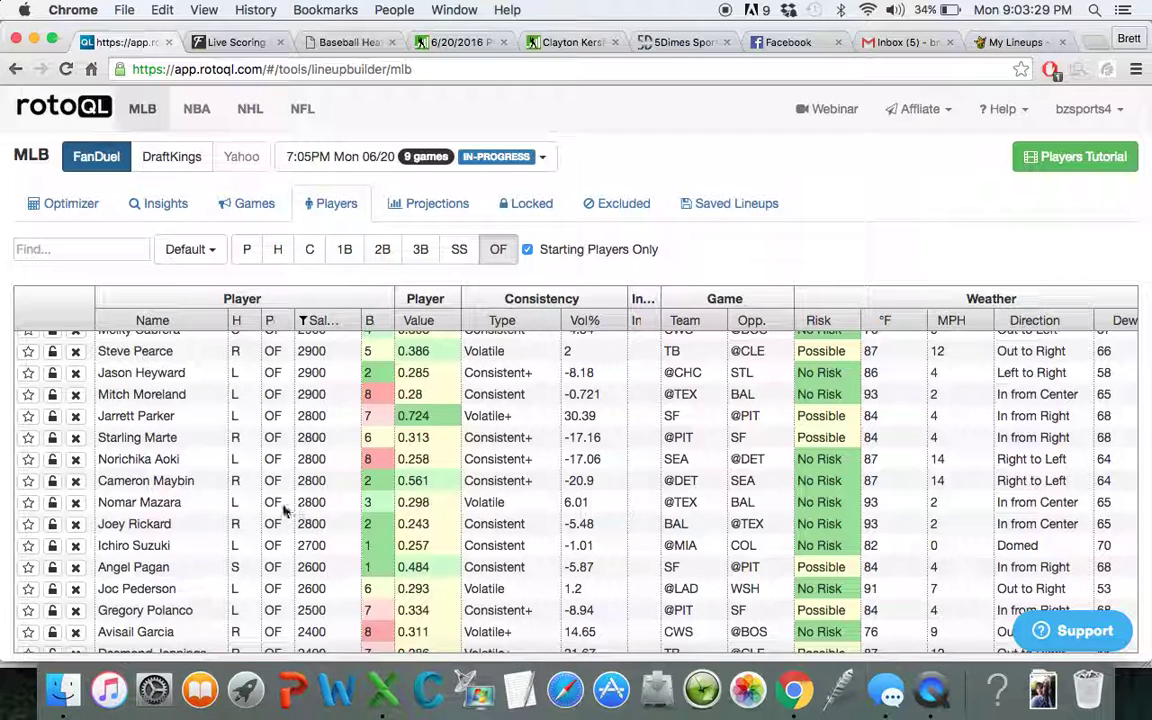
{"action": "scroll", "coordinate": [287, 512], "scroll_direction": "up", "scroll_amount": 1}
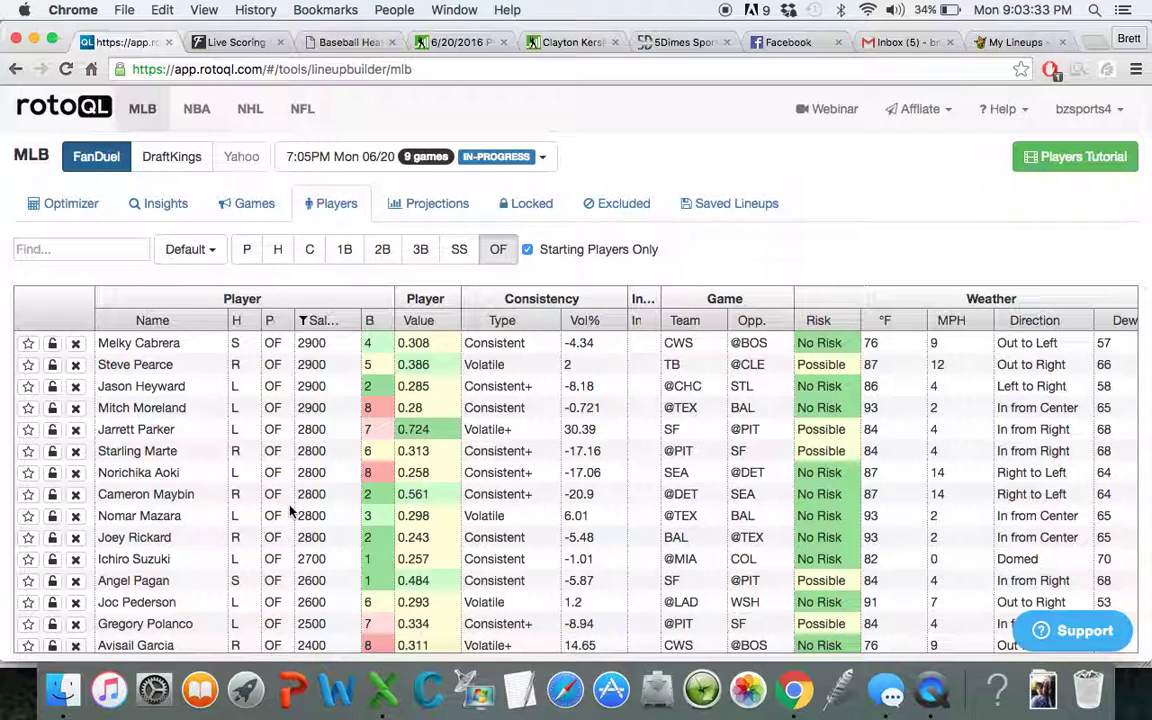
{"action": "left_click", "coordinate": [53, 516]}
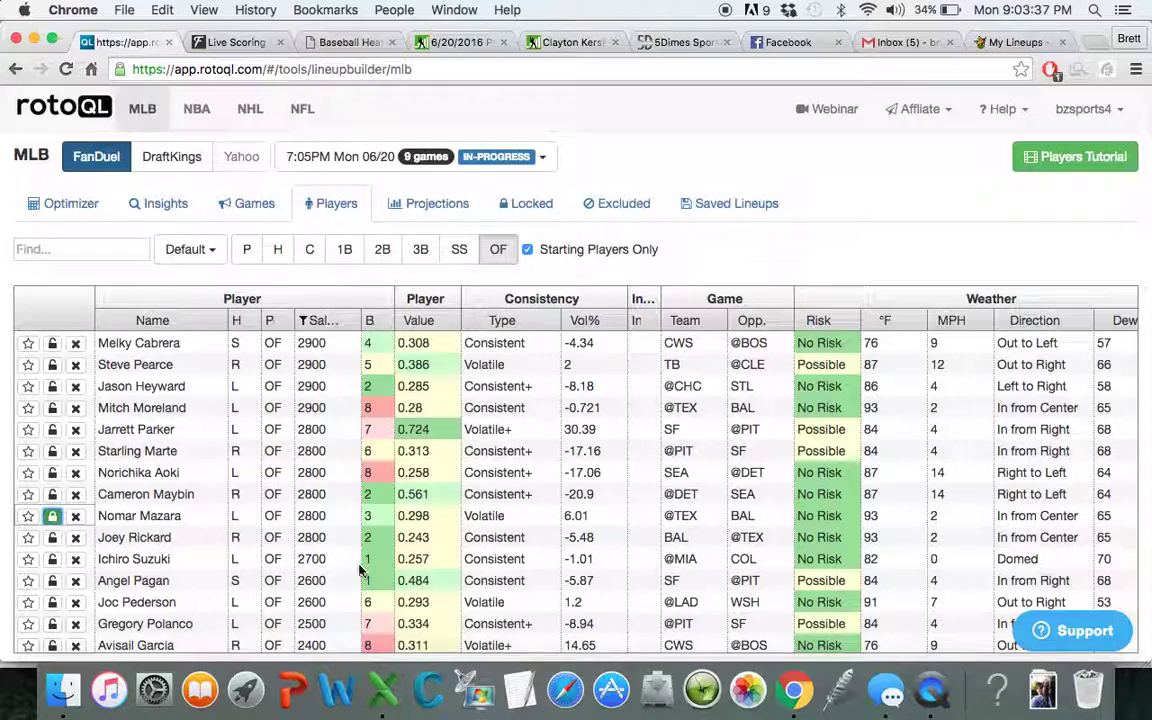
- Compare the remaining outfielders with salaries under 3000 and lock Angel Pagan
{"action": "scroll", "coordinate": [488, 540], "scroll_direction": "down", "scroll_amount": 4}
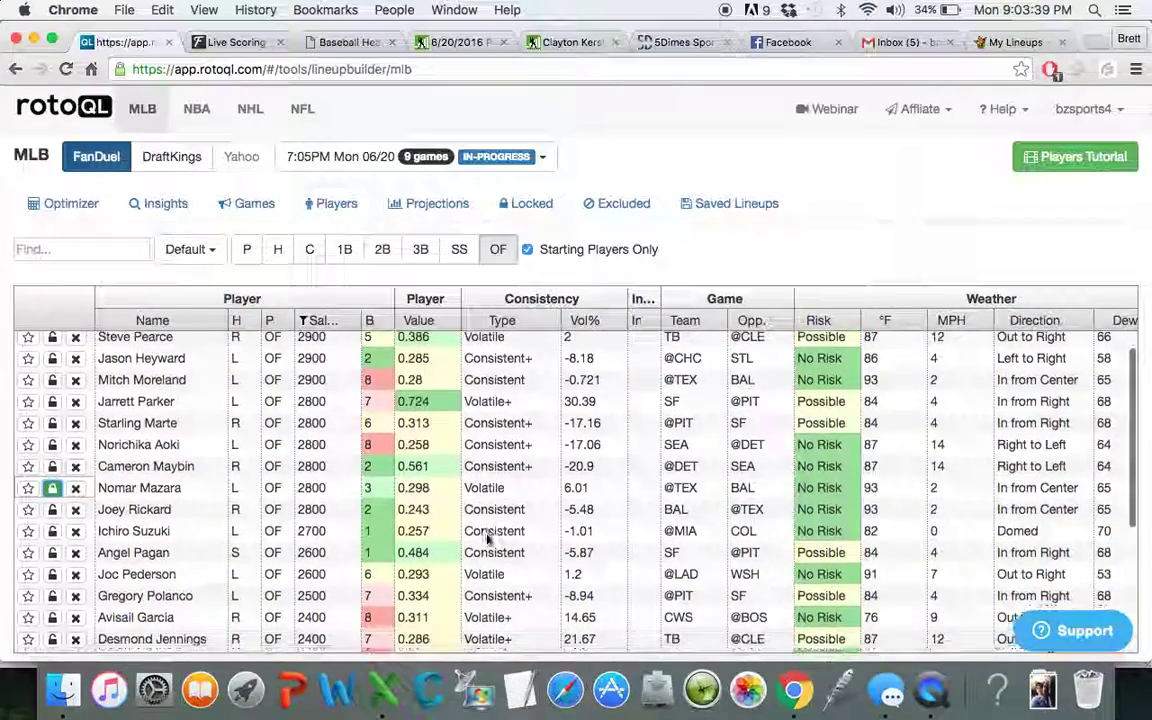
{"action": "scroll", "coordinate": [488, 540], "scroll_direction": "up", "scroll_amount": 1}
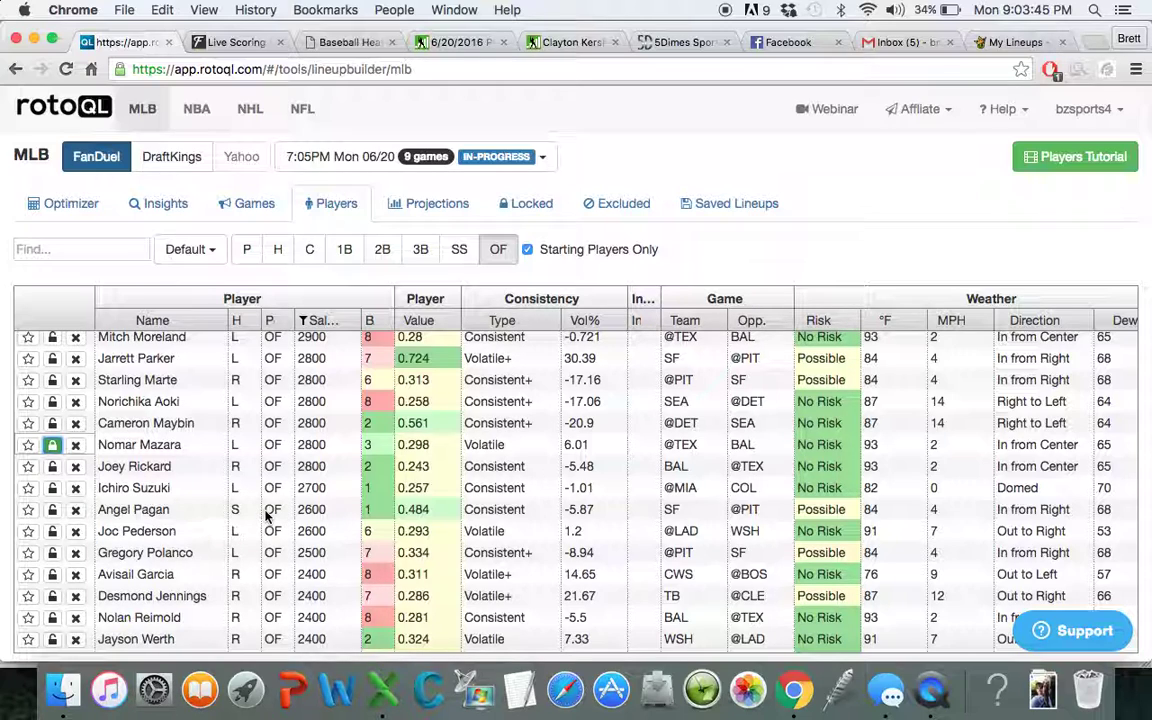
{"action": "left_click", "coordinate": [54, 513]}
{"action": "scroll", "coordinate": [313, 381], "scroll_direction": "up", "scroll_amount": 3}
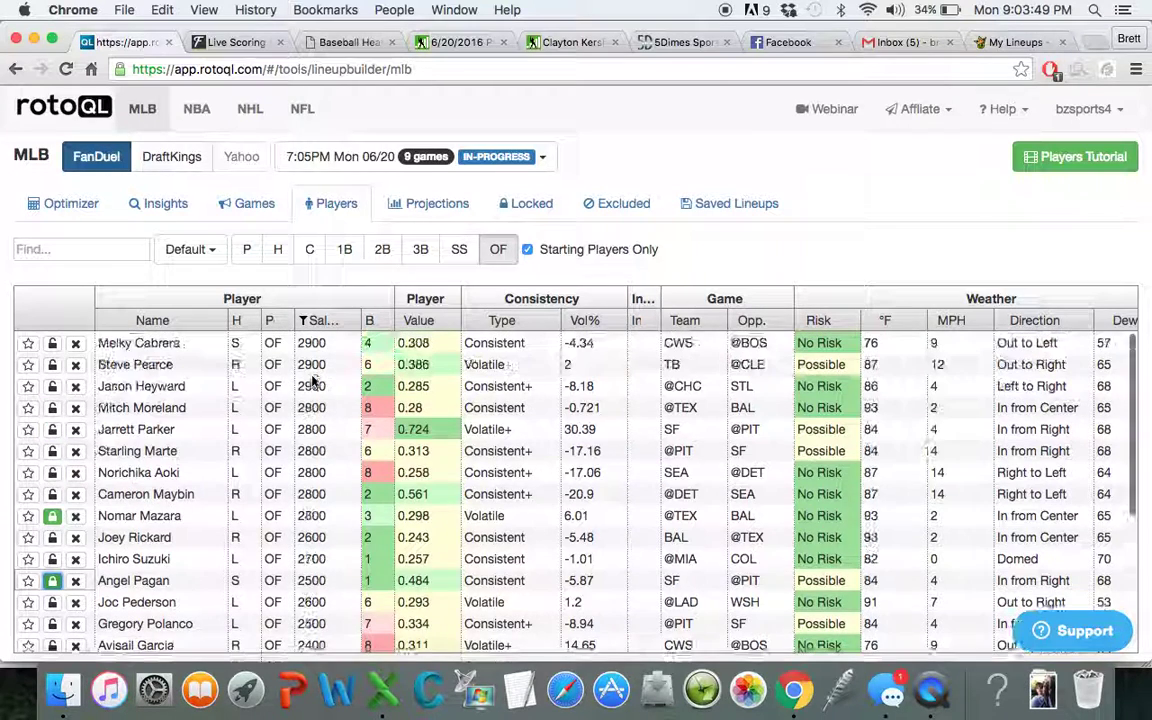
- Return to the optimizer and review the first lineup built with Angel Pagan and Nomar Mazara locked in the outfield
{"action": "left_click", "coordinate": [64, 212]}
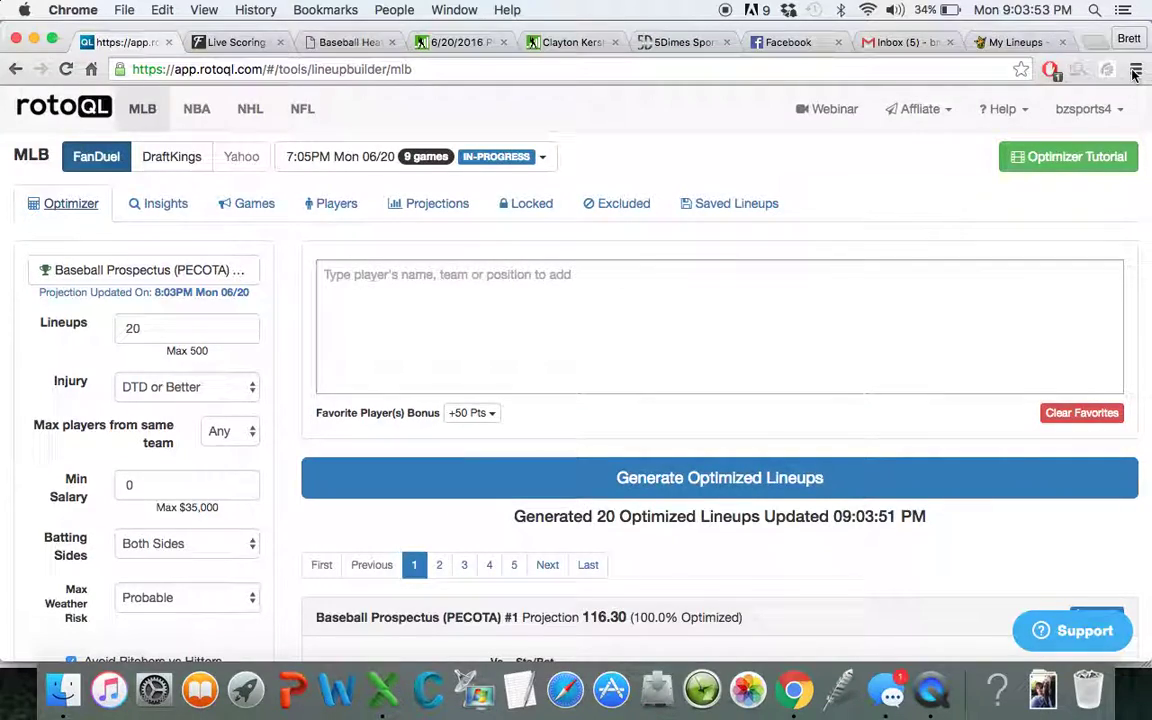
{"action": "scroll", "coordinate": [671, 318], "scroll_direction": "down", "scroll_amount": 5}
{"action": "scroll", "coordinate": [671, 318], "scroll_direction": "down", "scroll_amount": 1}
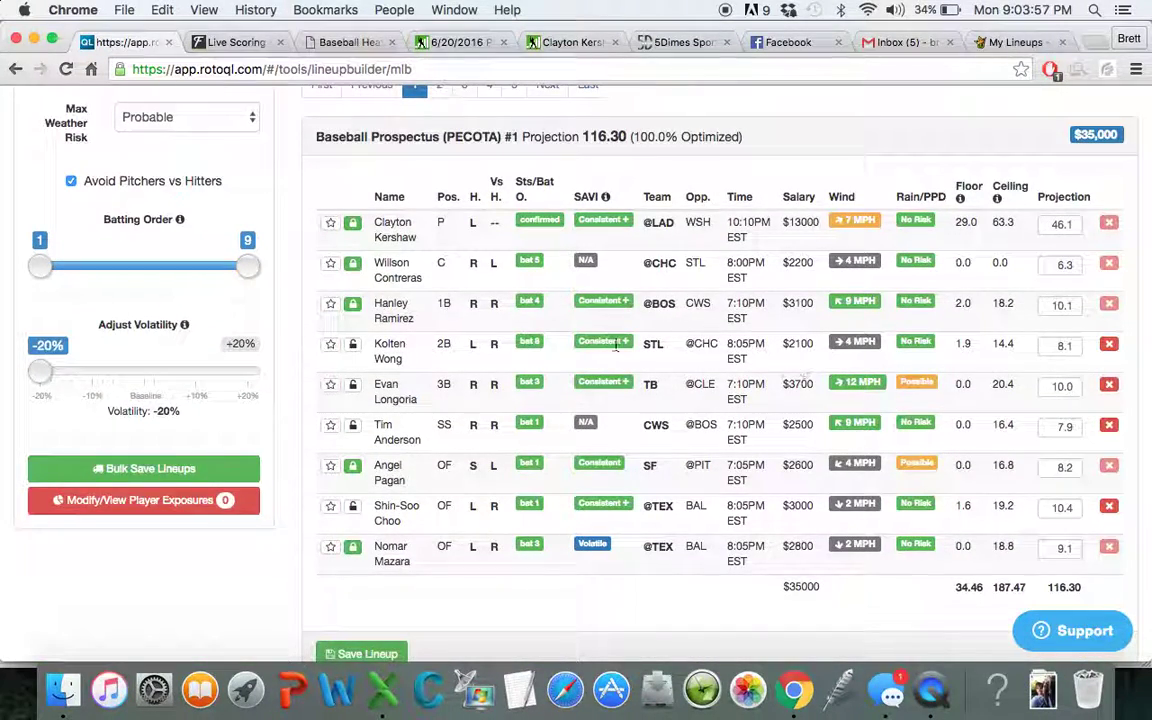
{"action": "mouse_move", "coordinate": [615, 345]}
{"action": "scroll", "coordinate": [739, 350], "scroll_direction": "up", "scroll_amount": 3}
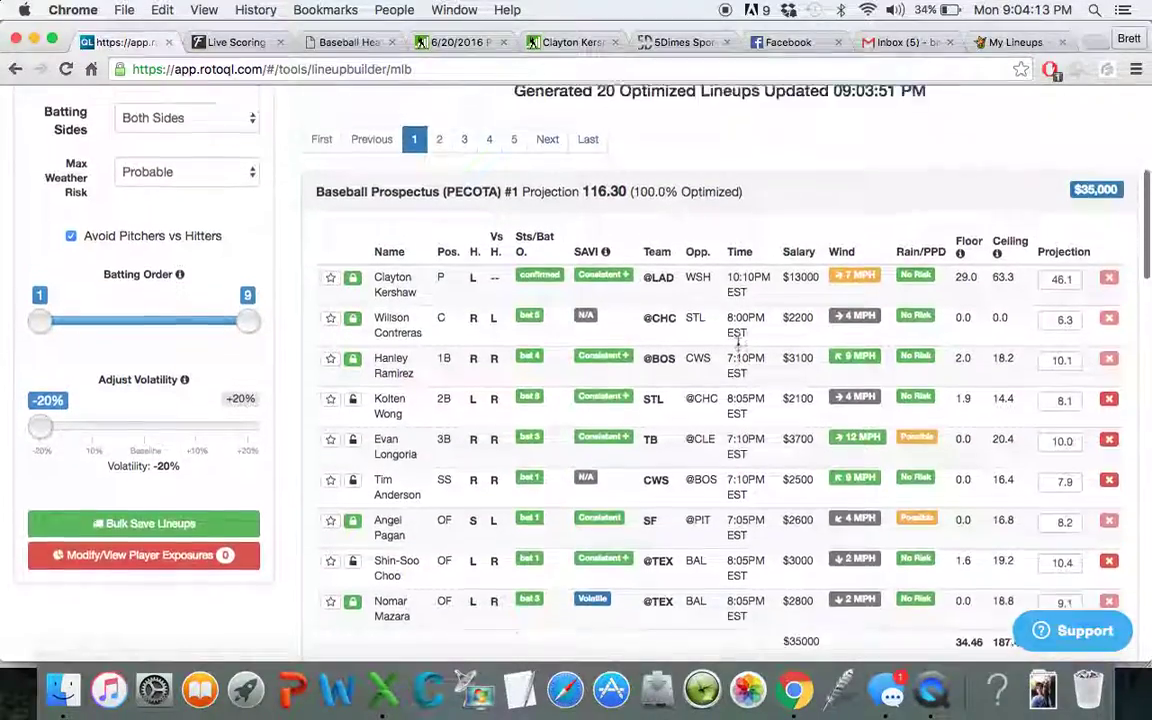
{"action": "scroll", "coordinate": [739, 345], "scroll_direction": "up", "scroll_amount": 10}
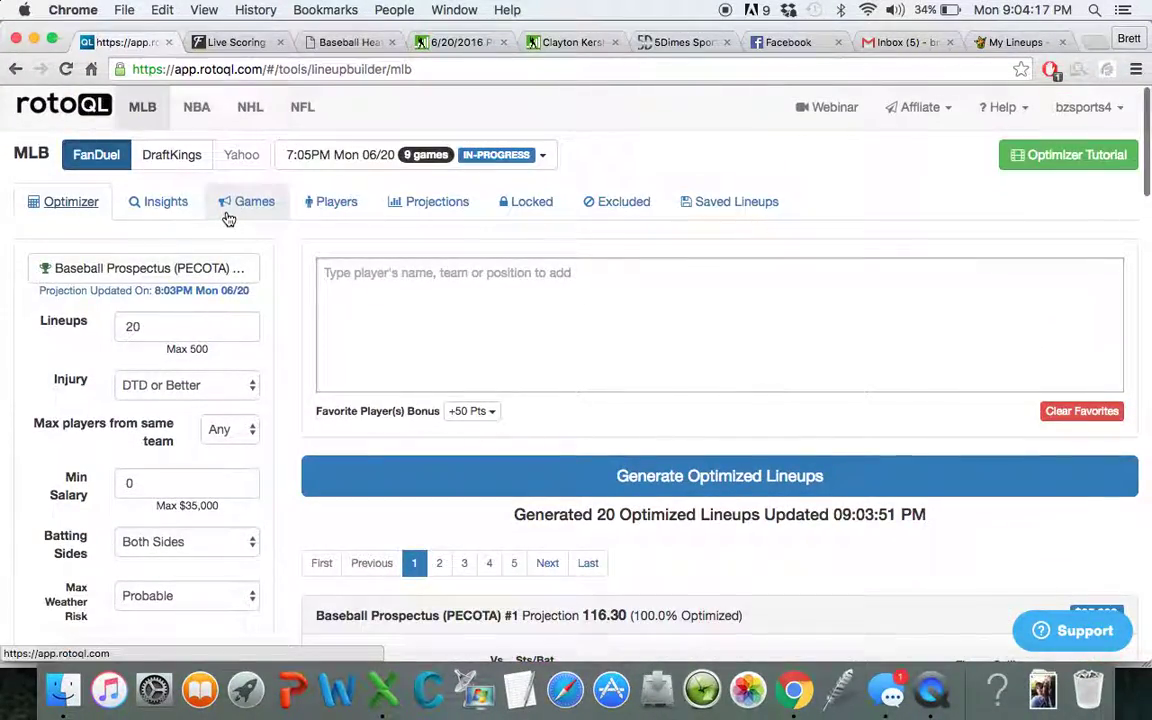
- Show only the second basemen in the player statistics and compare their opposing pitchers, projections, upside, ceiling and wOBA
{"action": "left_click", "coordinate": [330, 212]}
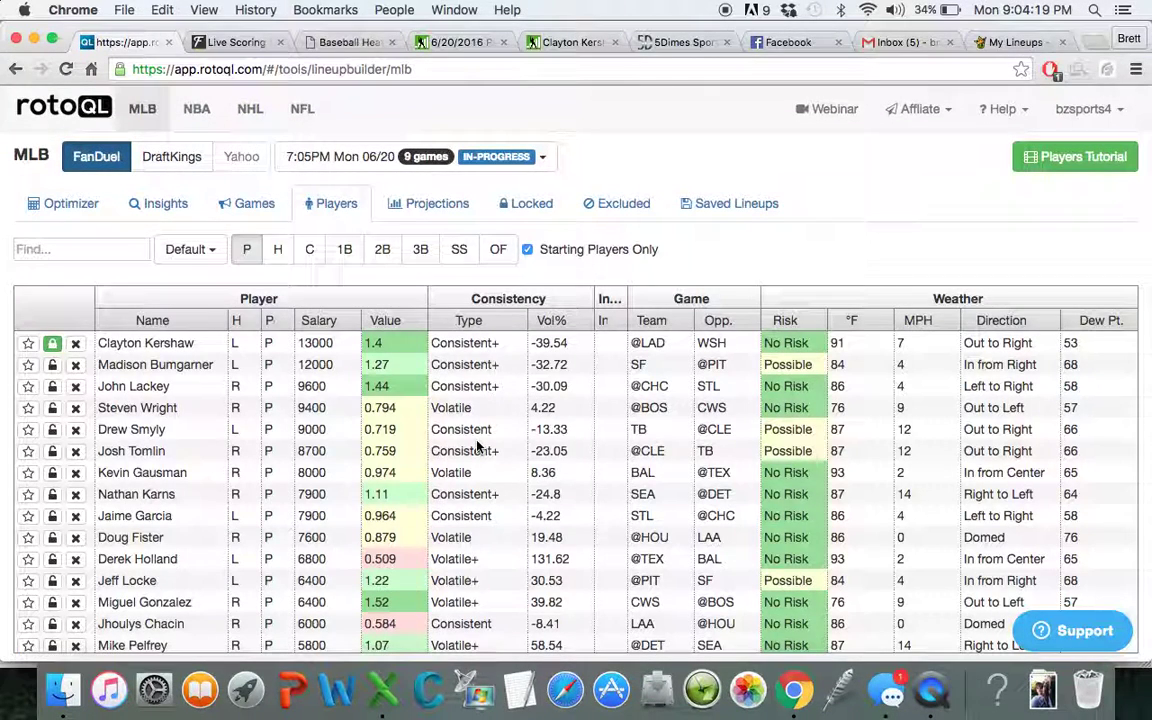
{"action": "left_click", "coordinate": [388, 250]}
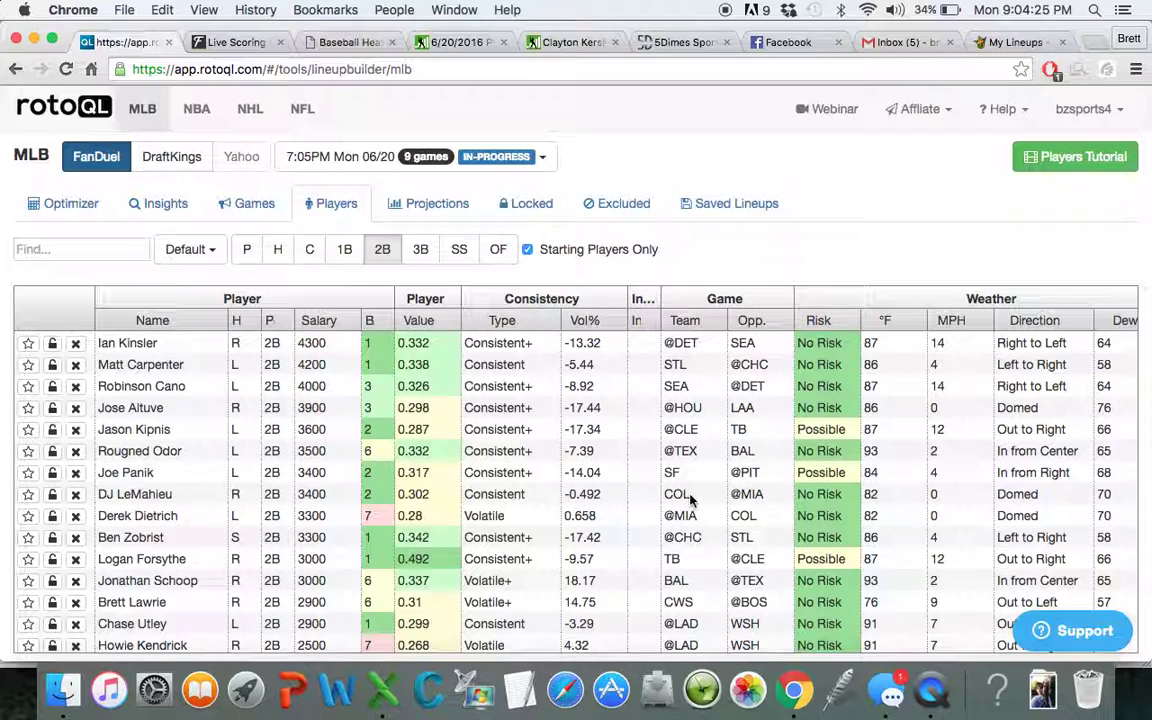
{"action": "scroll", "coordinate": [812, 517], "scroll_direction": "right", "scroll_amount": 10}
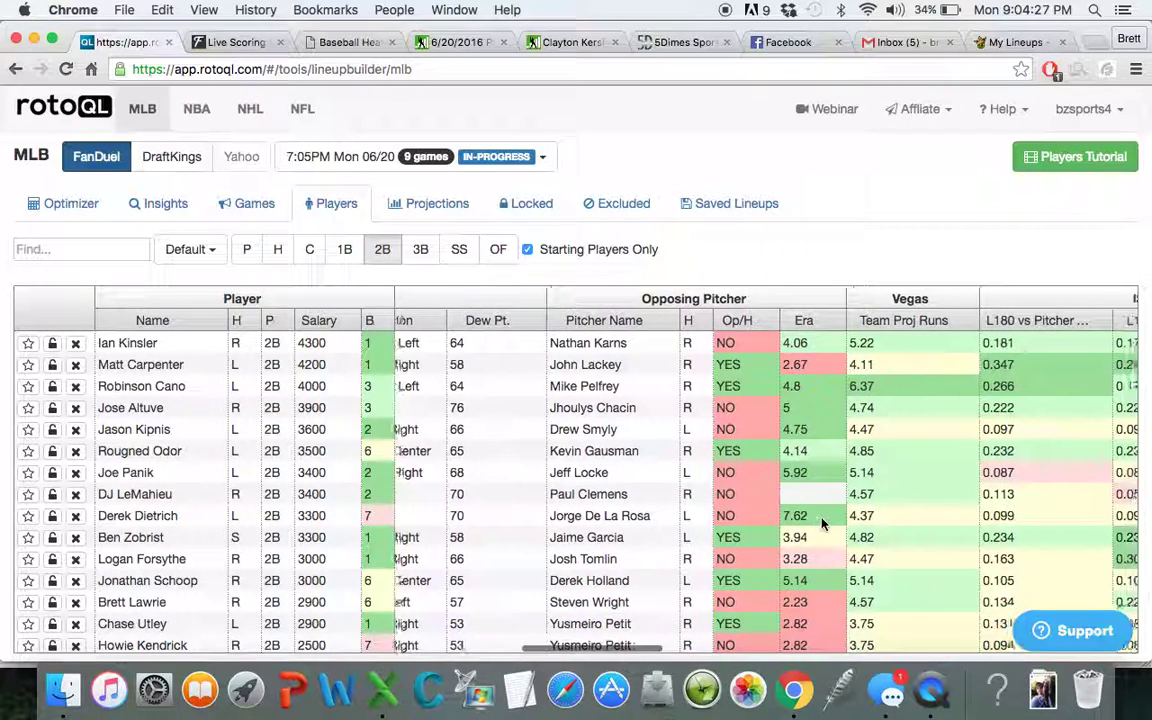
{"action": "scroll", "coordinate": [822, 524], "scroll_direction": "right", "scroll_amount": 15}
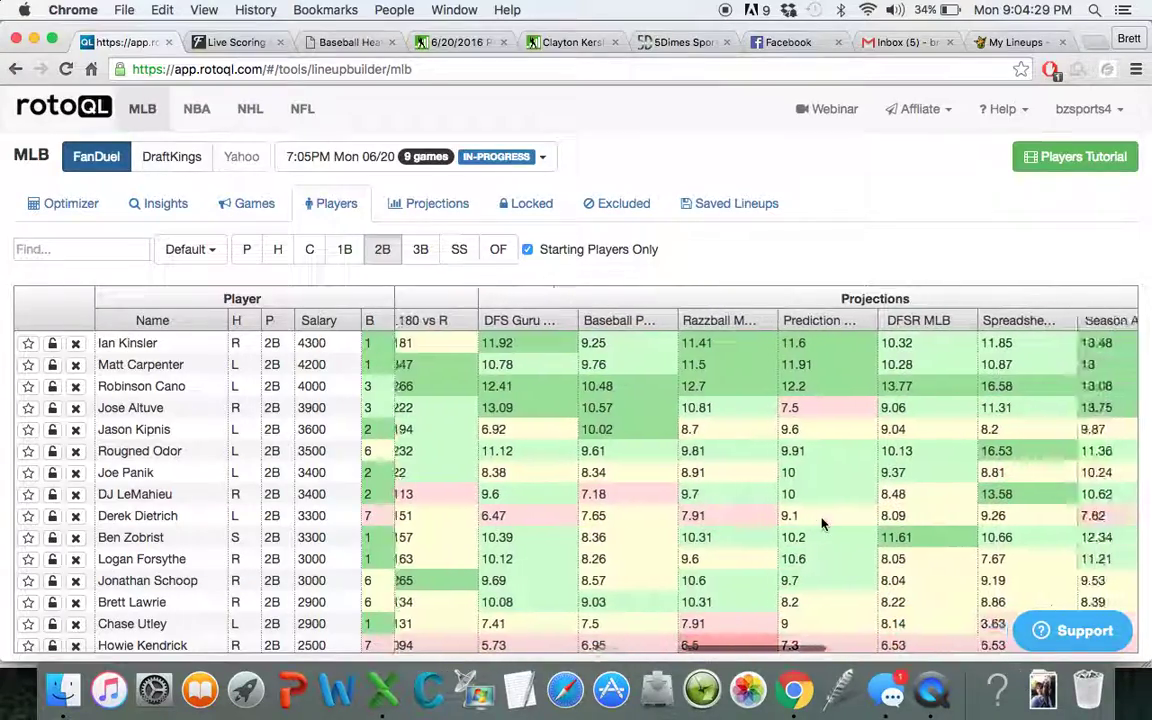
{"action": "scroll", "coordinate": [822, 524], "scroll_direction": "right", "scroll_amount": 15}
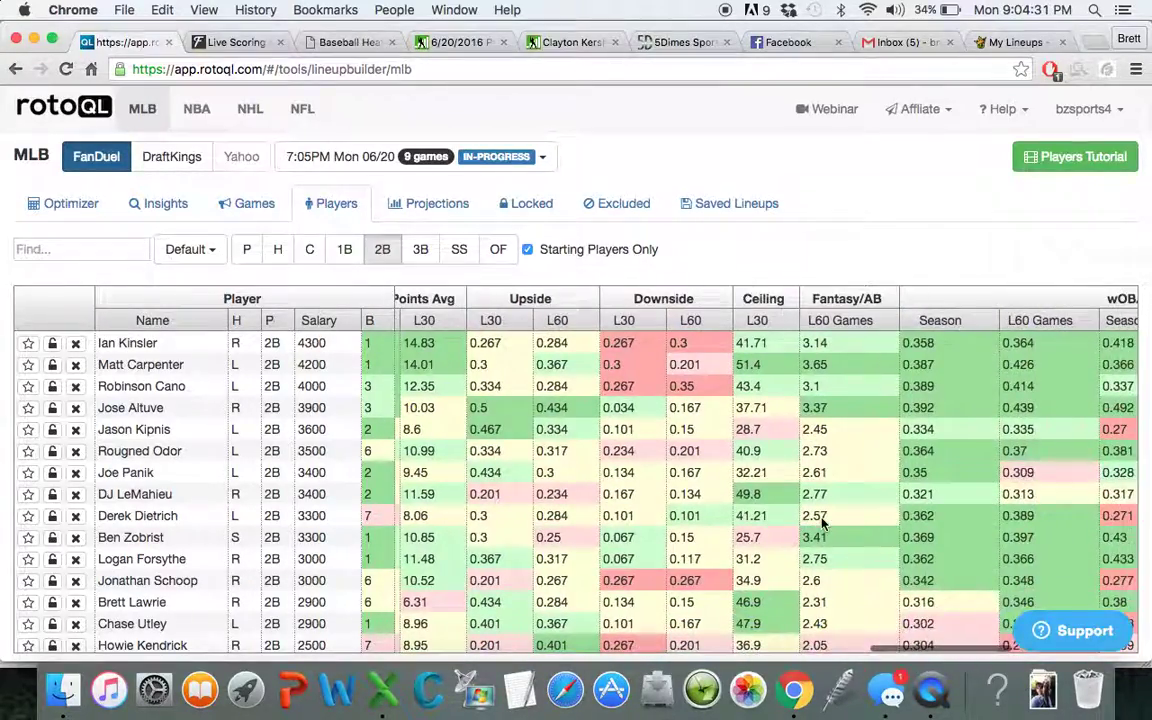
{"action": "scroll", "coordinate": [822, 524], "scroll_direction": "right", "scroll_amount": 10}
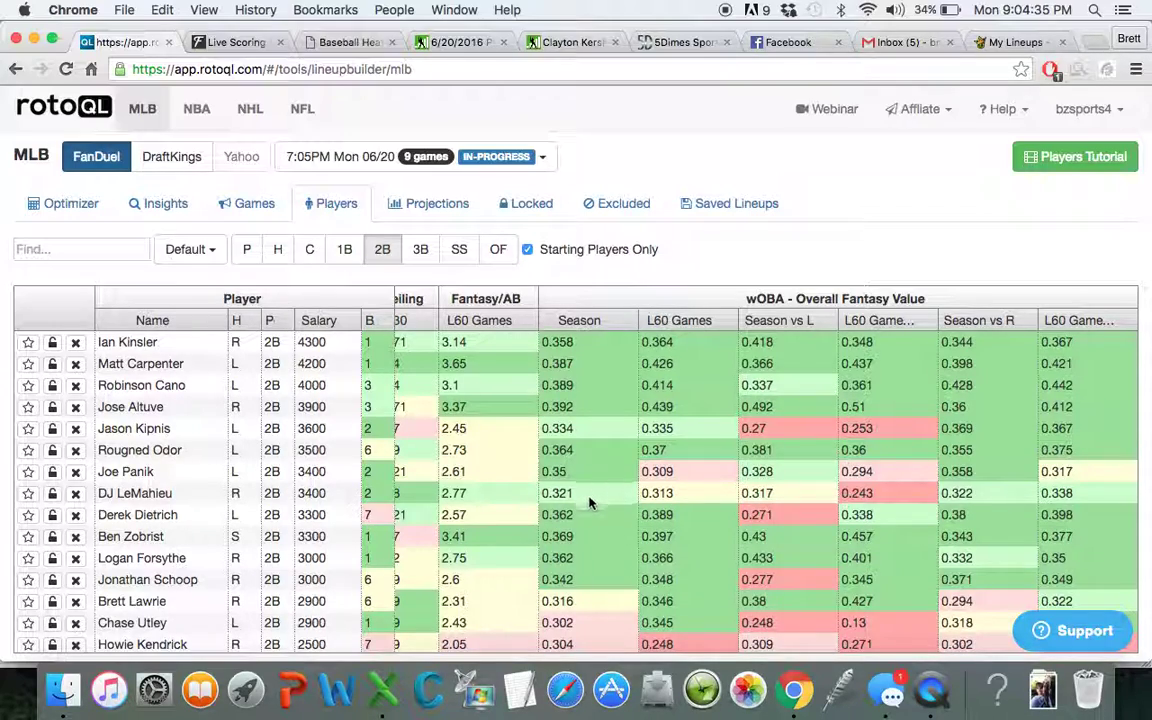
{"action": "scroll", "coordinate": [605, 518], "scroll_direction": "down", "scroll_amount": 3}
{"action": "scroll", "coordinate": [590, 508], "scroll_direction": "up", "scroll_amount": 3}
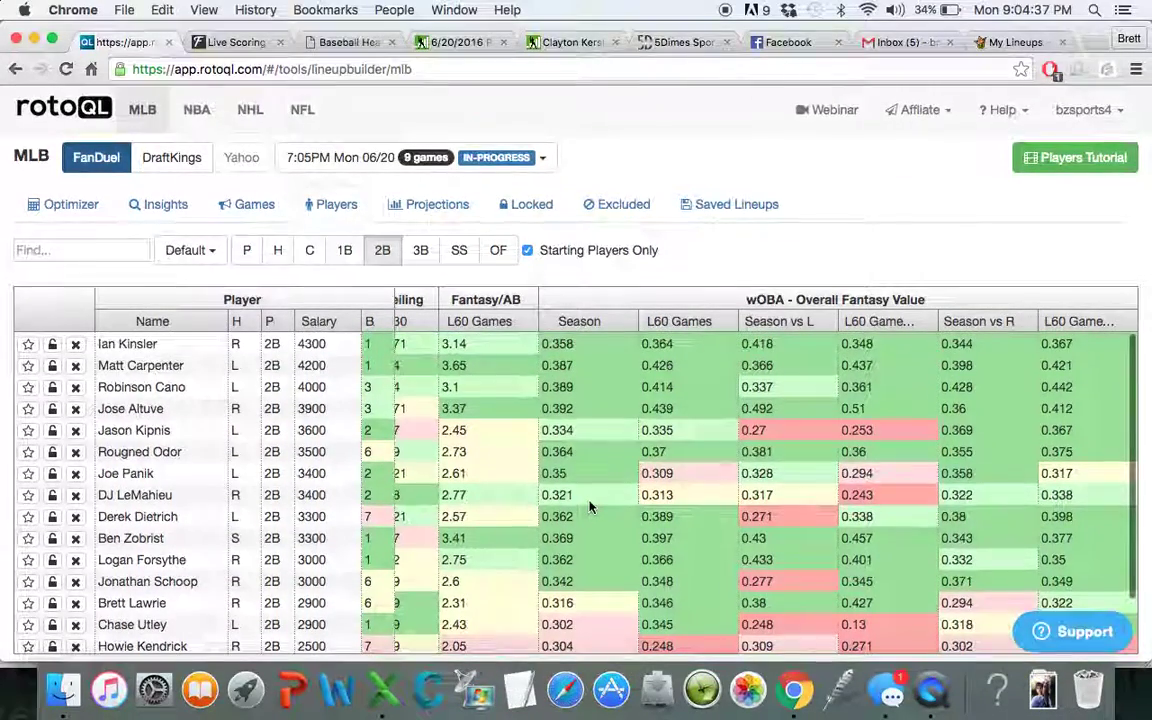
{"action": "scroll", "coordinate": [590, 508], "scroll_direction": "right", "scroll_amount": 3}
{"action": "scroll", "coordinate": [590, 508], "scroll_direction": "right", "scroll_amount": 1}
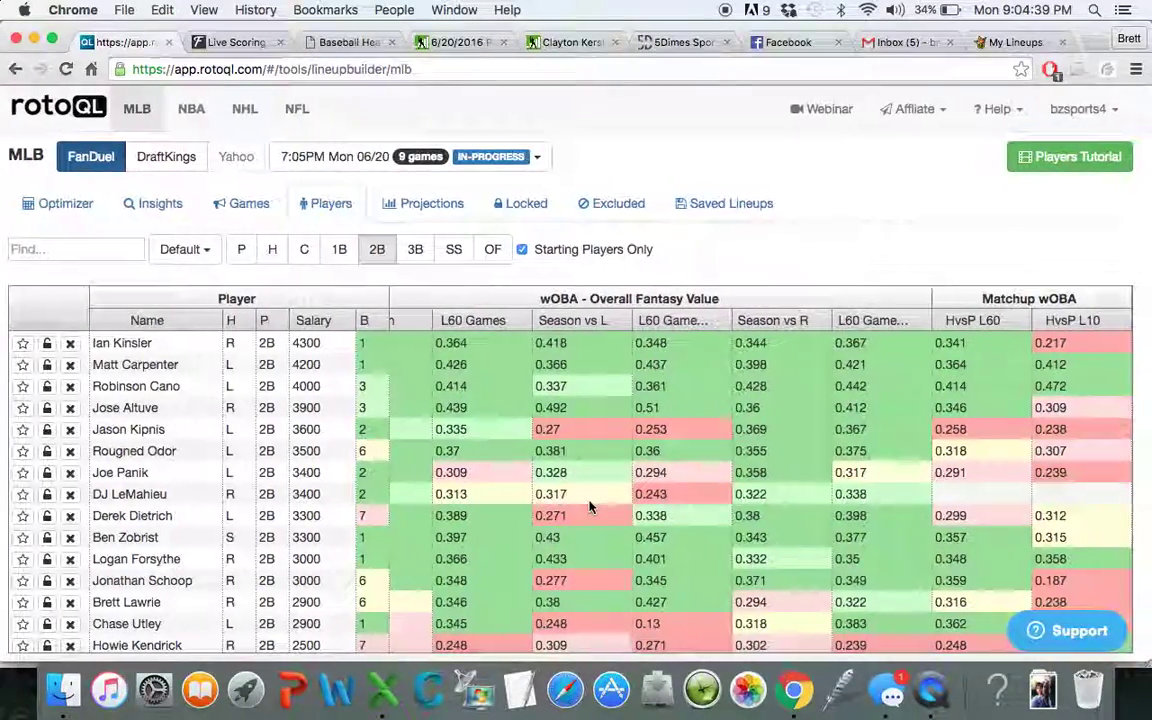
{"action": "scroll", "coordinate": [497, 502], "scroll_direction": "left", "scroll_amount": 10}
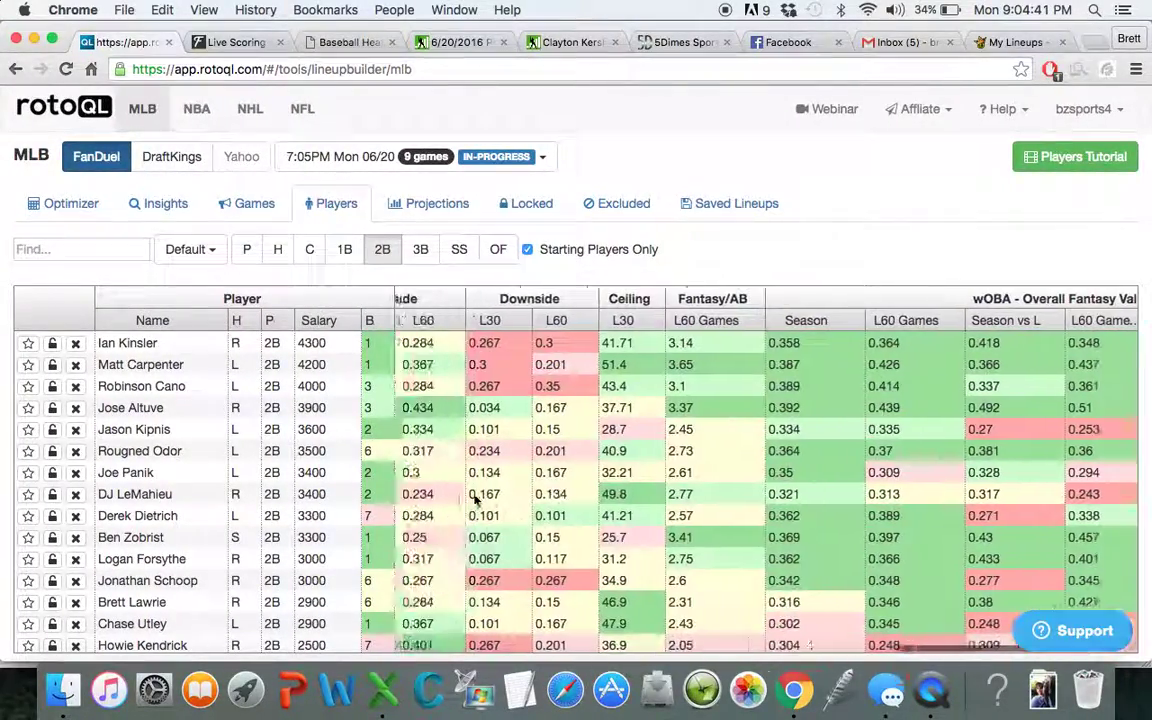
- Filter the second basemen to batting order positions less than 5 and lock Robinson Cano
{"action": "left_click", "coordinate": [380, 322]}
{"action": "left_click", "coordinate": [410, 341]}
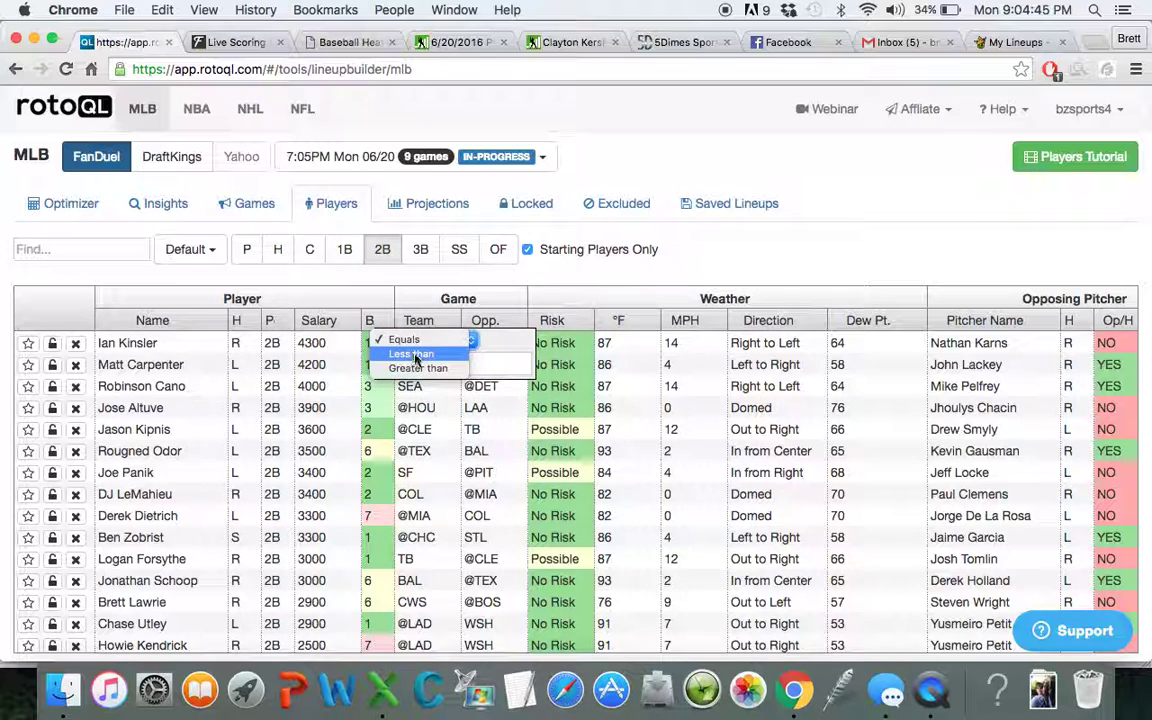
{"action": "left_click", "coordinate": [404, 340]}
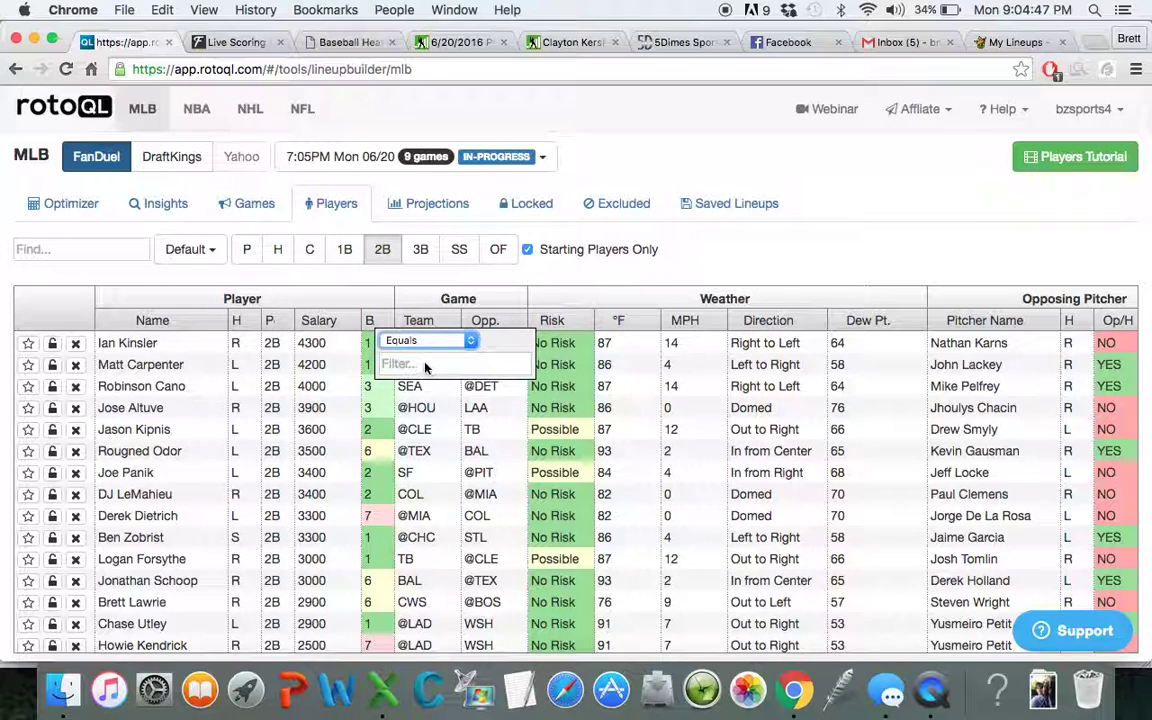
{"action": "key", "text": "Down"}
{"action": "left_click", "coordinate": [423, 365]}
{"action": "type", "text": "5"}
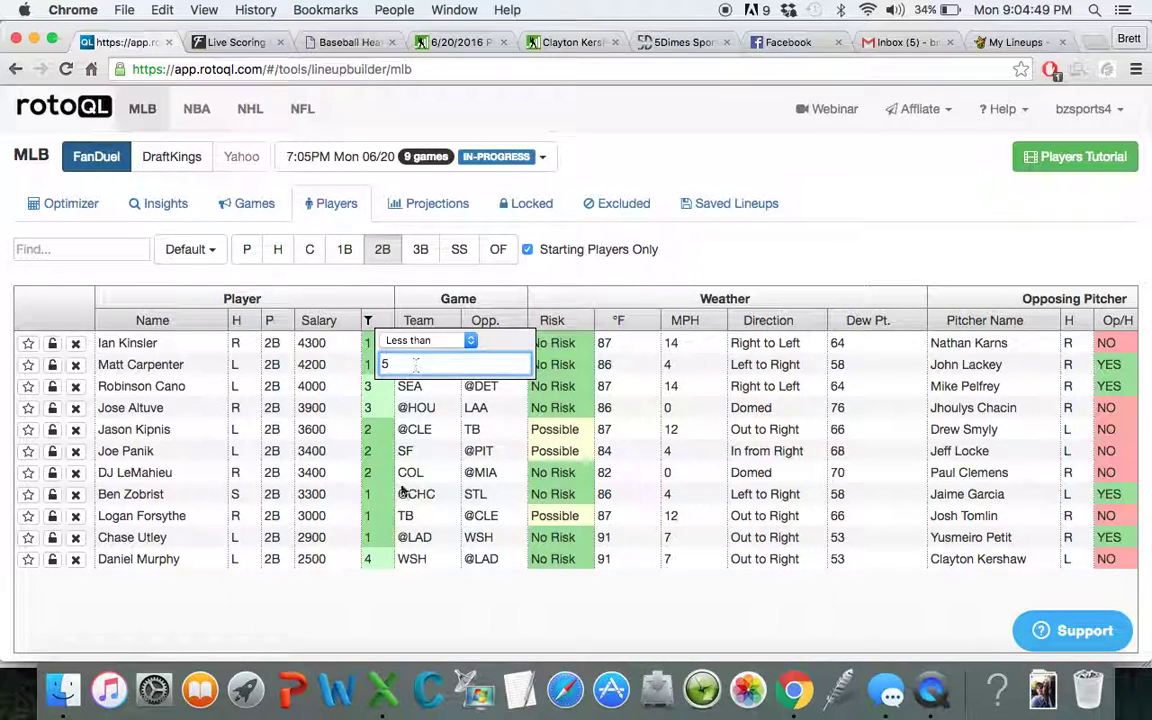
{"action": "left_click", "coordinate": [397, 602]}
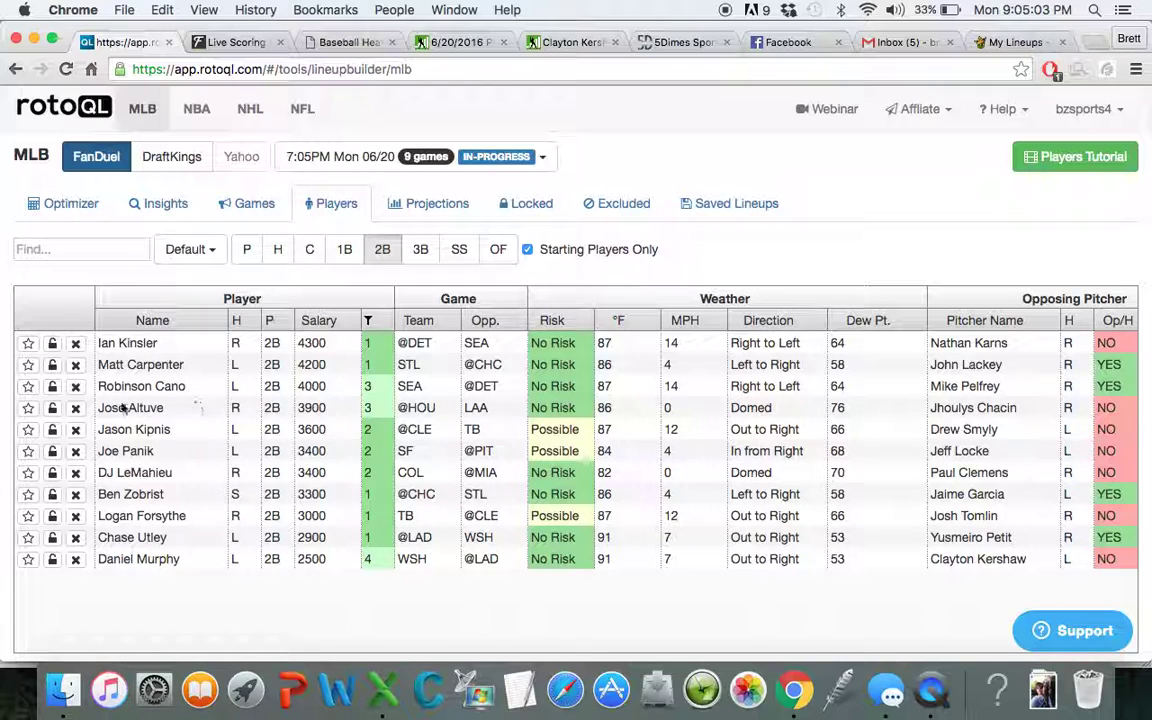
{"action": "left_click", "coordinate": [52, 386]}
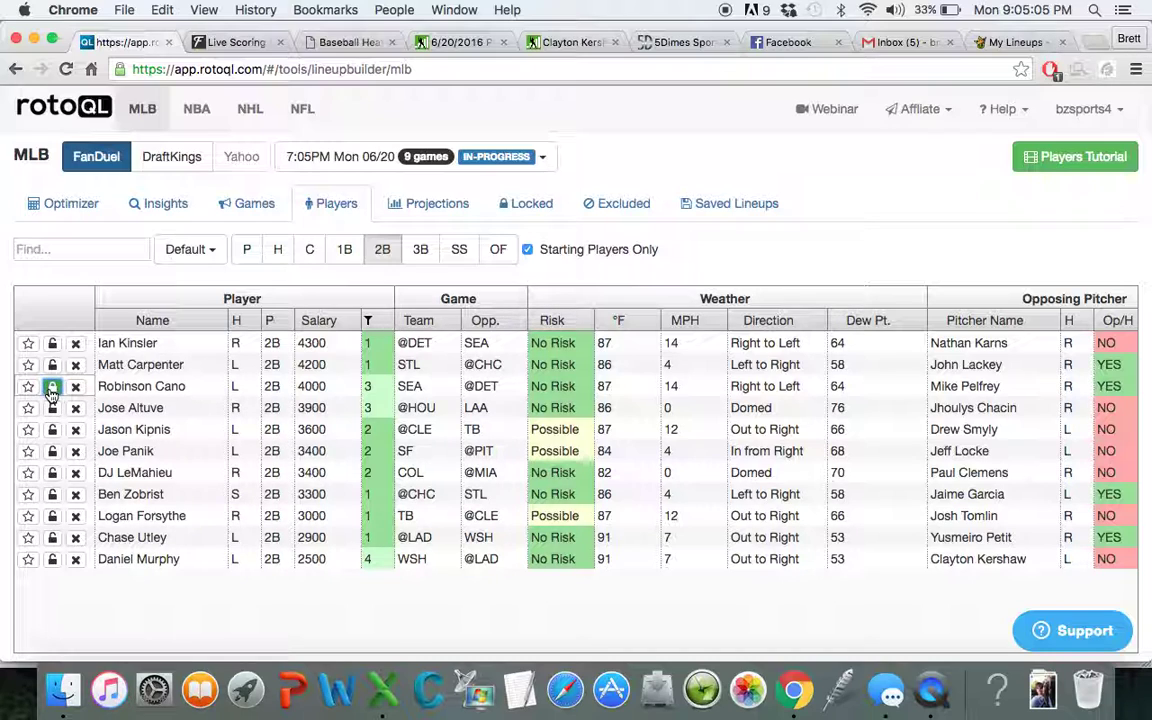
- Return to the optimizer and review the first lineup's players, salaries and projections with Robinson Cano locked at second base
{"action": "left_click", "coordinate": [80, 207]}
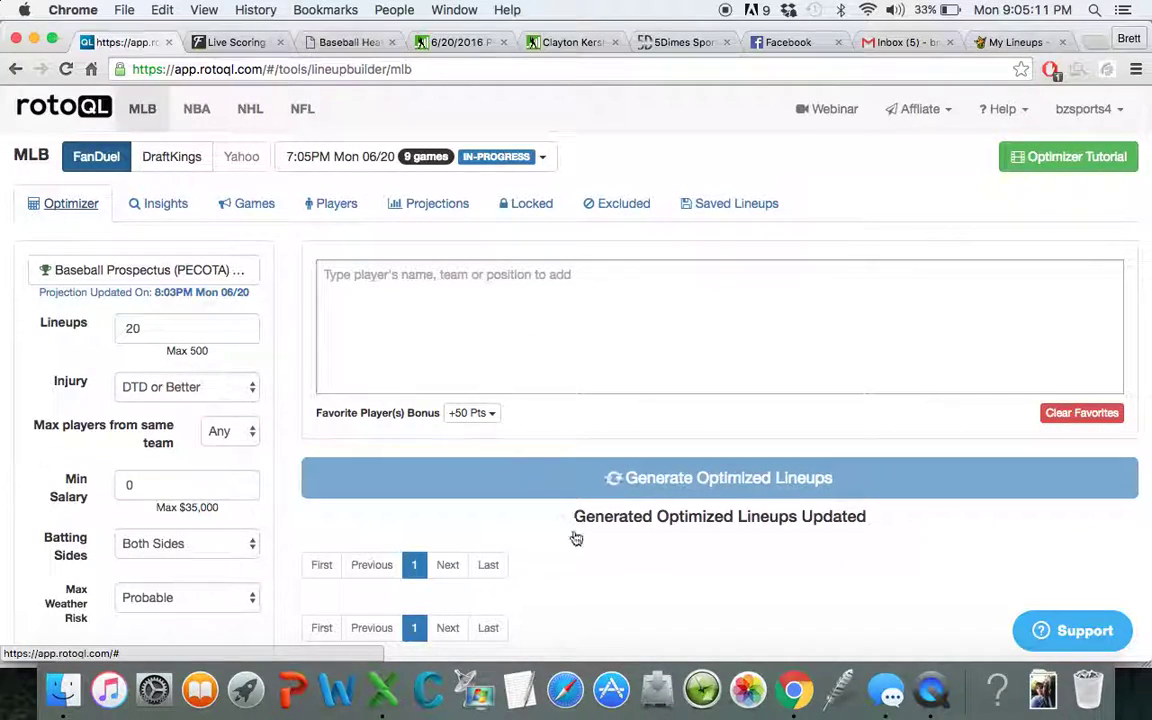
{"action": "scroll", "coordinate": [580, 543], "scroll_direction": "down", "scroll_amount": 8}
{"action": "scroll", "coordinate": [580, 543], "scroll_direction": "down", "scroll_amount": 3}
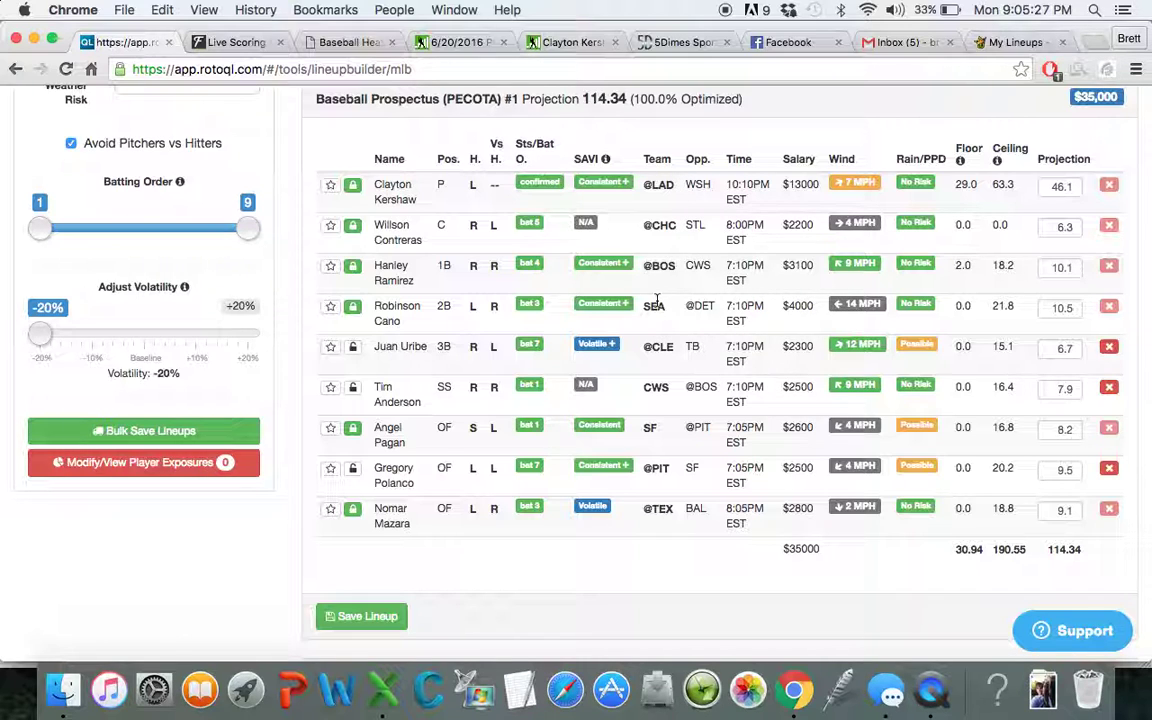
{"action": "scroll", "coordinate": [656, 300], "scroll_direction": "up", "scroll_amount": 5}
{"action": "scroll", "coordinate": [656, 300], "scroll_direction": "down", "scroll_amount": 2}
{"action": "scroll", "coordinate": [656, 300], "scroll_direction": "up", "scroll_amount": 5}
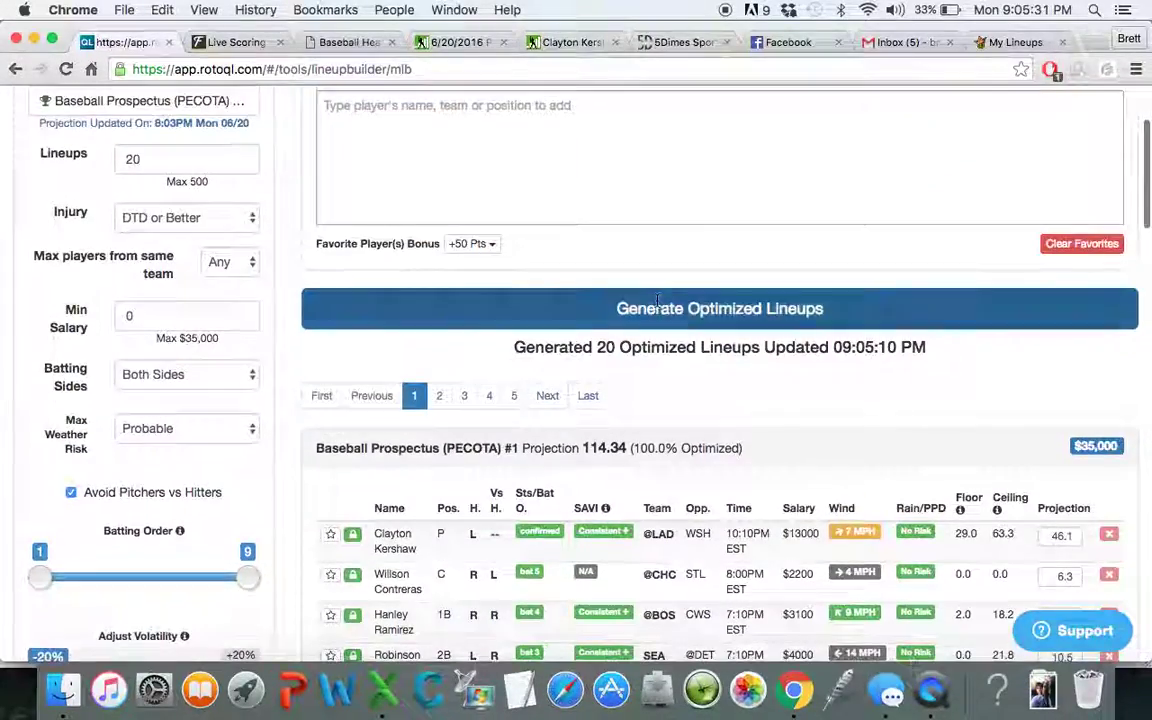
{"action": "scroll", "coordinate": [656, 300], "scroll_direction": "up", "scroll_amount": 4}
- Show only the shortstops in the player statistics table and filter them to batting order positions less than 5
{"action": "left_click", "coordinate": [314, 208]}
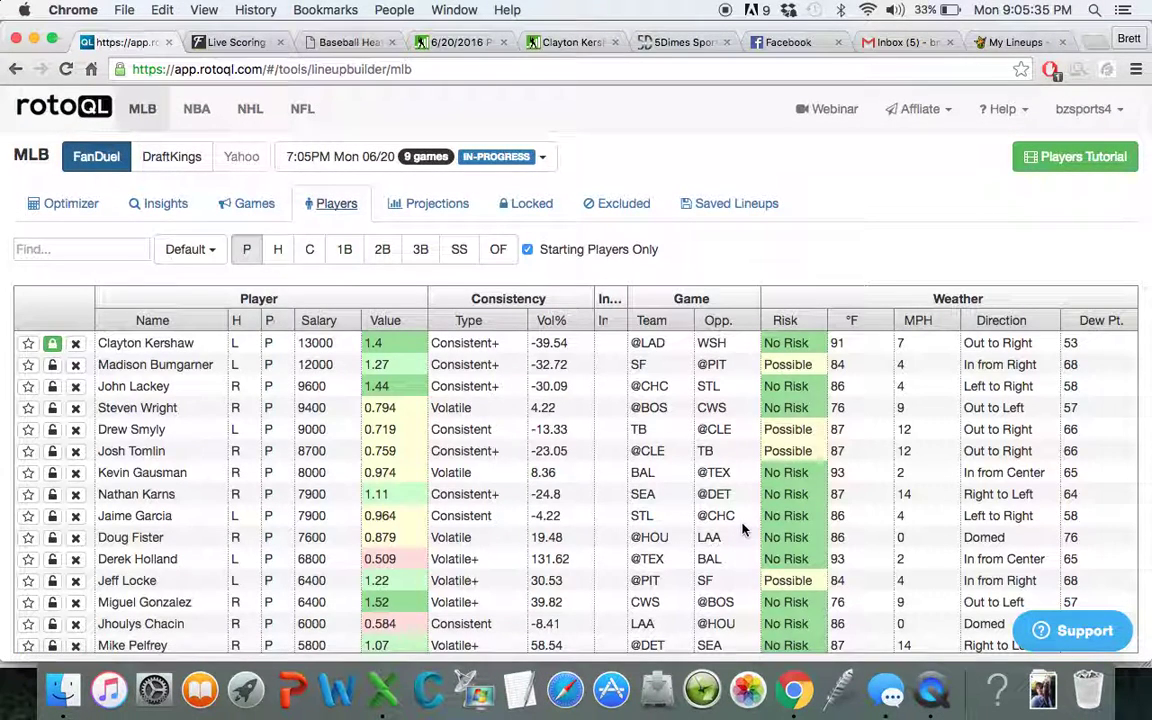
{"action": "left_click", "coordinate": [459, 249]}
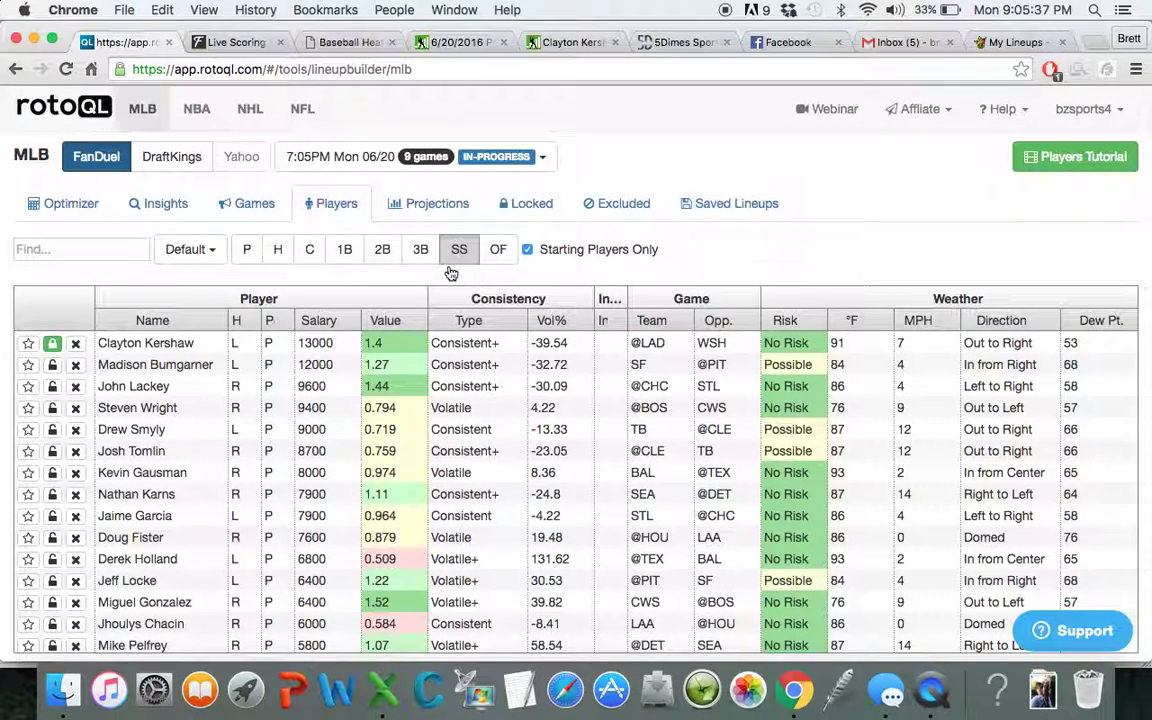
{"action": "left_click", "coordinate": [382, 320]}
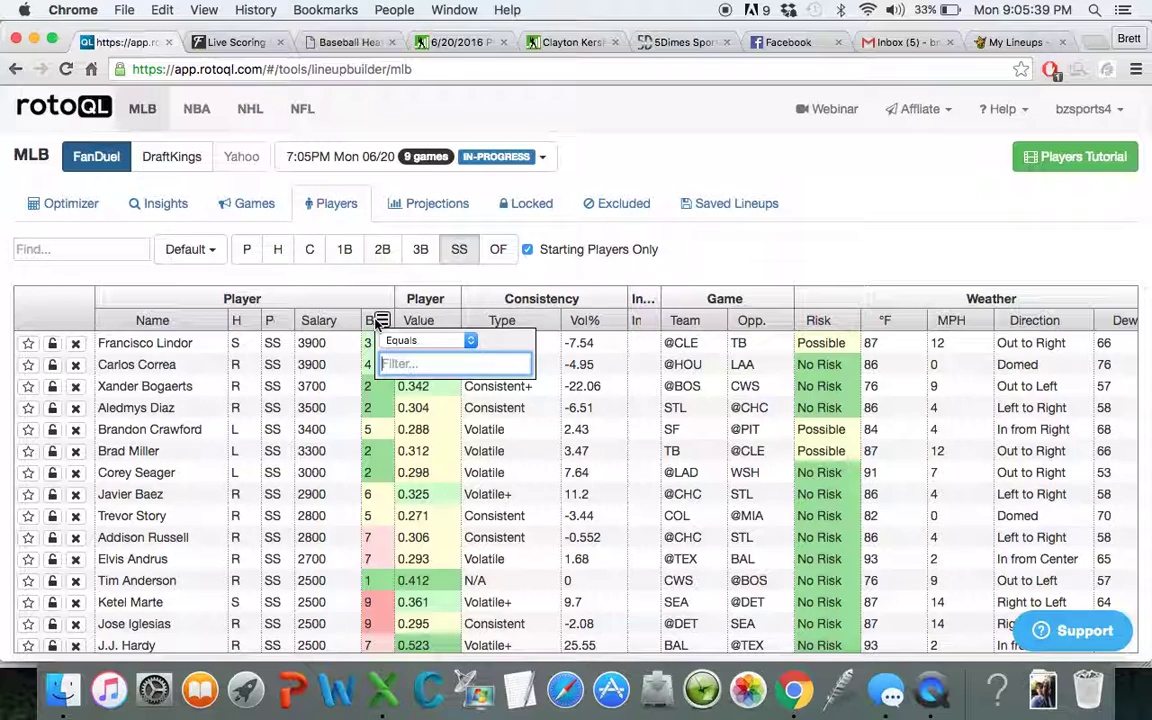
{"action": "left_click", "coordinate": [418, 340]}
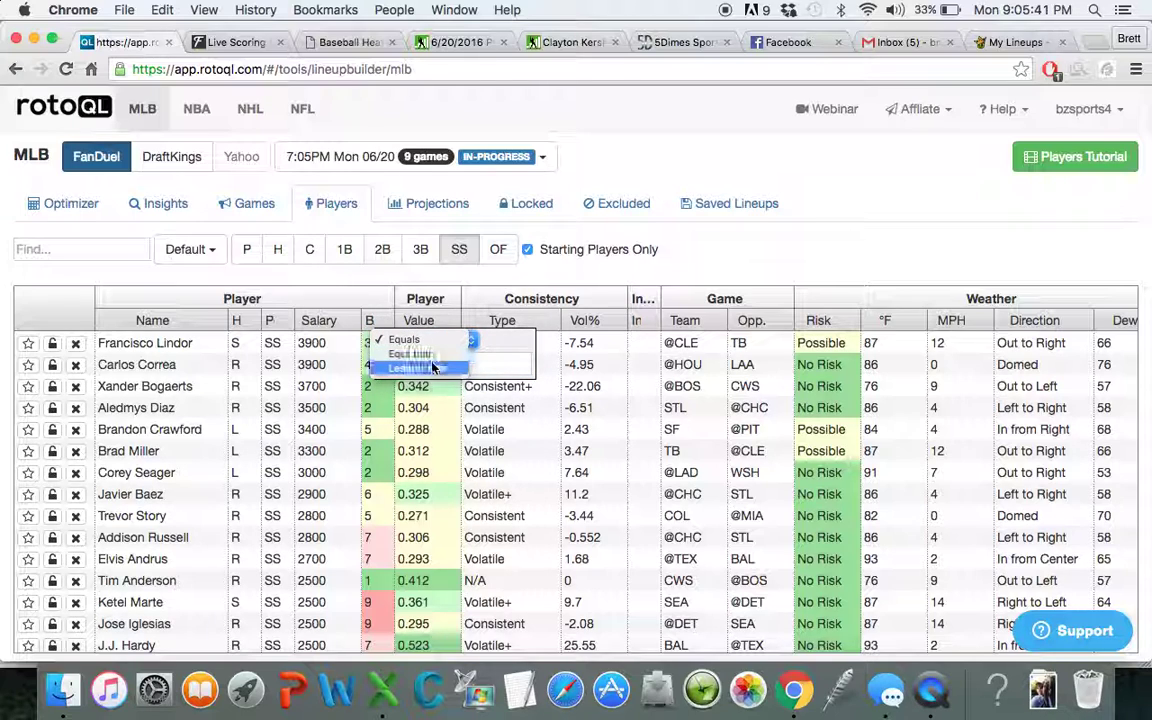
{"action": "left_click", "coordinate": [412, 354]}
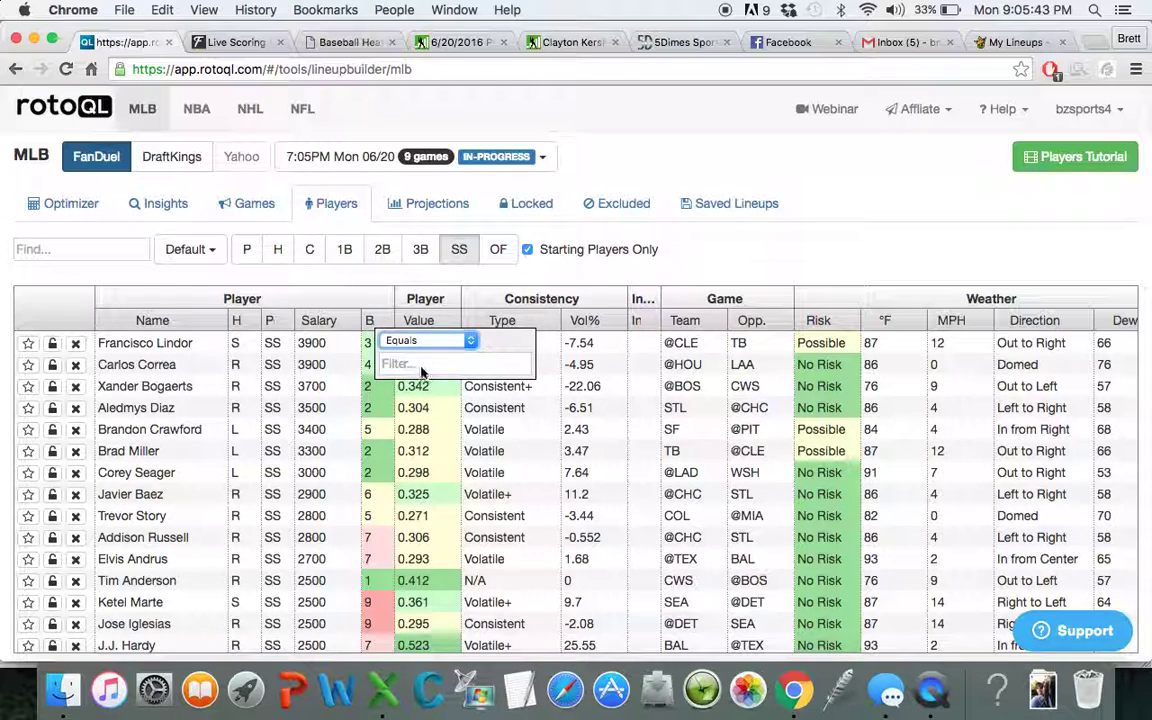
{"action": "type", "text": "5"}
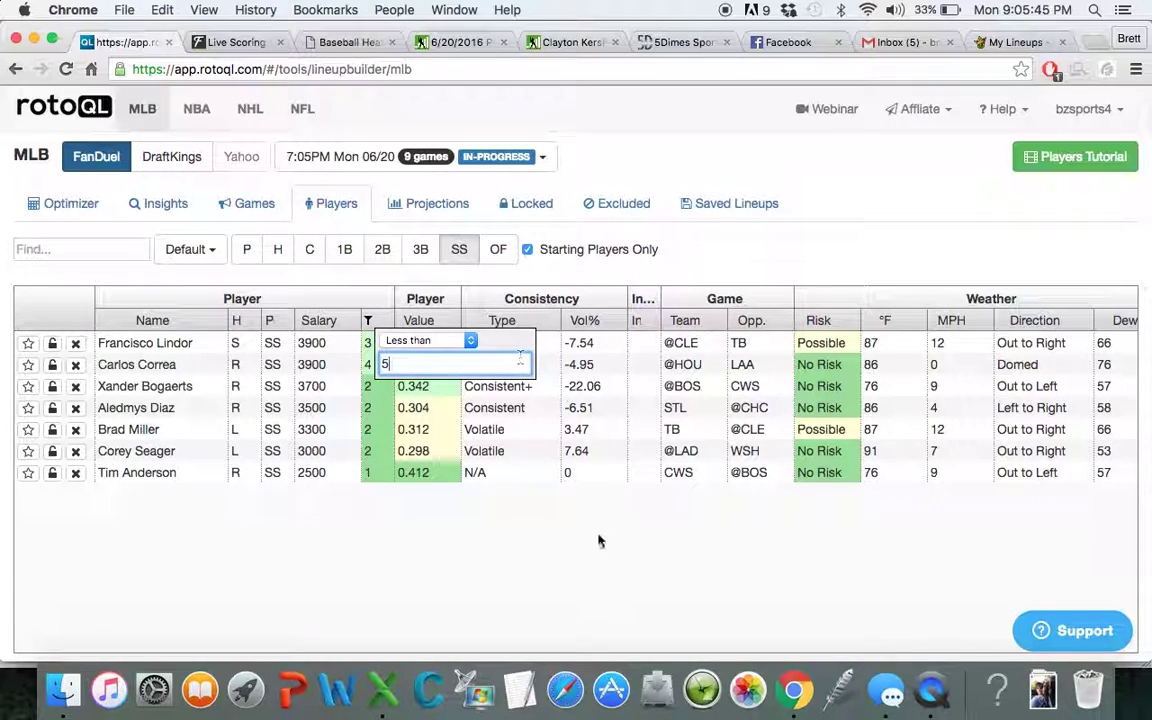
{"action": "left_click", "coordinate": [595, 577]}
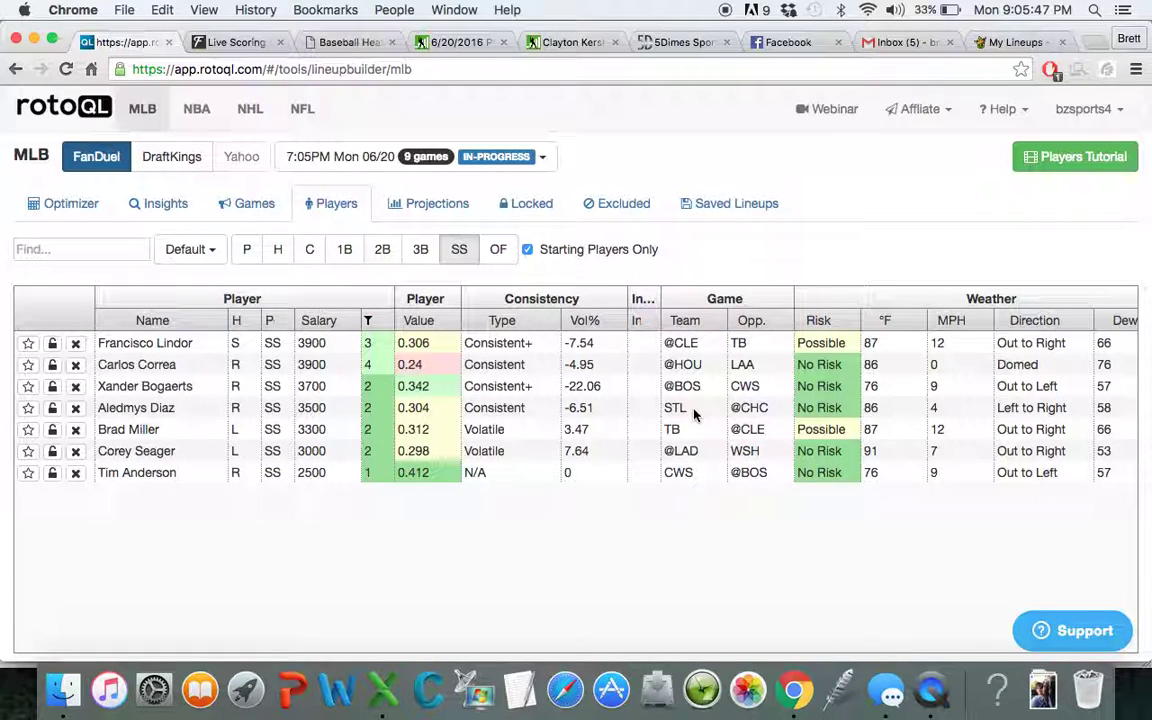
- Further filter the shortstops to salaries less than 3000
{"action": "left_click", "coordinate": [367, 320]}
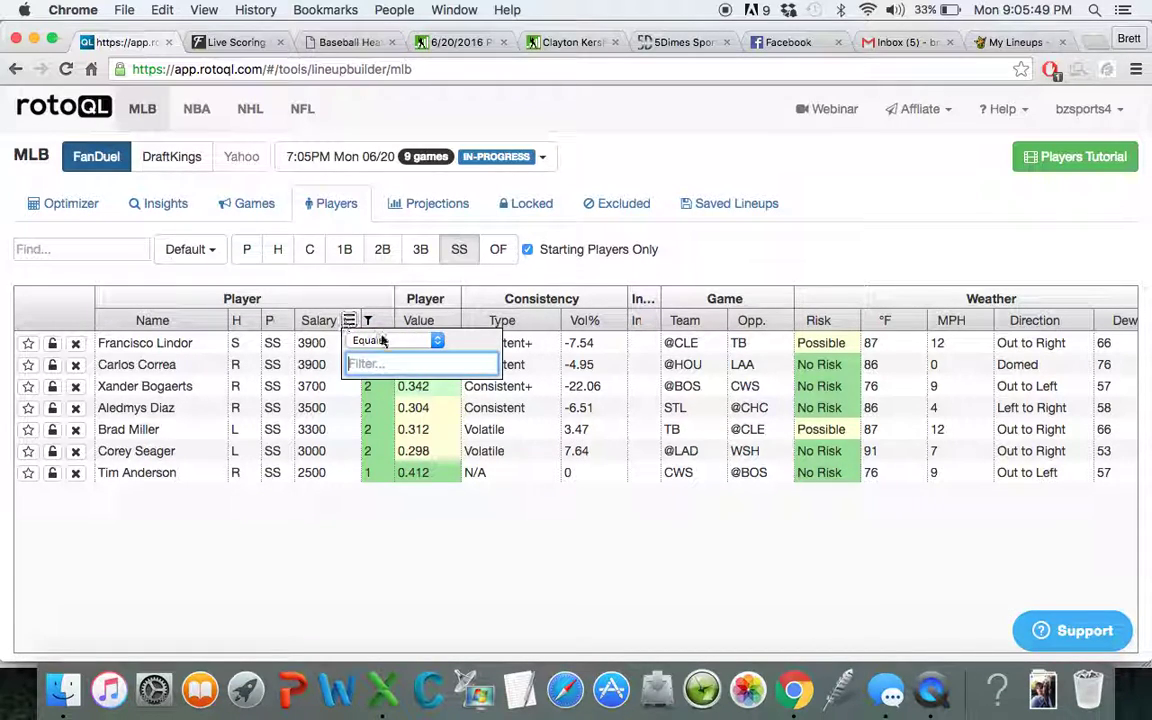
{"action": "left_click", "coordinate": [383, 341]}
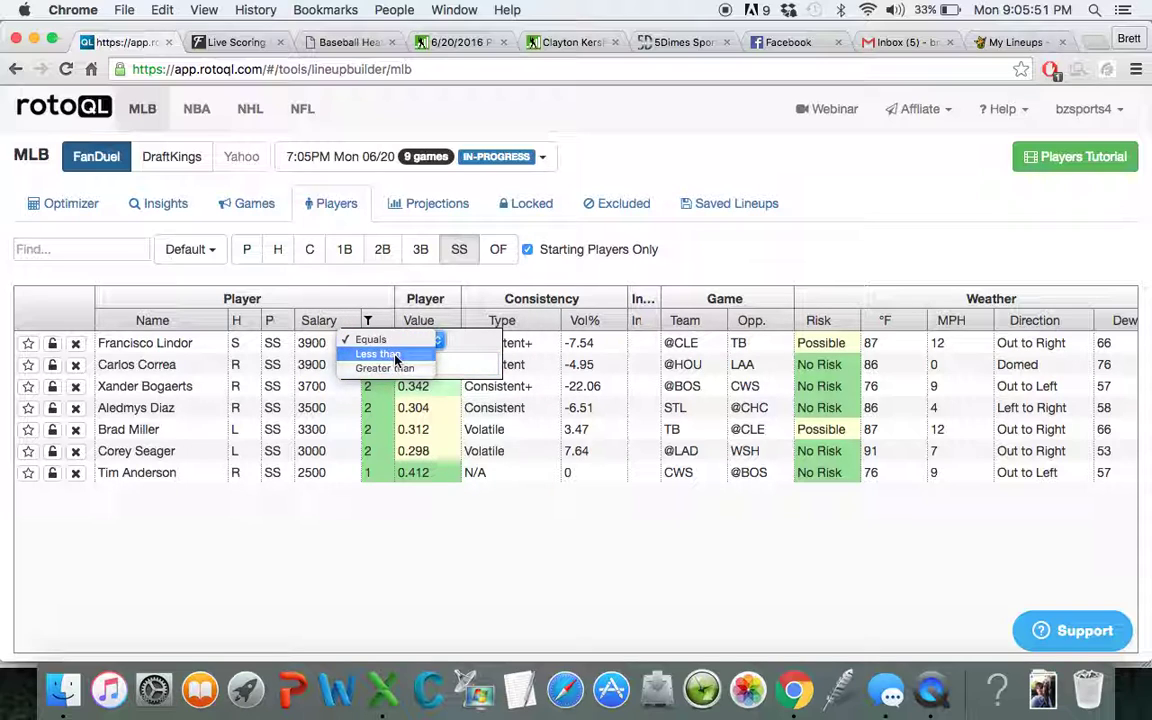
{"action": "left_click", "coordinate": [380, 354]}
{"action": "type", "text": "300"}
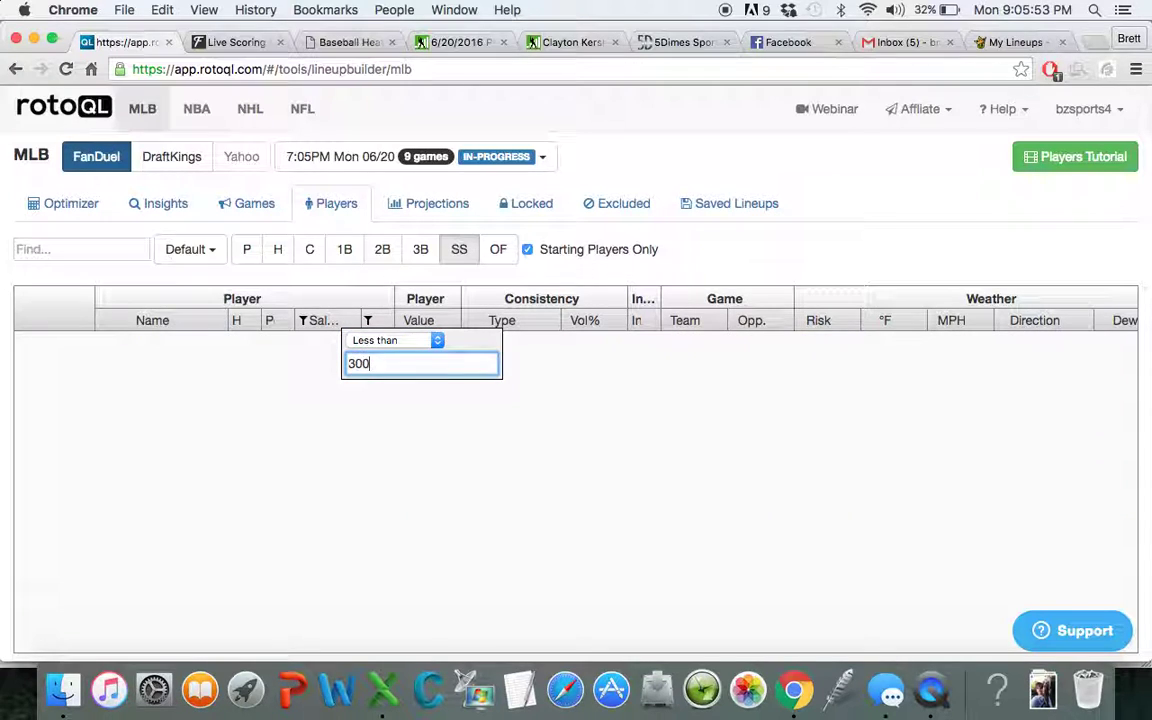
{"action": "type", "text": "0"}
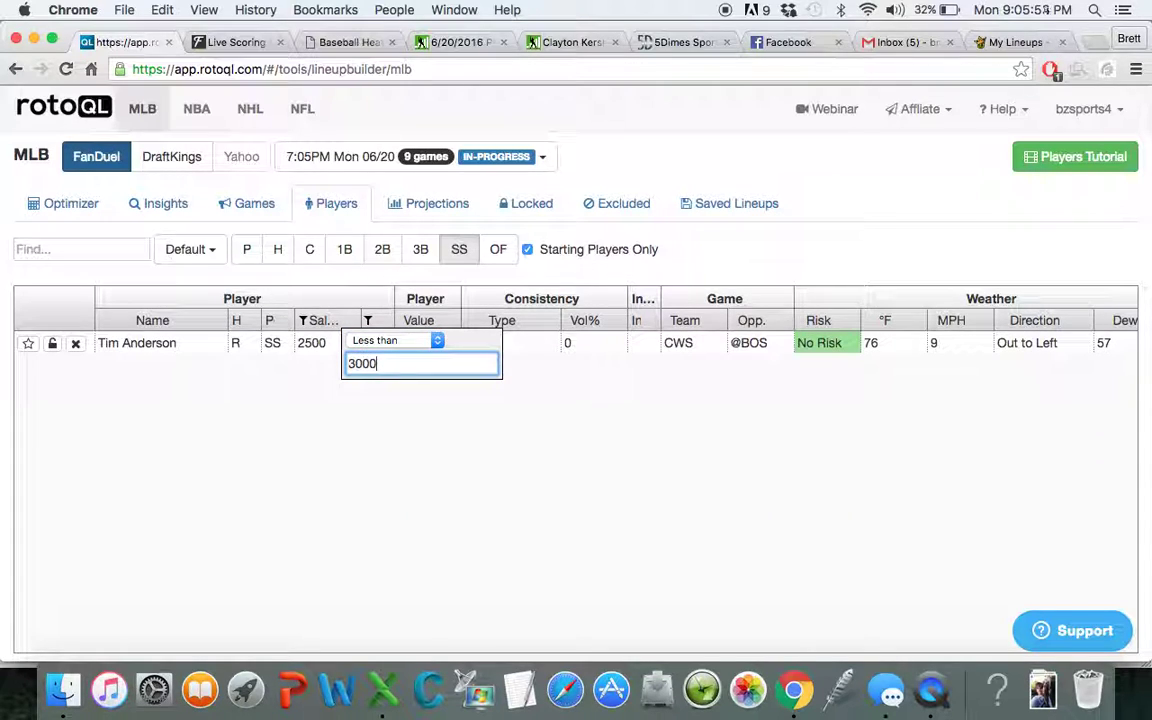
- Widen the shortstops' batting order filter to positions less than 6
{"action": "left_click", "coordinate": [354, 429]}
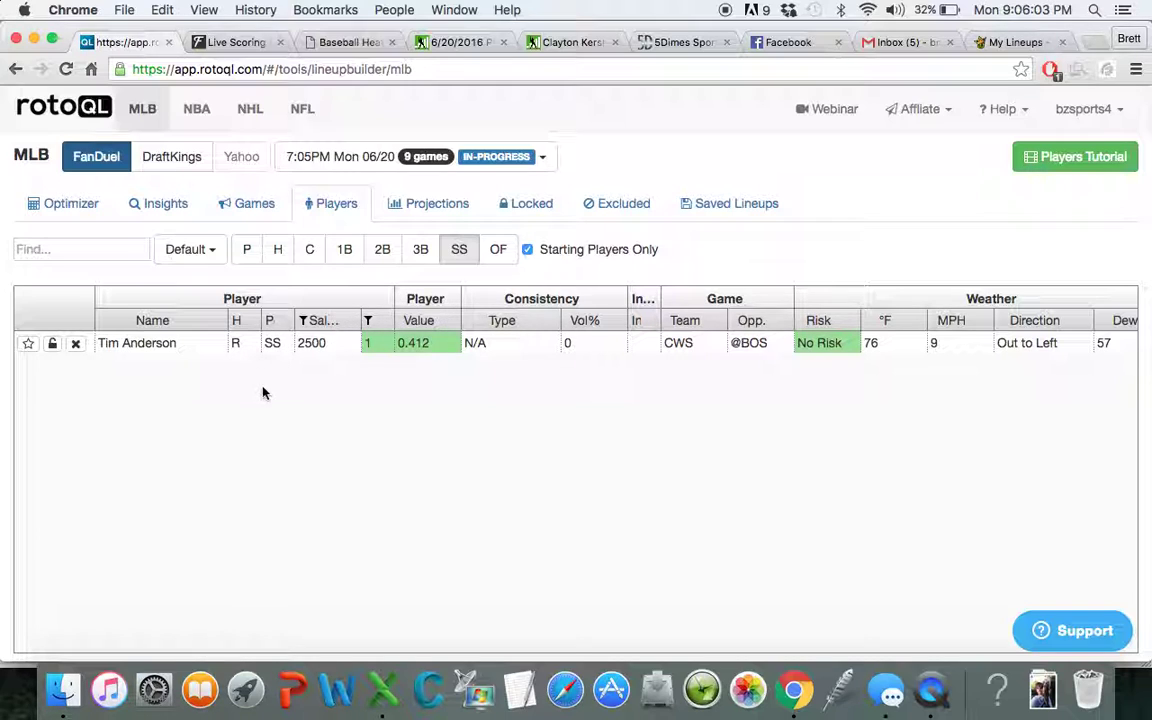
{"action": "left_click", "coordinate": [367, 320]}
{"action": "type", "text": "5"}
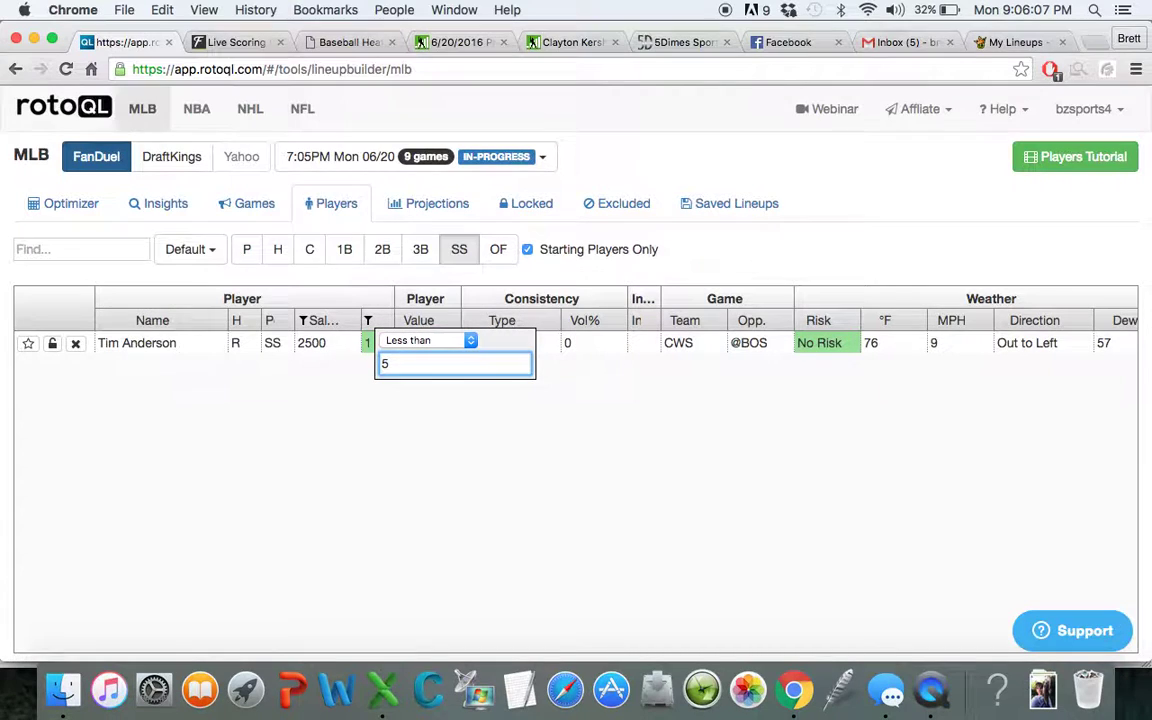
{"action": "key", "text": "BackSpace"}
{"action": "type", "text": "6"}
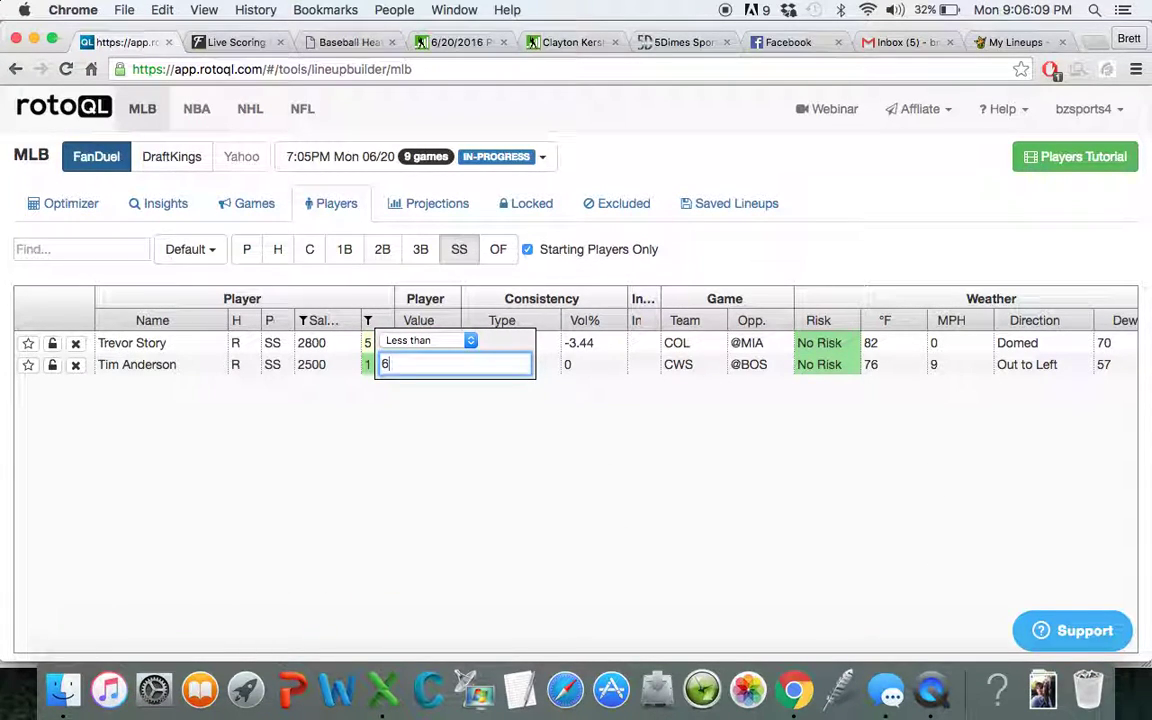
{"action": "left_click", "coordinate": [383, 463]}
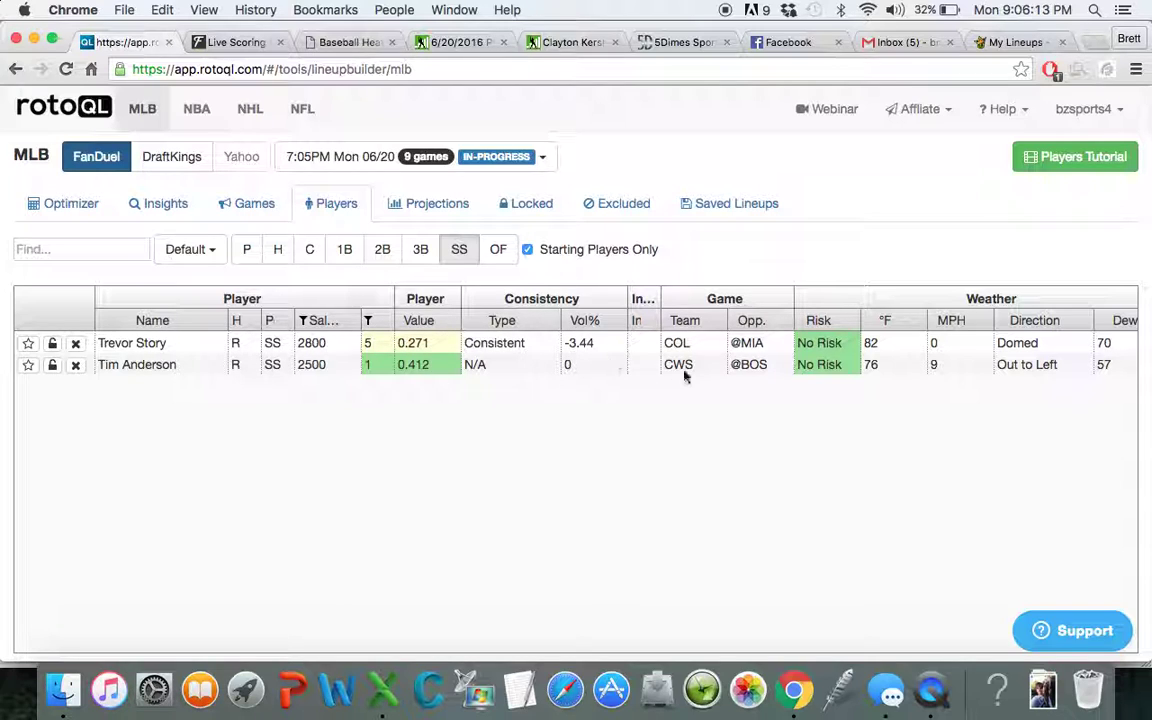
- Compare the weather, opposing pitcher and consistency data of the filtered shortstops and lock Trevor Story
{"action": "scroll", "coordinate": [664, 376], "scroll_direction": "right", "scroll_amount": 5}
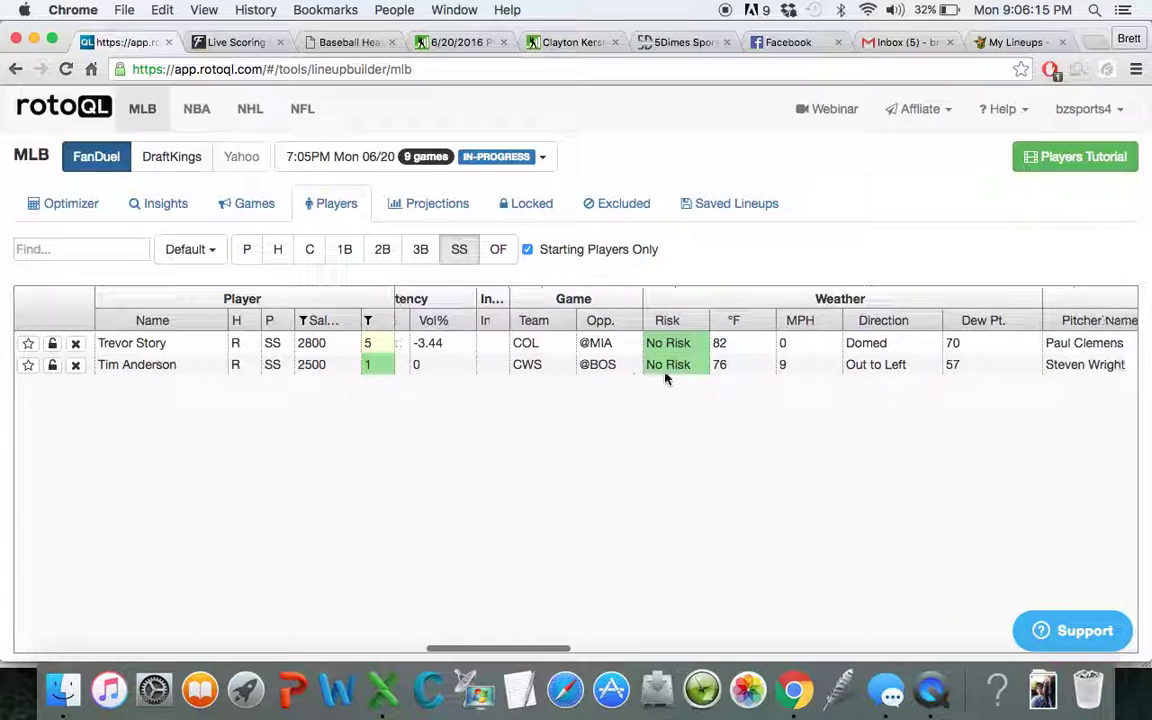
{"action": "scroll", "coordinate": [665, 376], "scroll_direction": "right", "scroll_amount": 5}
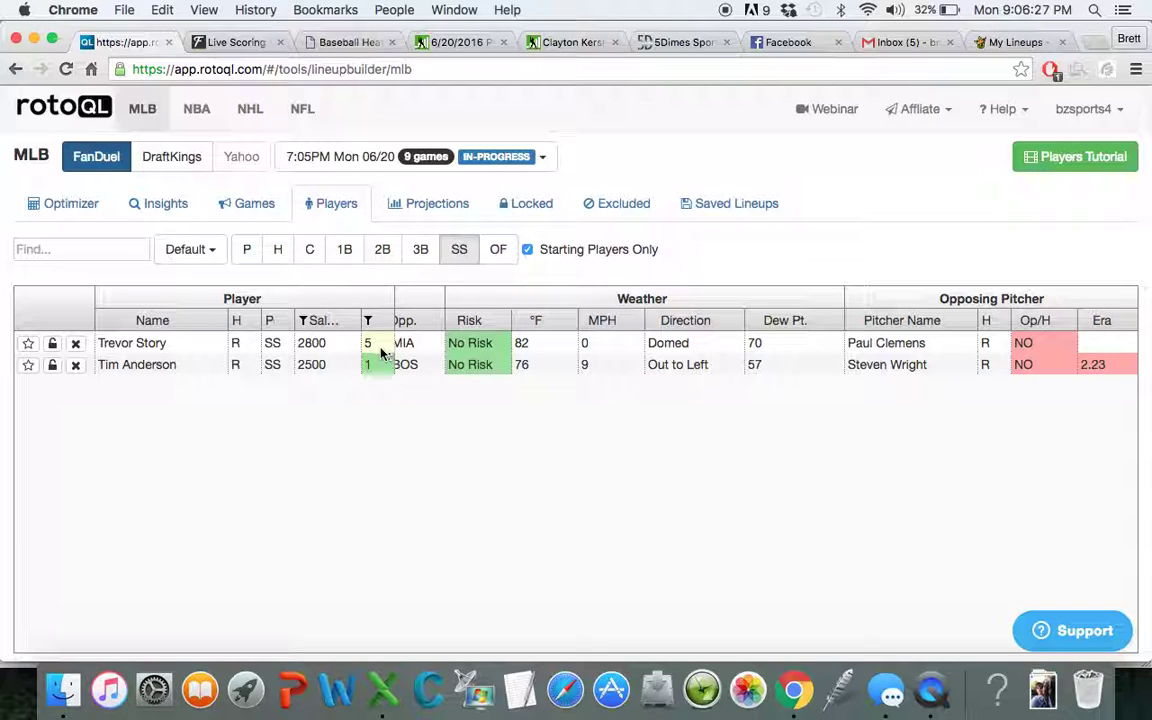
{"action": "scroll", "coordinate": [476, 368], "scroll_direction": "left", "scroll_amount": 3}
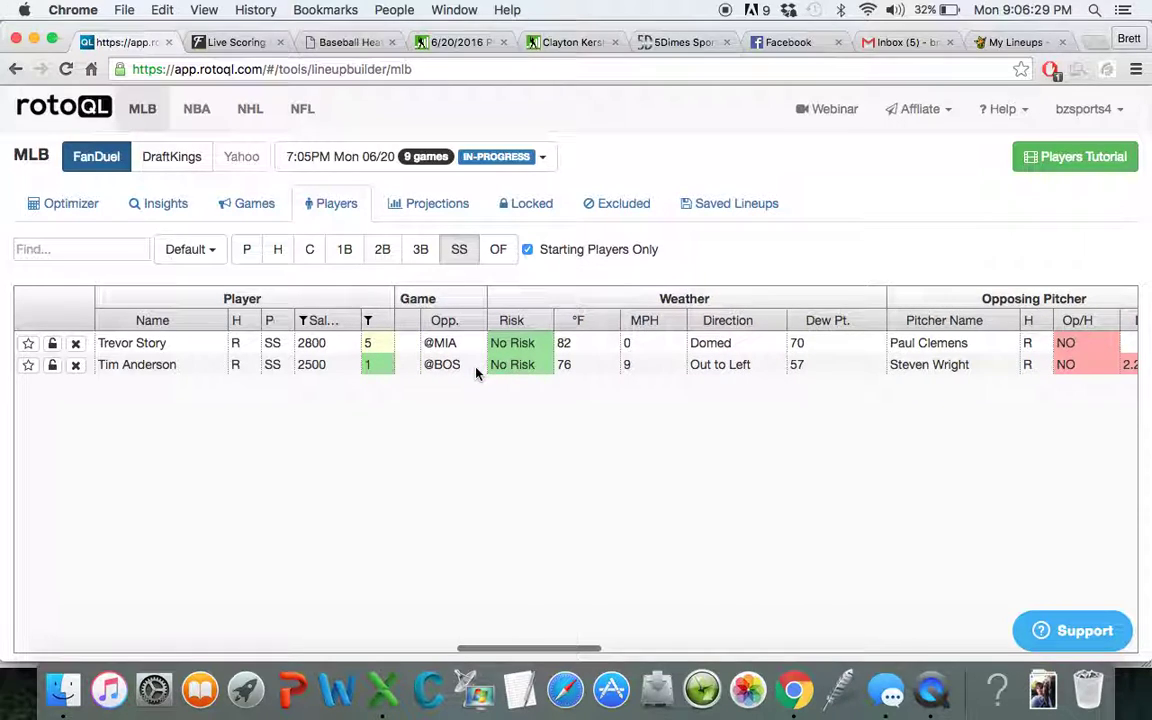
{"action": "scroll", "coordinate": [476, 372], "scroll_direction": "left", "scroll_amount": 2}
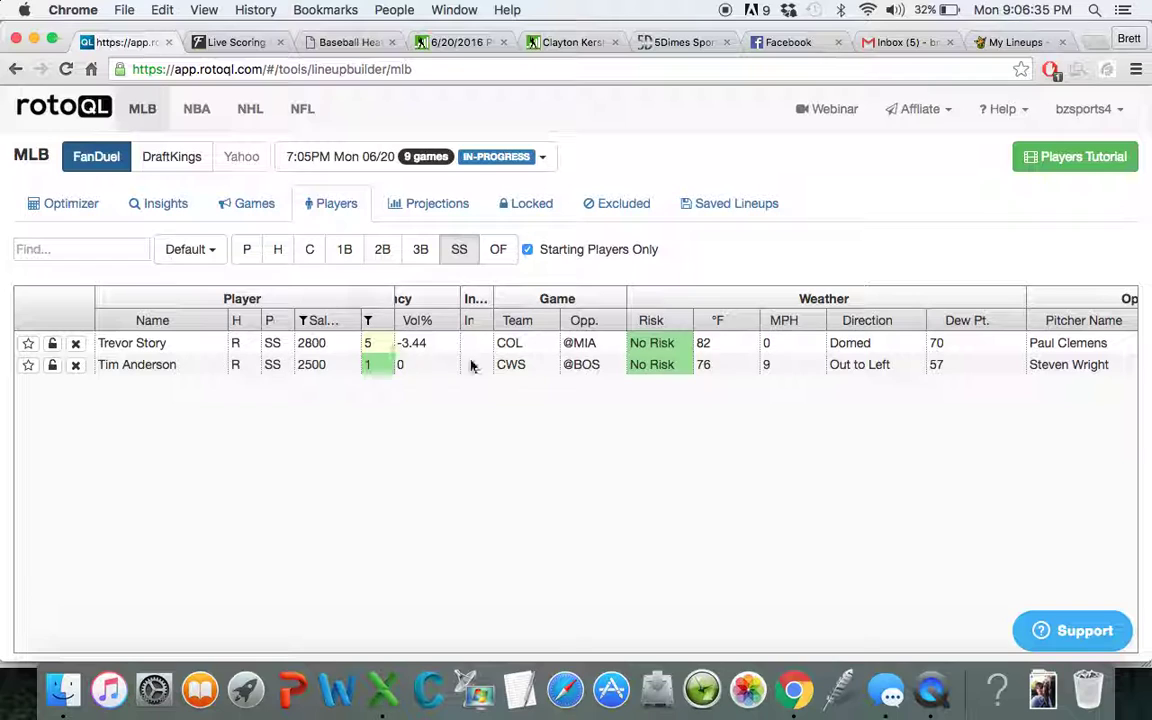
{"action": "scroll", "coordinate": [471, 366], "scroll_direction": "left", "scroll_amount": 3}
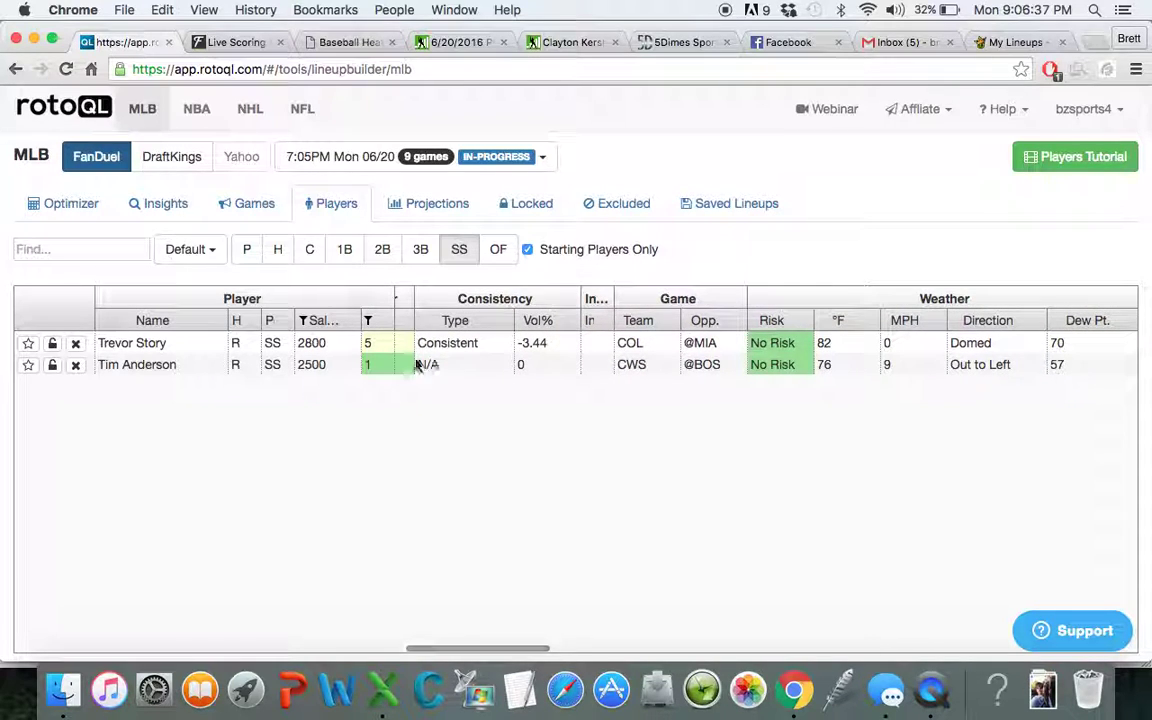
{"action": "scroll", "coordinate": [410, 364], "scroll_direction": "left", "scroll_amount": 2}
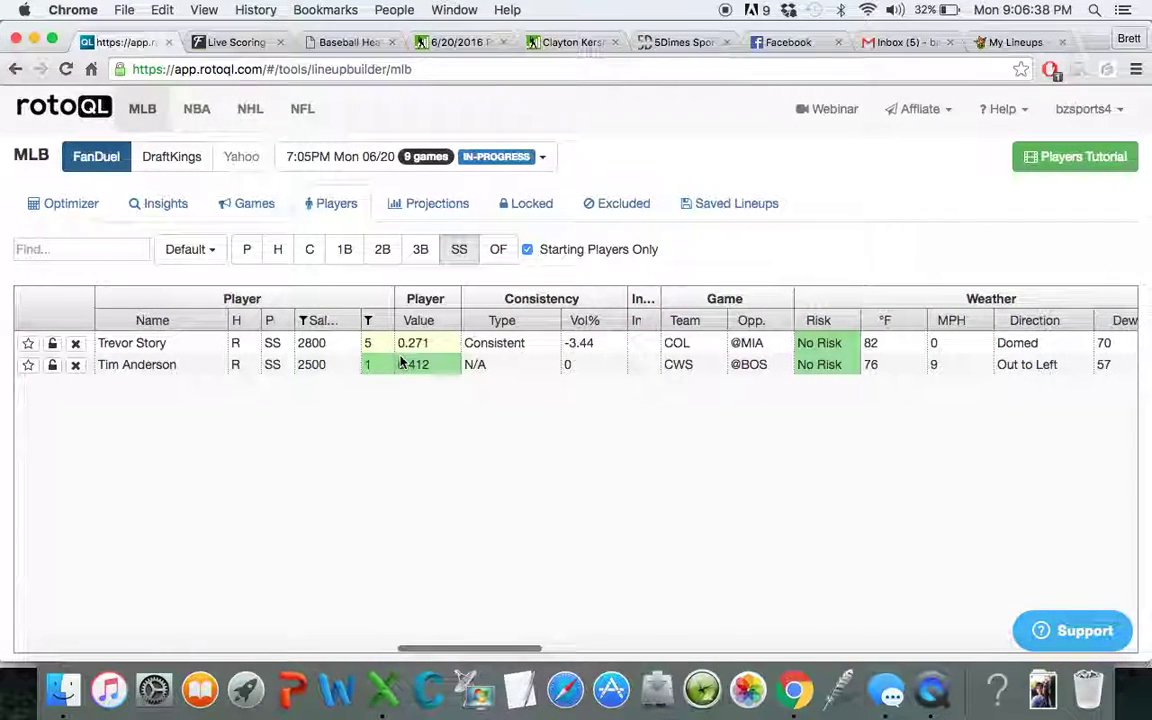
{"action": "left_click", "coordinate": [53, 344]}
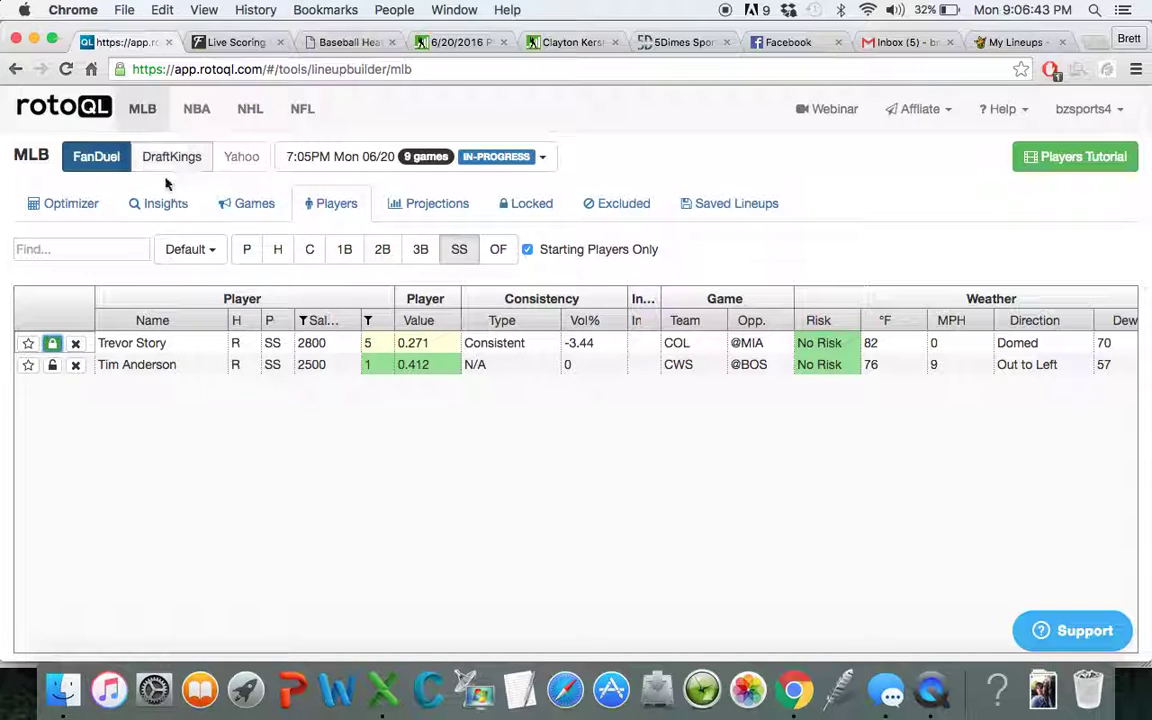
- Return to the optimizer and review the players, salaries and projections of the lineups generated with Trevor Story locked at shortstop
{"action": "left_click", "coordinate": [78, 209]}
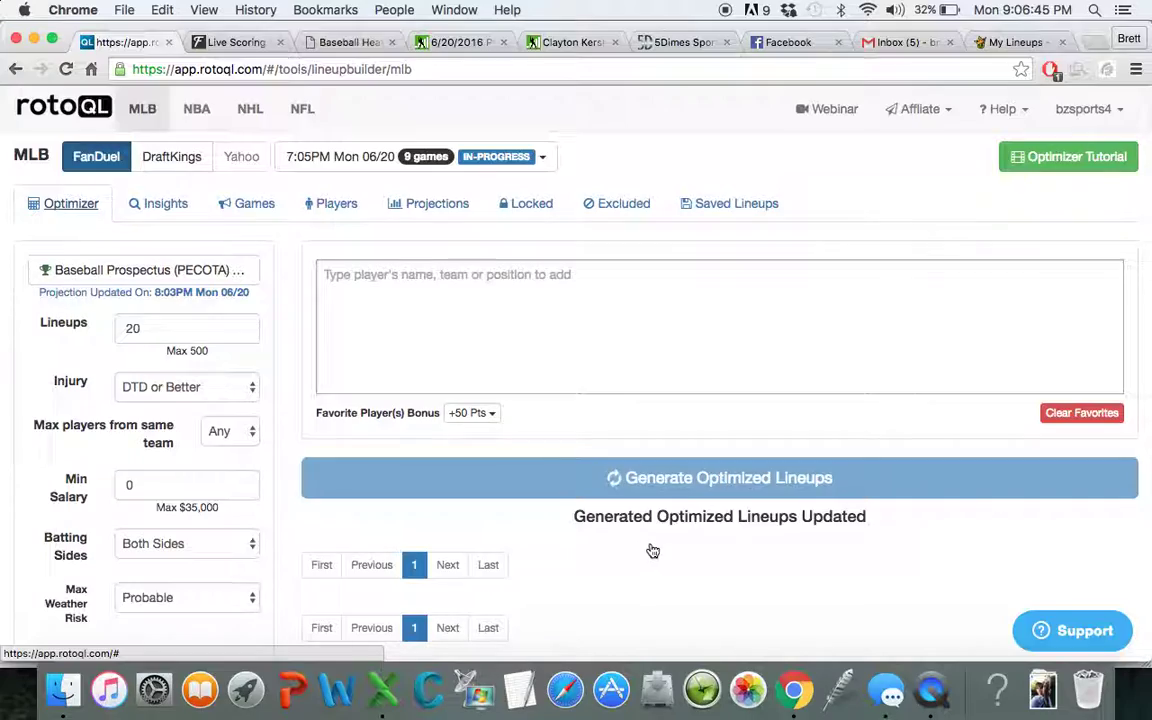
{"action": "scroll", "coordinate": [652, 551], "scroll_direction": "down", "scroll_amount": 4}
{"action": "scroll", "coordinate": [652, 551], "scroll_direction": "down", "scroll_amount": 2}
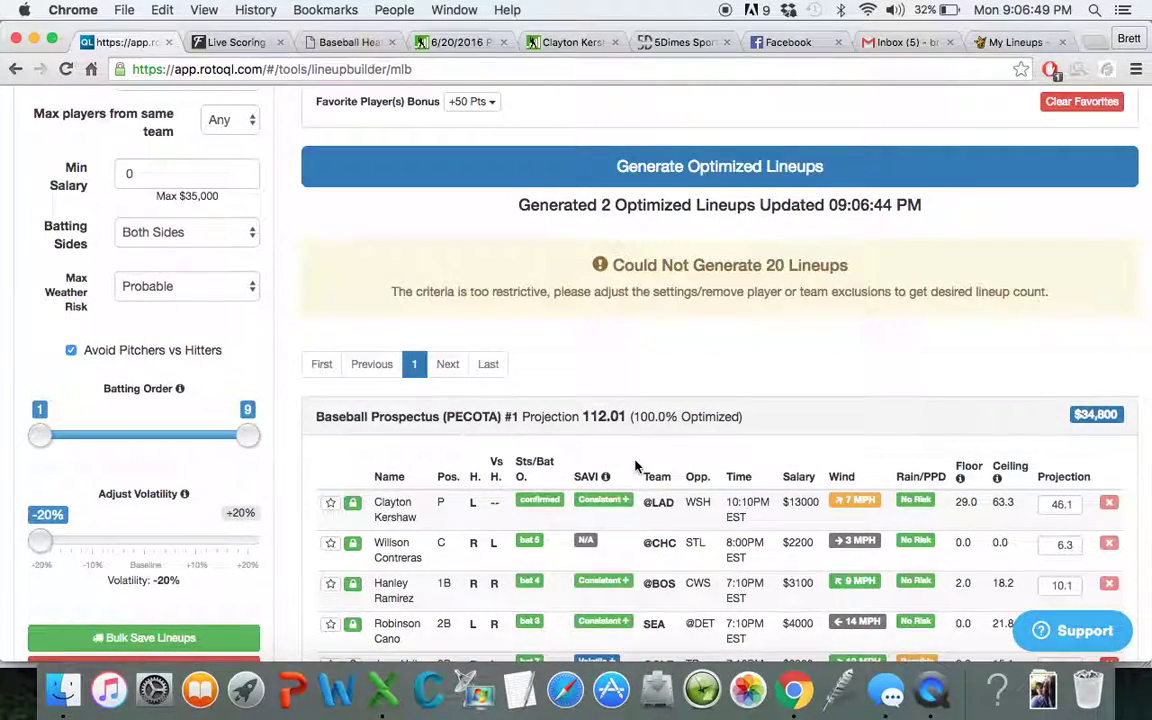
{"action": "scroll", "coordinate": [632, 485], "scroll_direction": "down", "scroll_amount": 4}
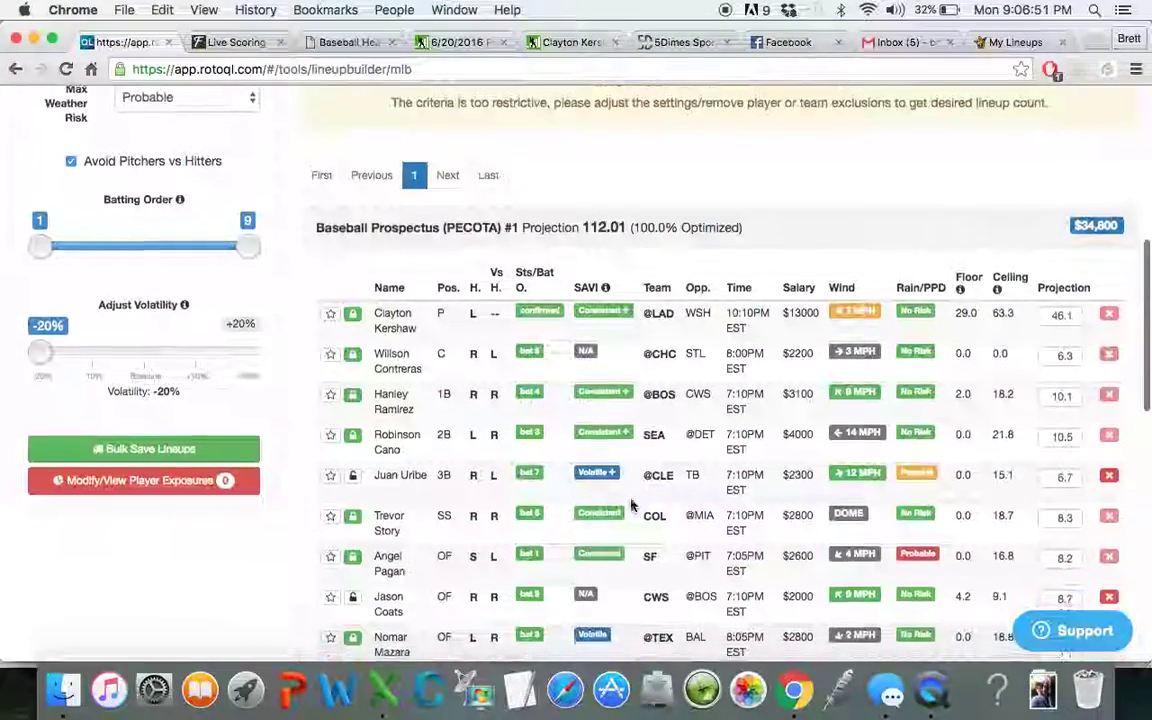
{"action": "scroll", "coordinate": [632, 505], "scroll_direction": "up", "scroll_amount": 1}
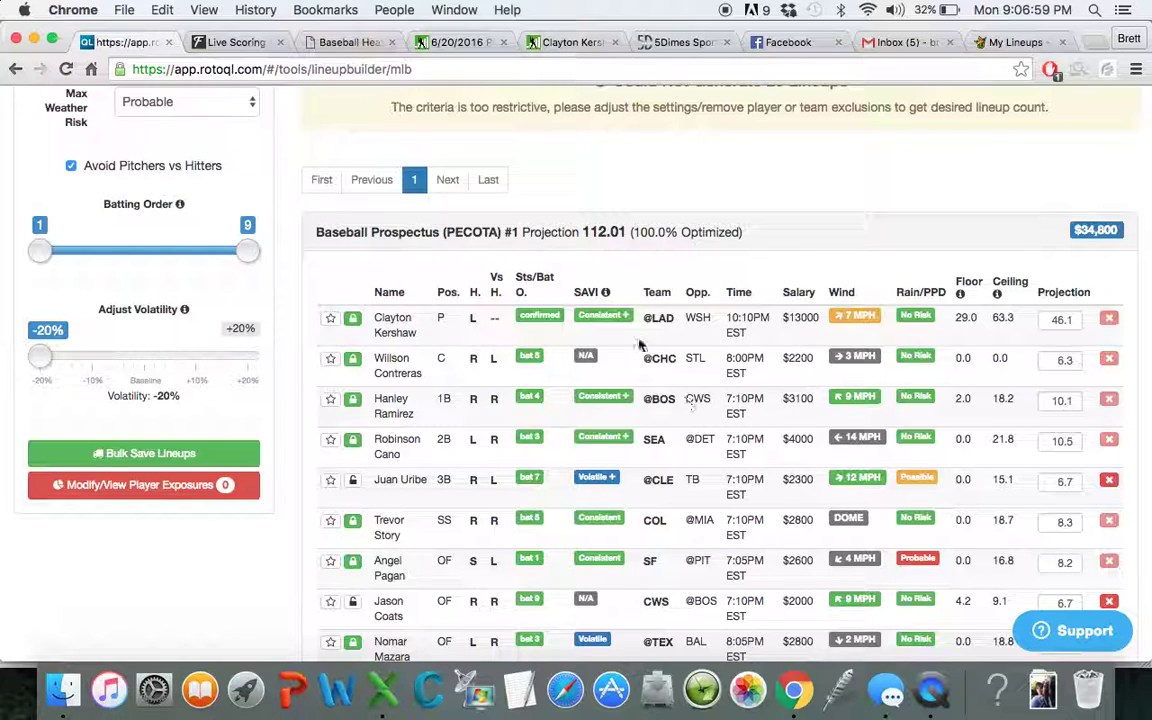
{"action": "scroll", "coordinate": [597, 295], "scroll_direction": "down", "scroll_amount": 8}
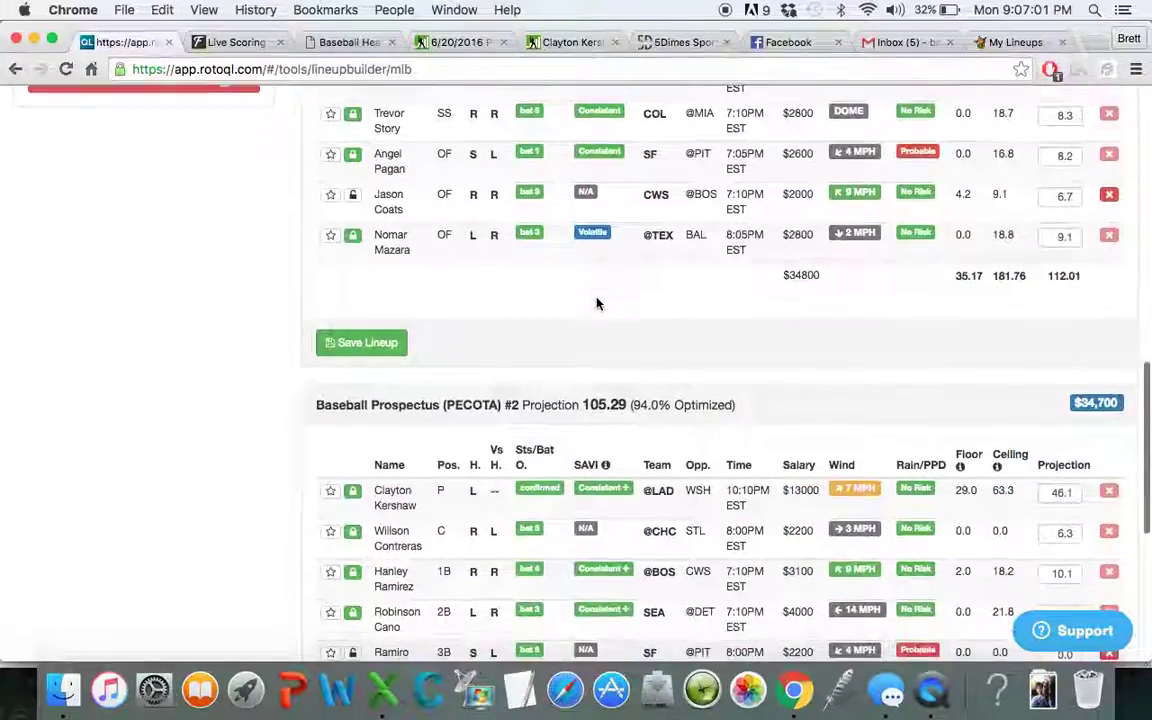
{"action": "scroll", "coordinate": [625, 399], "scroll_direction": "down", "scroll_amount": 4}
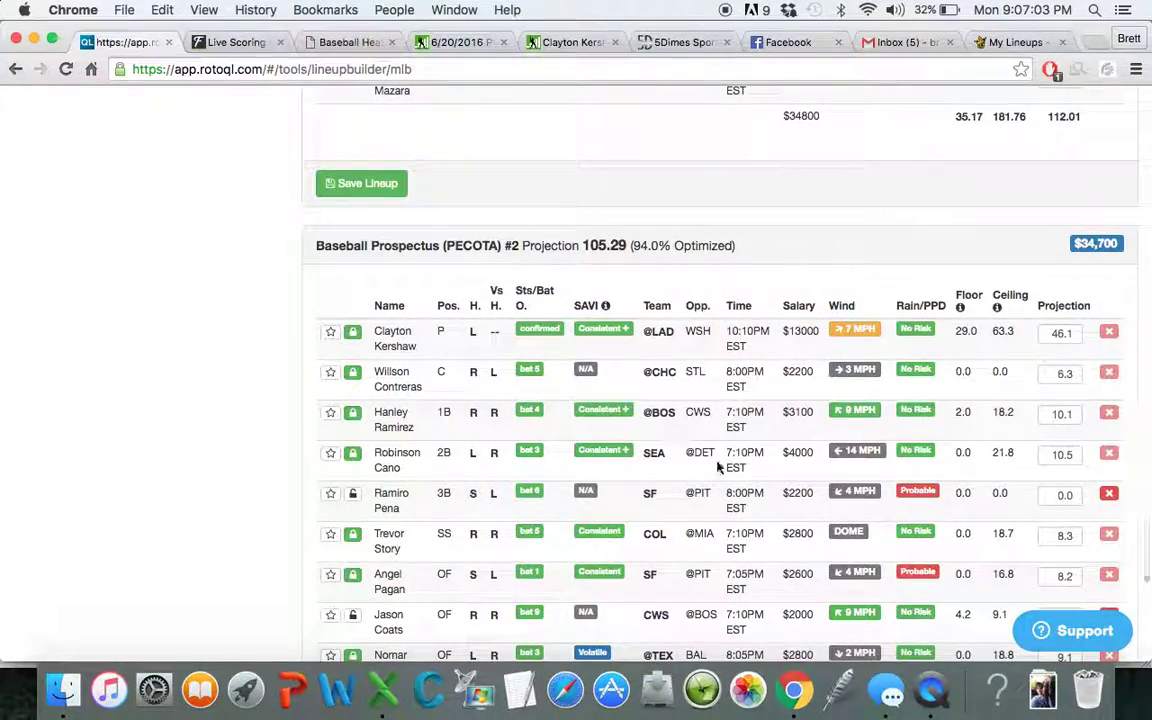
{"action": "scroll", "coordinate": [714, 508], "scroll_direction": "down", "scroll_amount": 3}
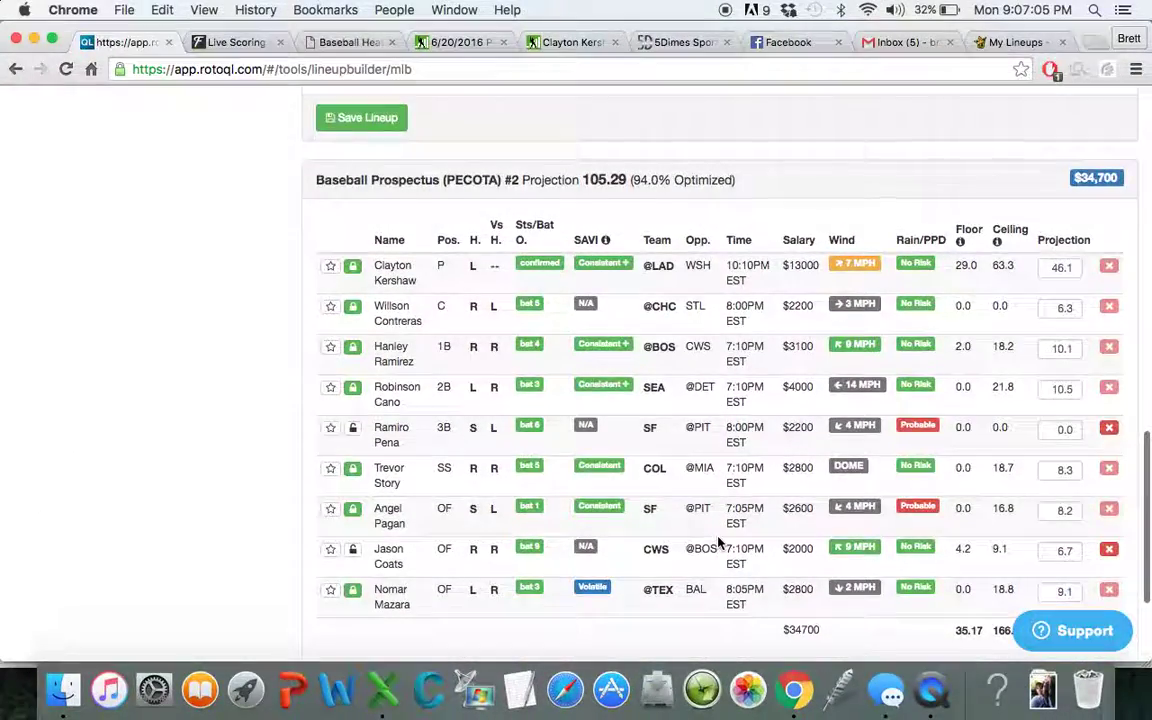
{"action": "scroll", "coordinate": [718, 541], "scroll_direction": "down", "scroll_amount": 3}
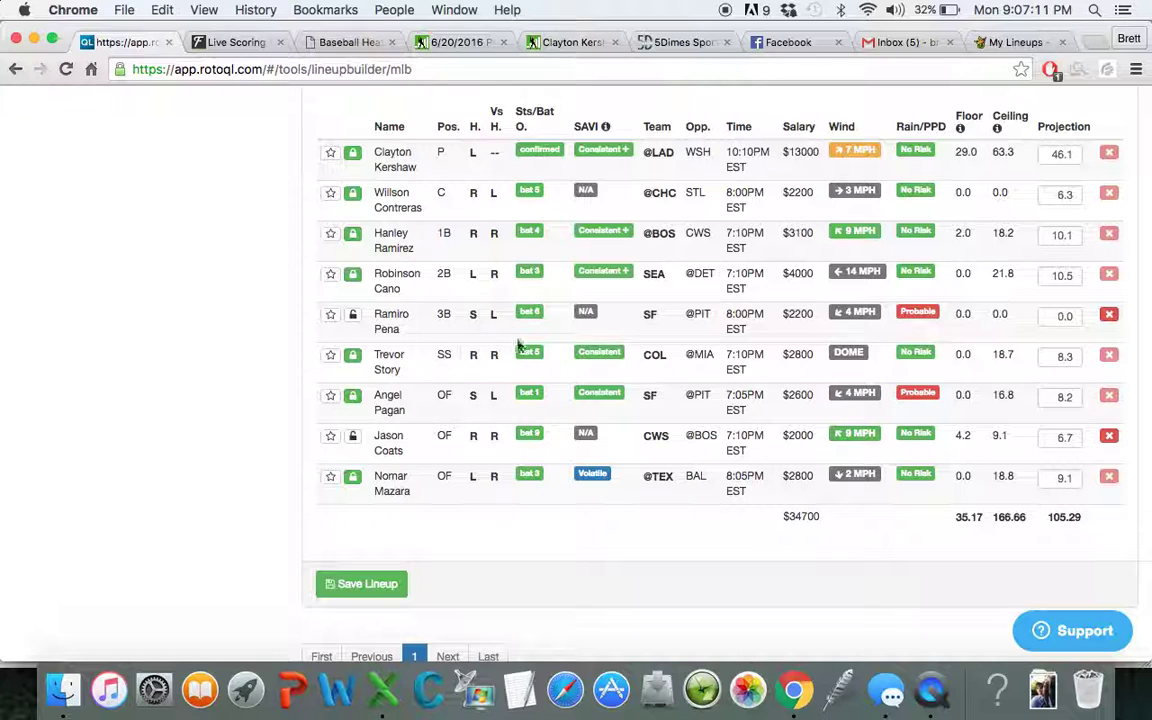
- Lock Ramiro Pena at third base from the second lineup and check the regenerated lineup
{"action": "scroll", "coordinate": [702, 341], "scroll_direction": "up", "scroll_amount": 2}
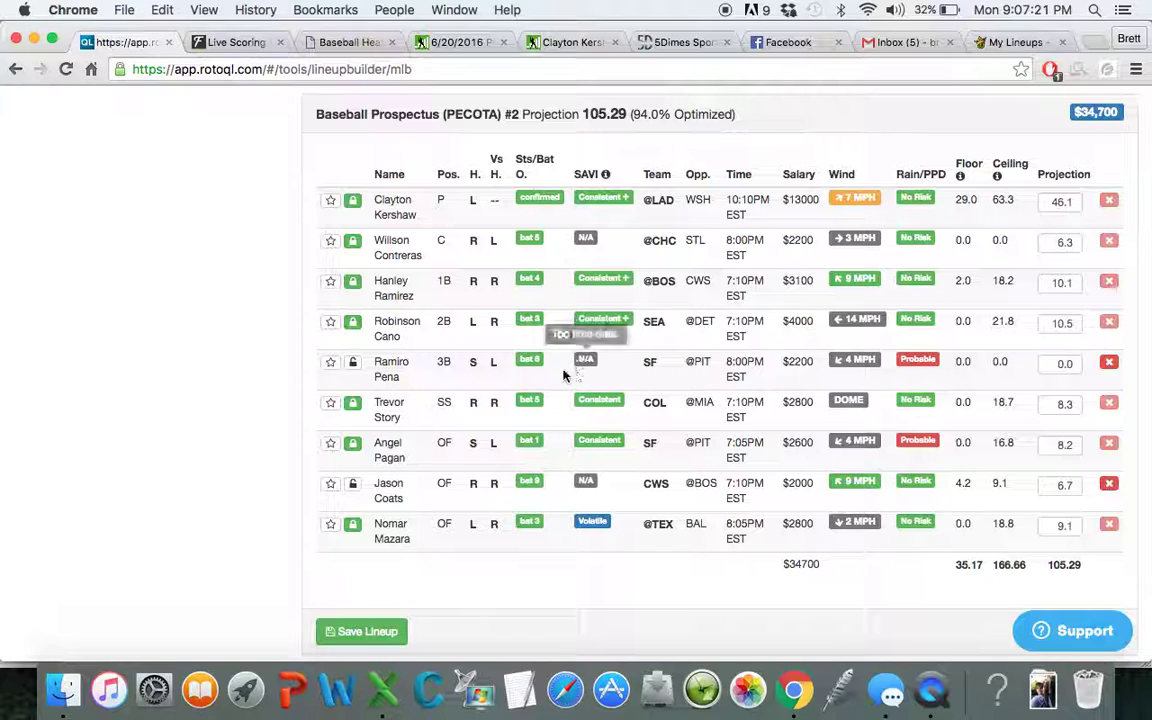
{"action": "left_click", "coordinate": [354, 366]}
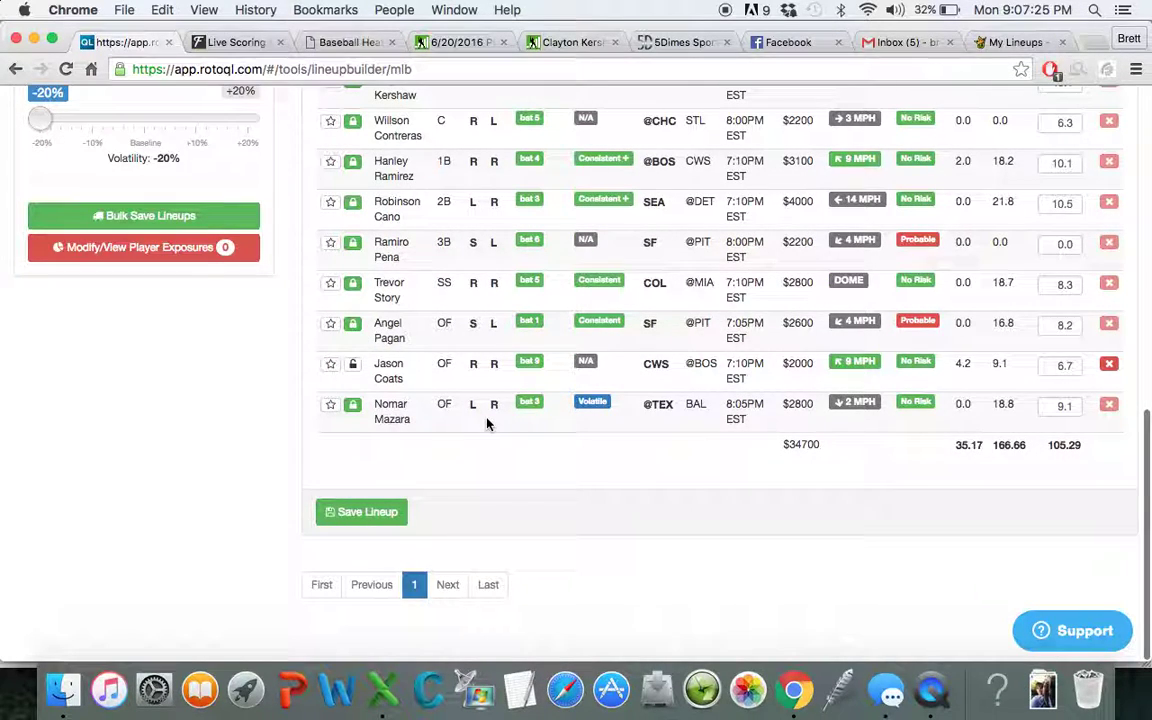
{"action": "scroll", "coordinate": [488, 424], "scroll_direction": "up", "scroll_amount": 5}
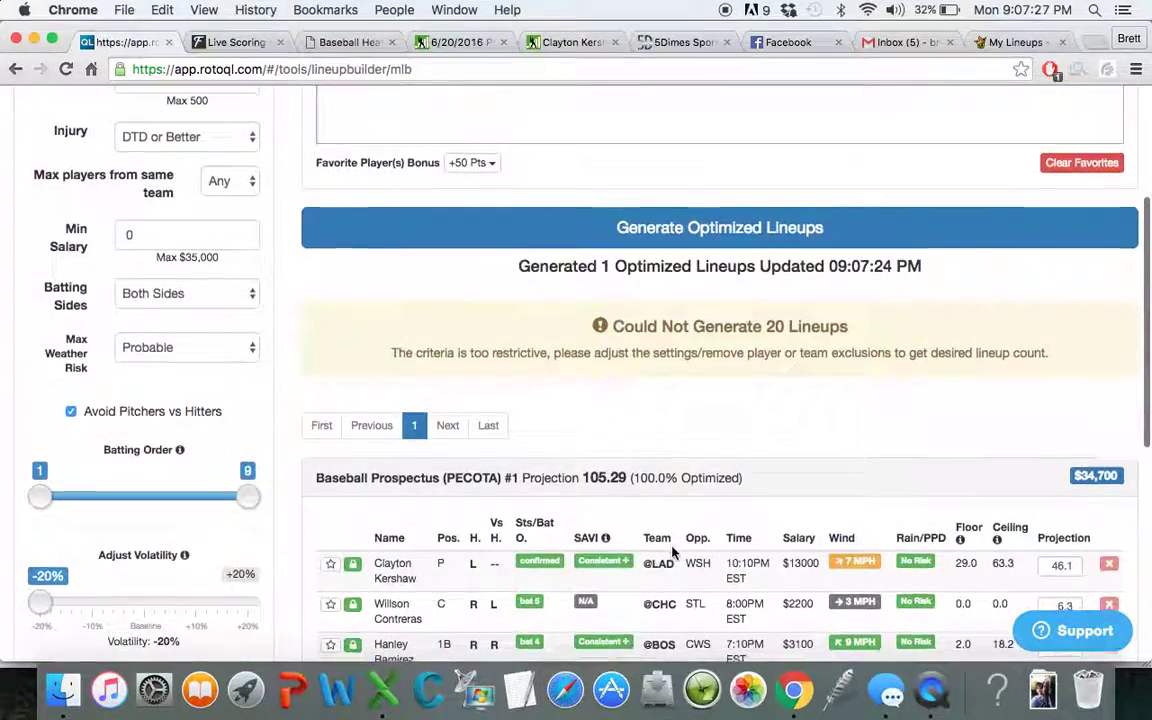
{"action": "scroll", "coordinate": [604, 490], "scroll_direction": "down", "scroll_amount": 5}
{"action": "scroll", "coordinate": [672, 553], "scroll_direction": "down", "scroll_amount": 5}
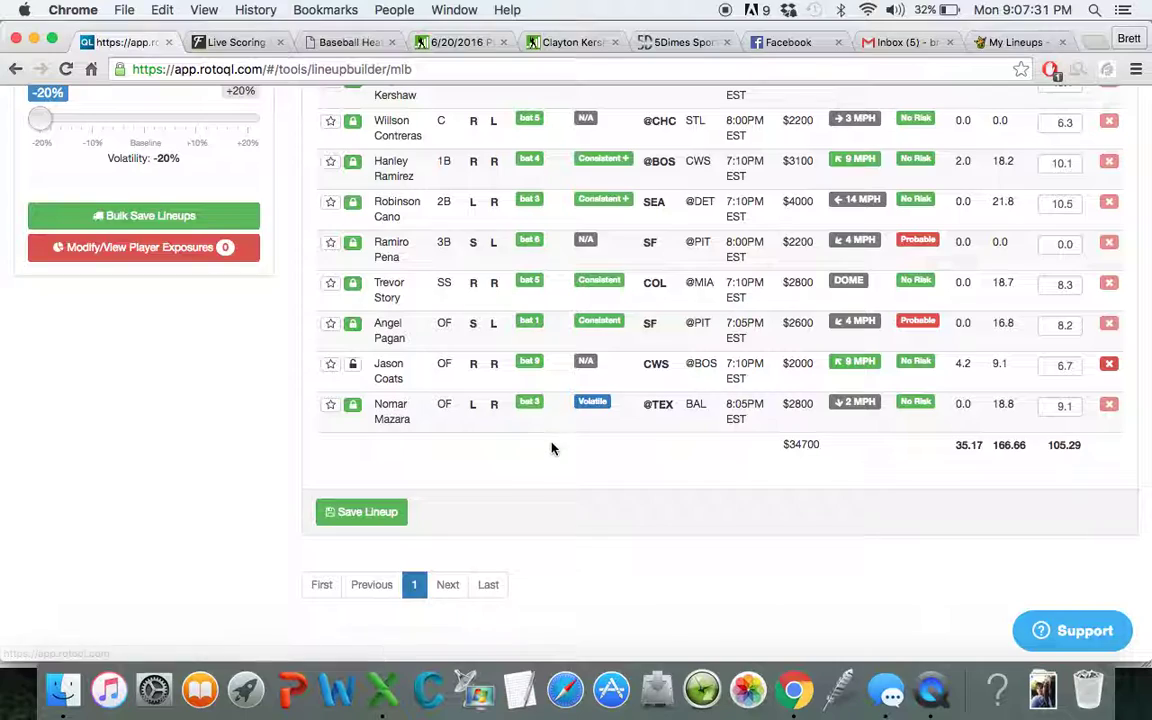
{"action": "scroll", "coordinate": [551, 450], "scroll_direction": "up", "scroll_amount": 5}
{"action": "scroll", "coordinate": [551, 450], "scroll_direction": "up", "scroll_amount": 3}
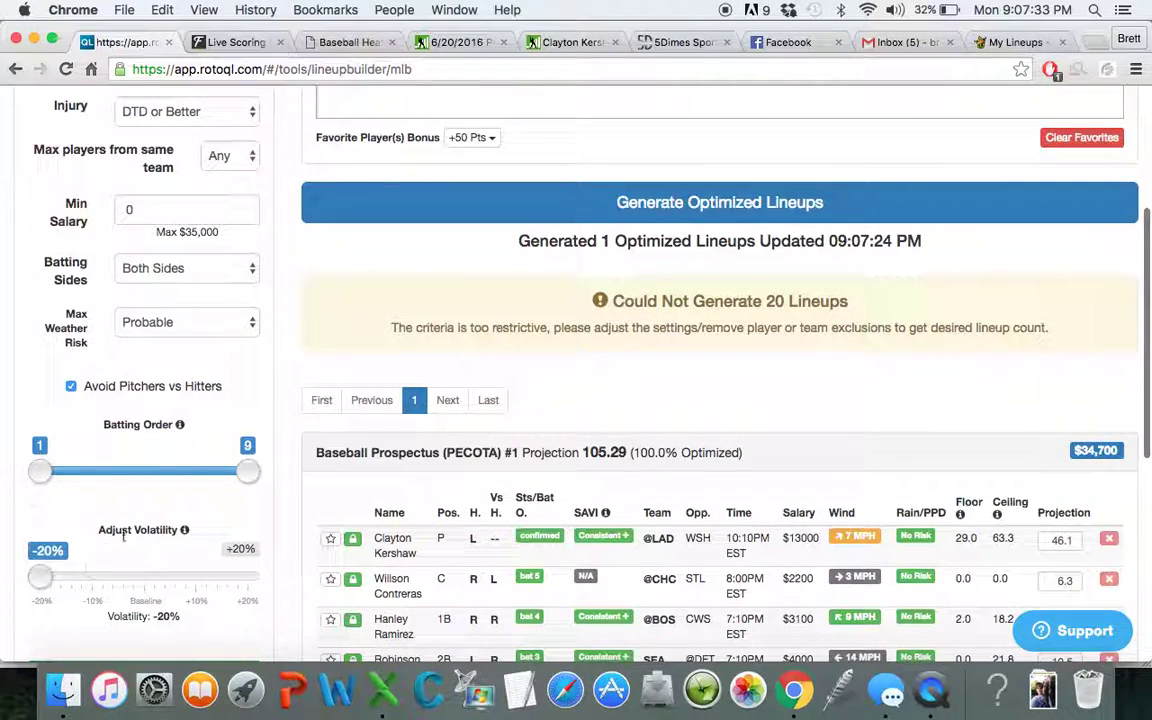
- Set the volatility adjustment to -14% and review the updated lineup's players, salaries and projections
{"action": "left_click_drag", "start_coordinate": [53, 580], "coordinate": [83, 578]}
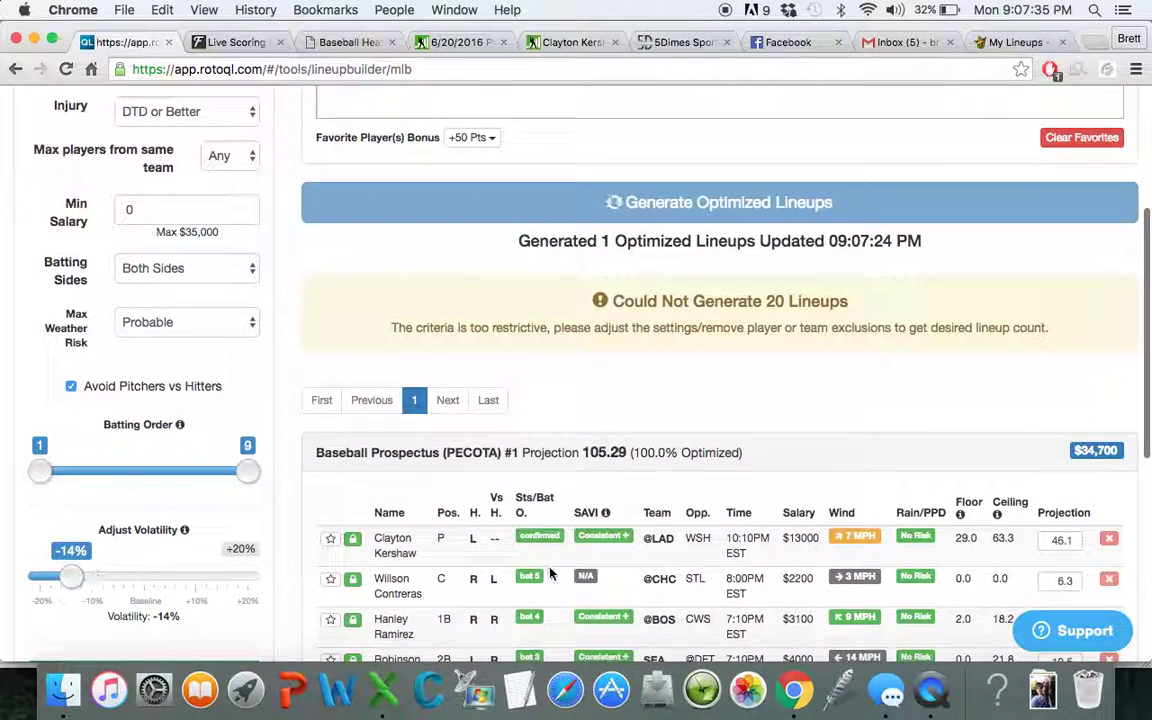
{"action": "scroll", "coordinate": [549, 573], "scroll_direction": "down", "scroll_amount": 6}
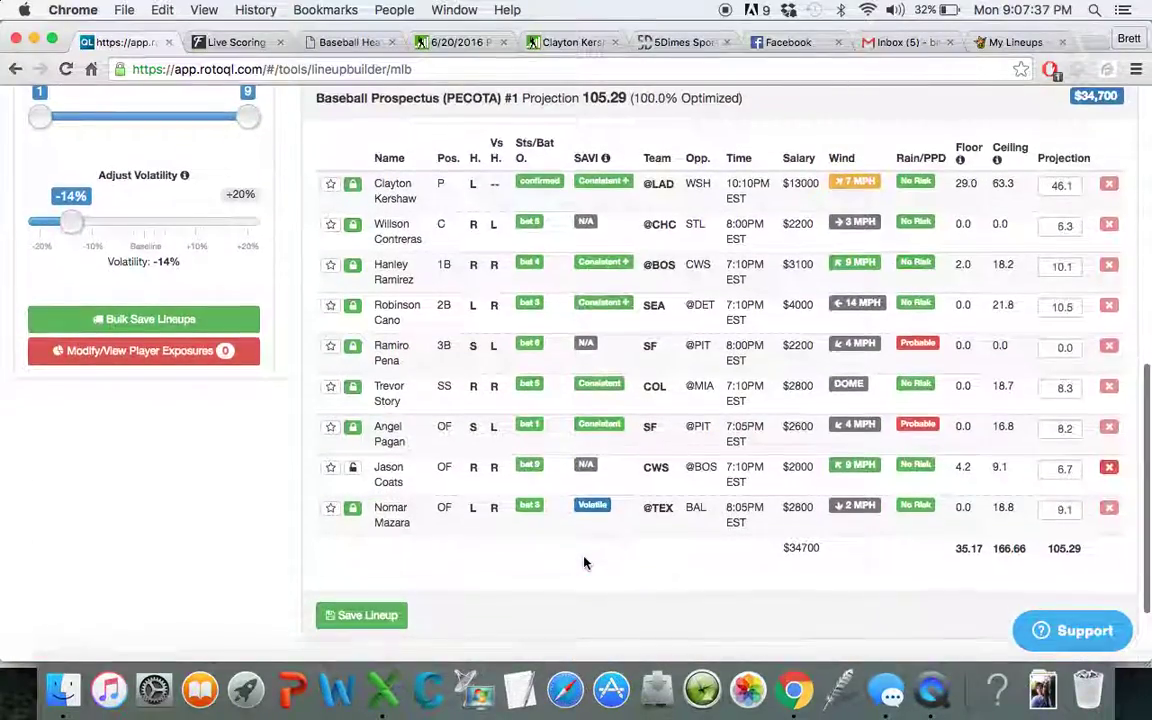
{"action": "scroll", "coordinate": [585, 563], "scroll_direction": "up", "scroll_amount": 2}
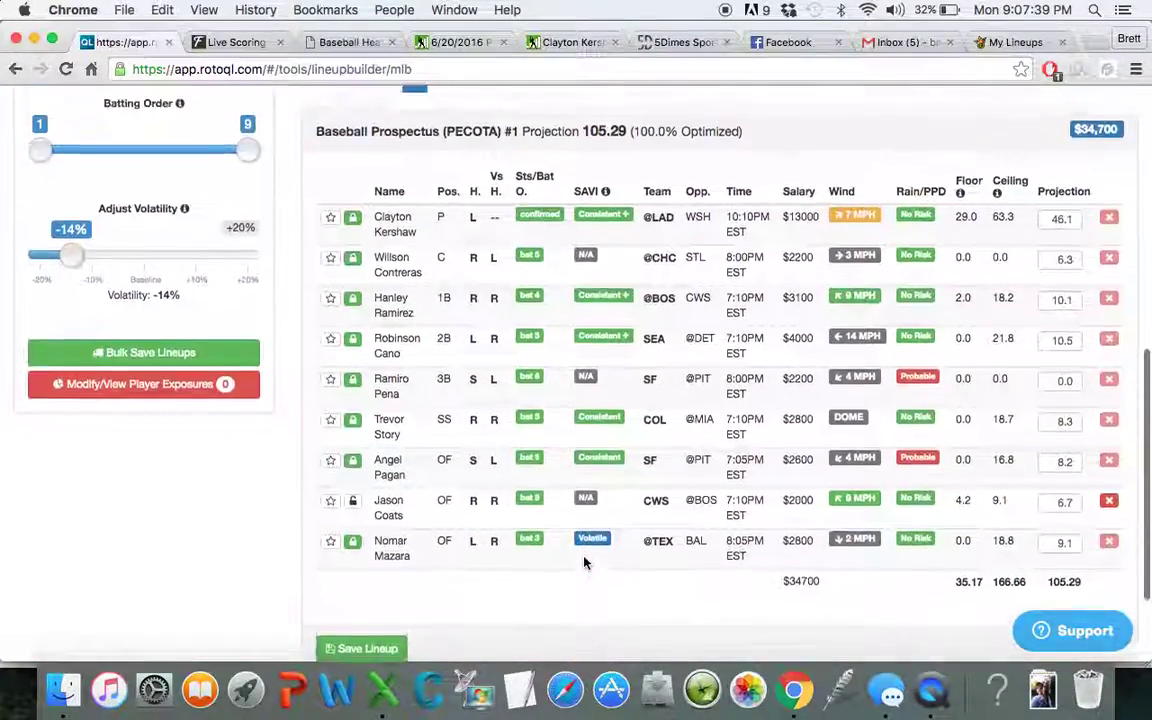
{"action": "scroll", "coordinate": [585, 563], "scroll_direction": "up", "scroll_amount": 5}
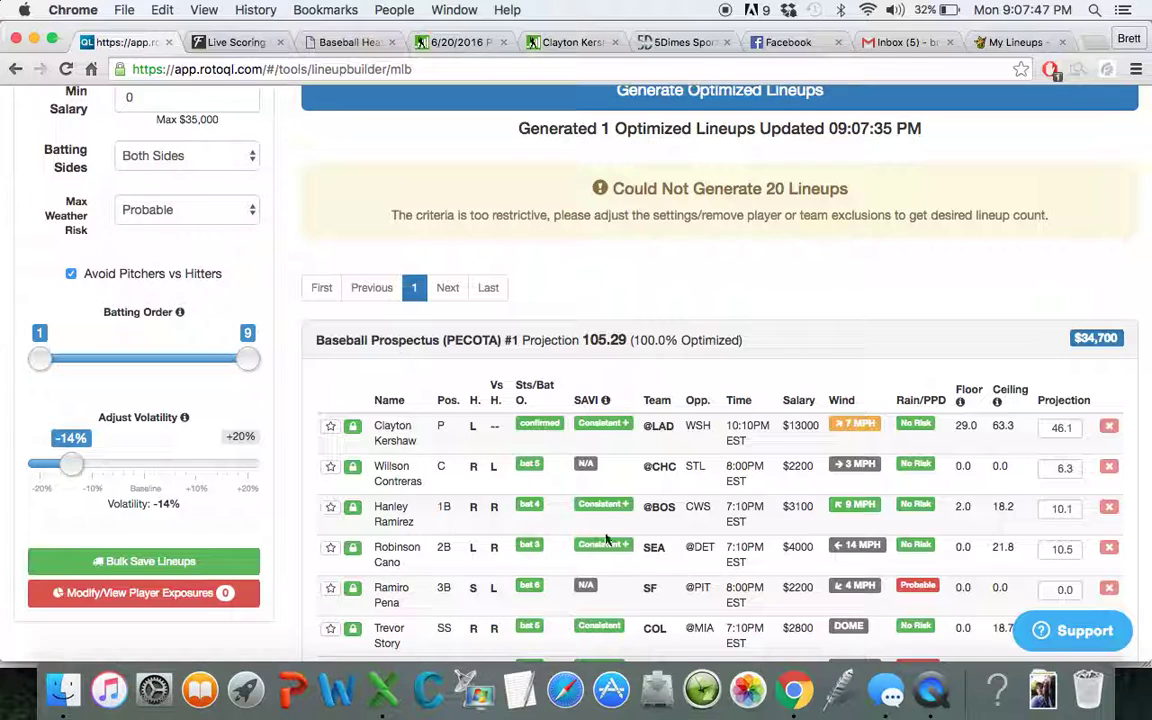
{"action": "scroll", "coordinate": [740, 545], "scroll_direction": "down", "scroll_amount": 5}
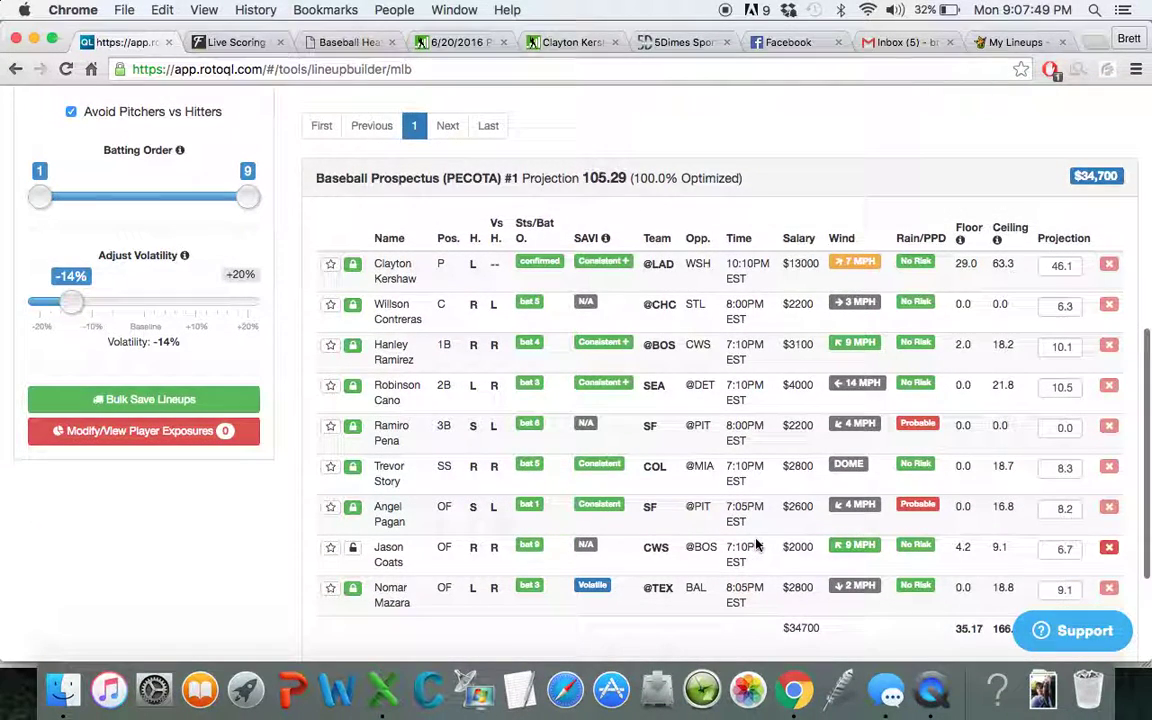
{"action": "scroll", "coordinate": [699, 573], "scroll_direction": "down", "scroll_amount": 6}
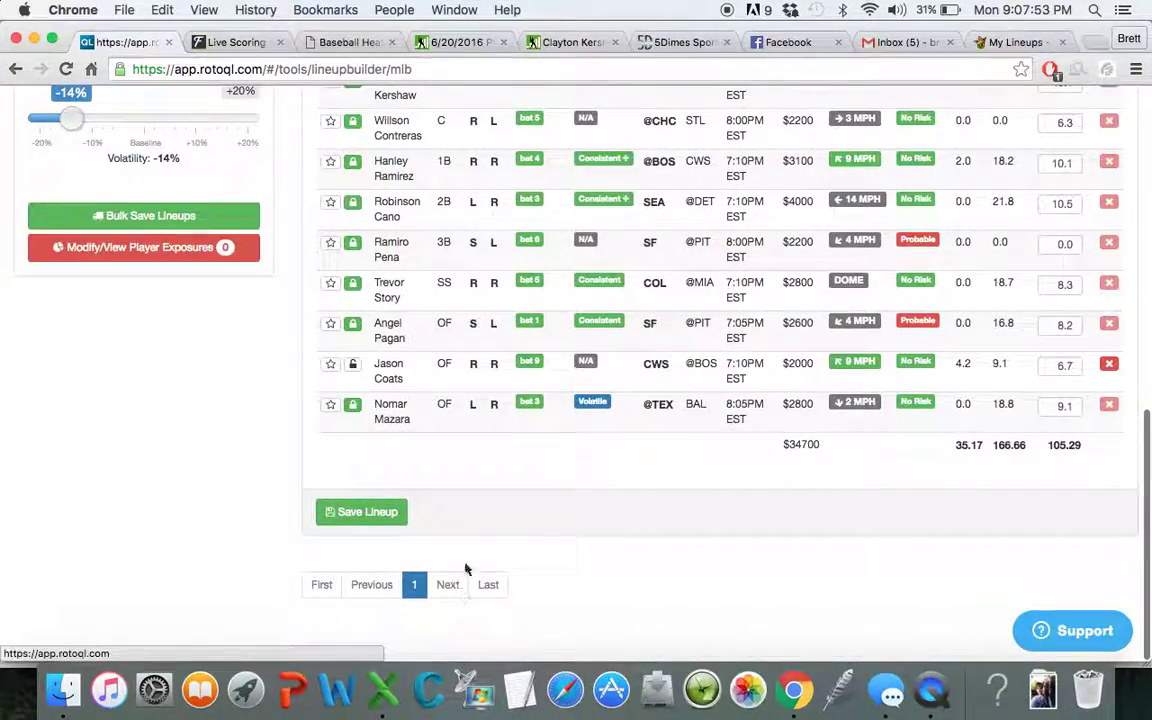
- List the starting outfielders in the player pool and filter them to salaries less than 2400
{"action": "scroll", "coordinate": [602, 378], "scroll_direction": "up", "scroll_amount": 12}
{"action": "scroll", "coordinate": [602, 378], "scroll_direction": "up", "scroll_amount": 10}
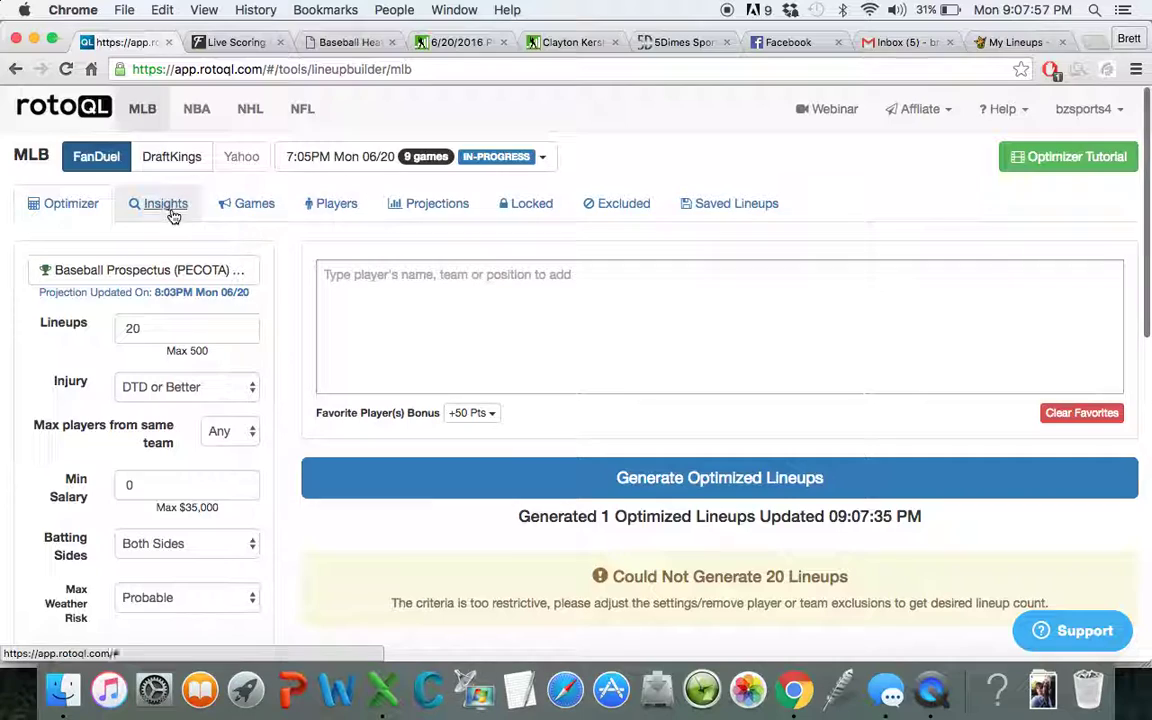
{"action": "left_click", "coordinate": [338, 210]}
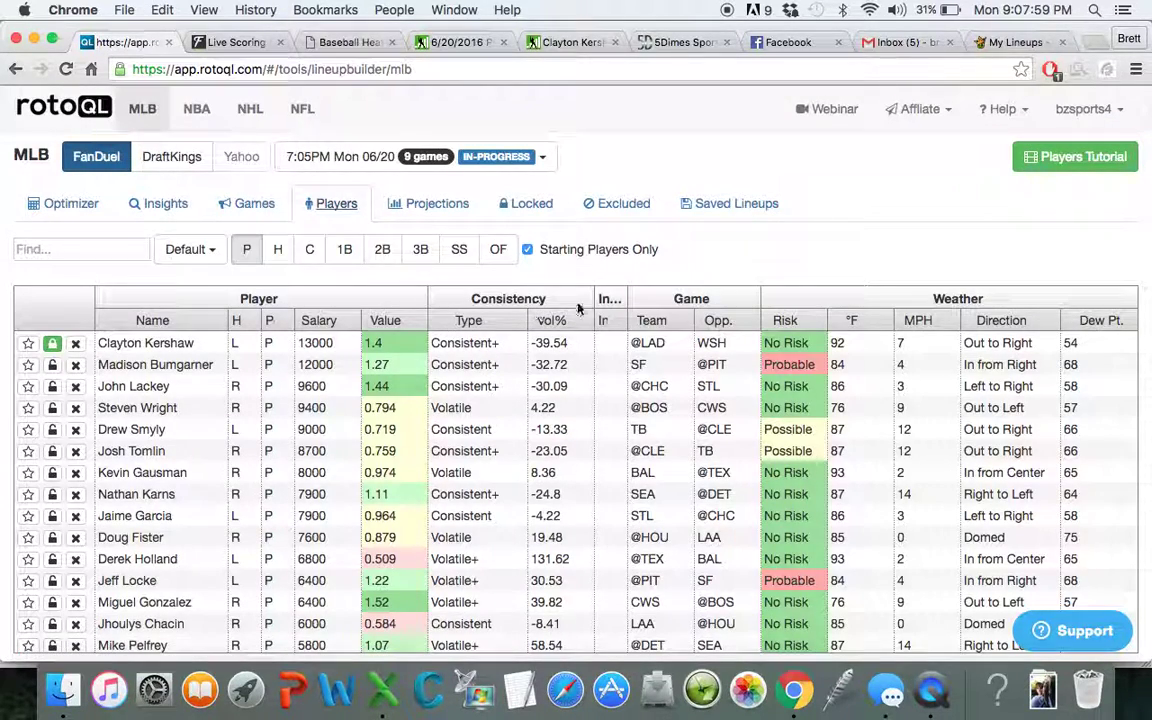
{"action": "left_click", "coordinate": [497, 249]}
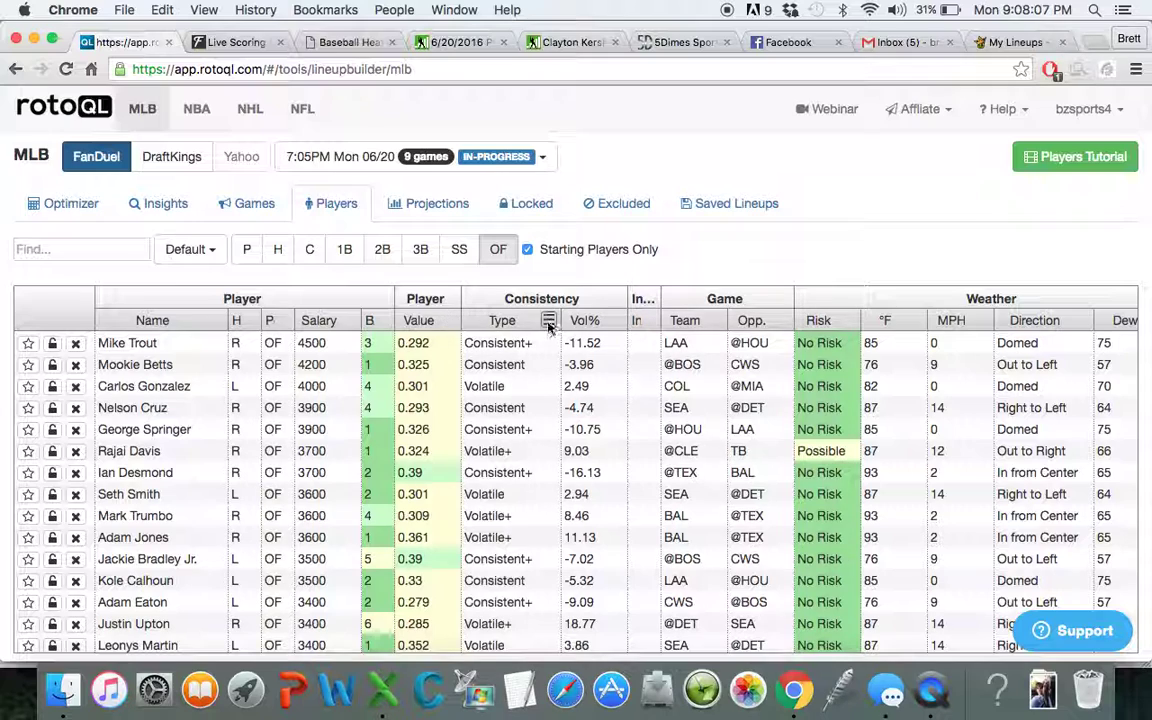
{"action": "left_click", "coordinate": [348, 320]}
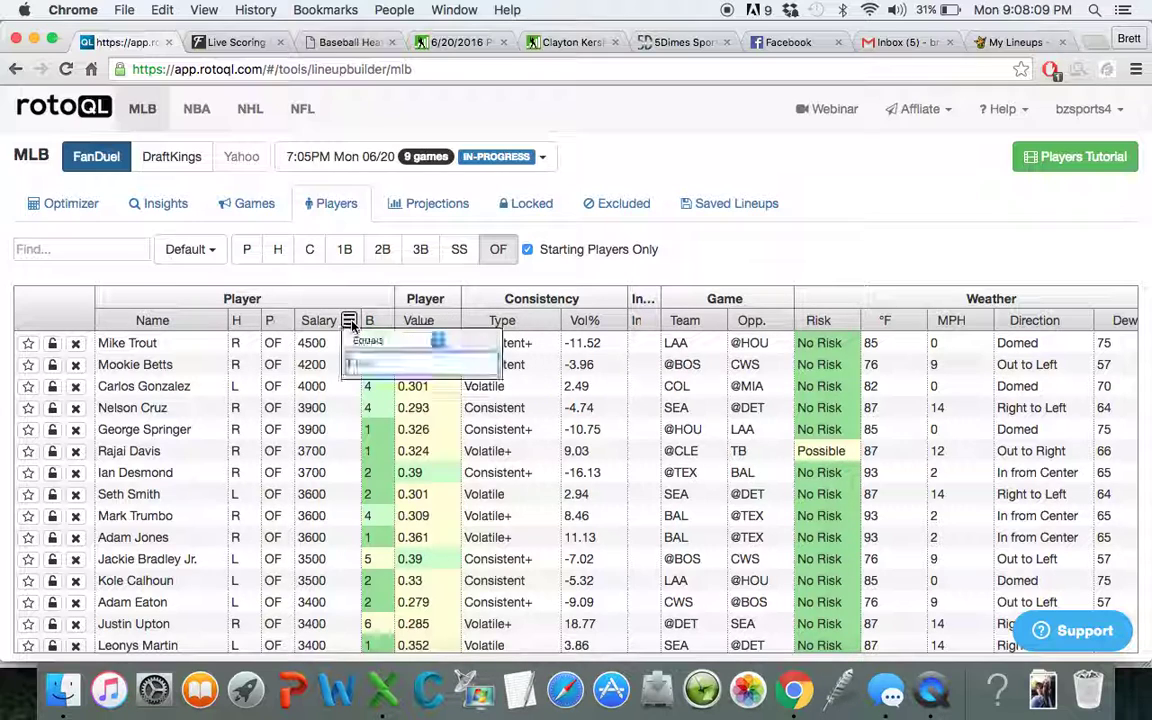
{"action": "left_click", "coordinate": [382, 343]}
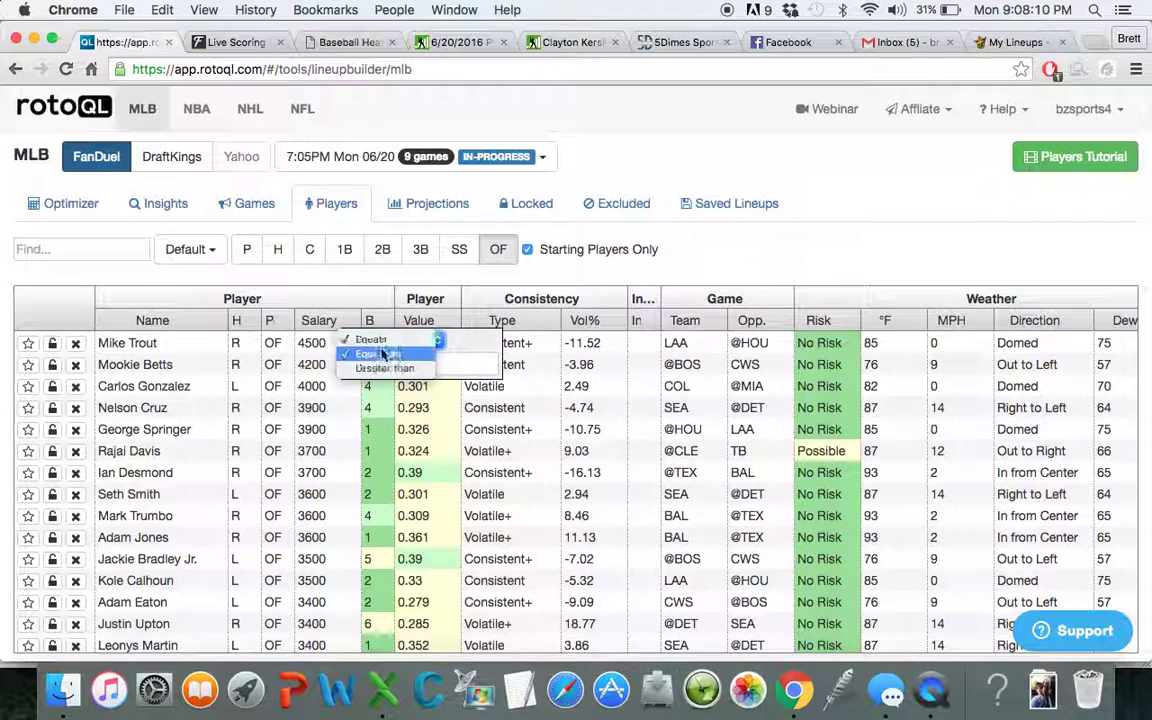
{"action": "left_click", "coordinate": [378, 354]}
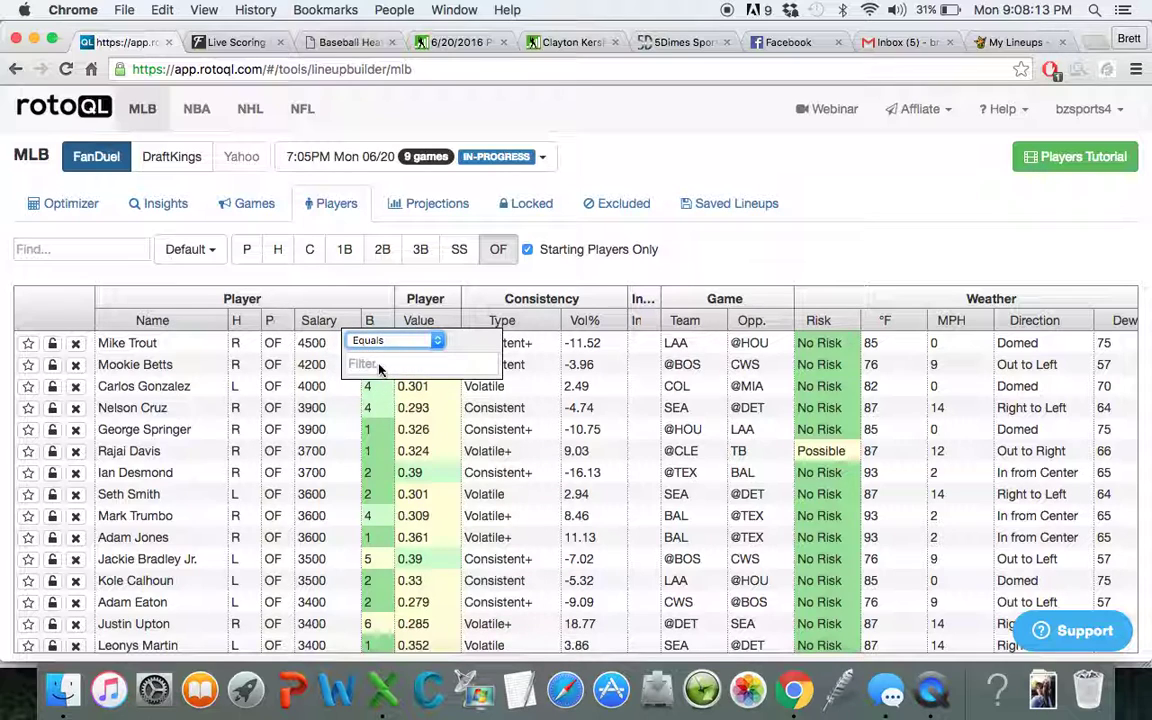
{"action": "left_click", "coordinate": [378, 365]}
{"action": "type", "text": "2400"}
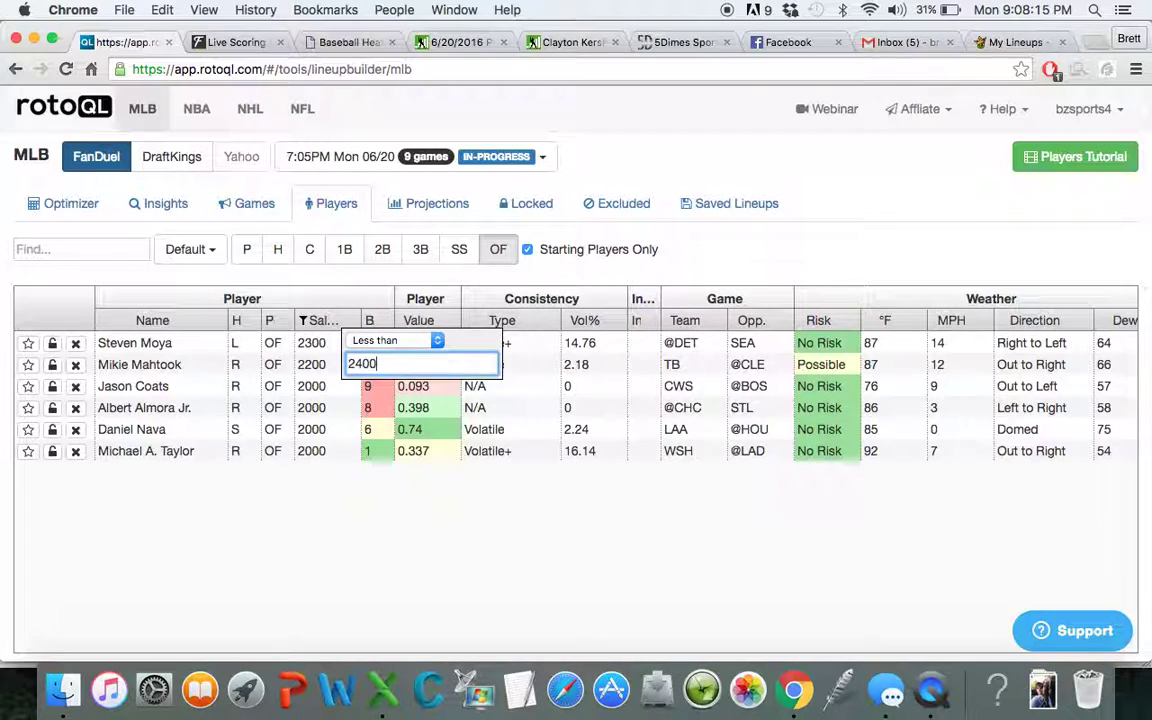
{"action": "left_click", "coordinate": [248, 465]}
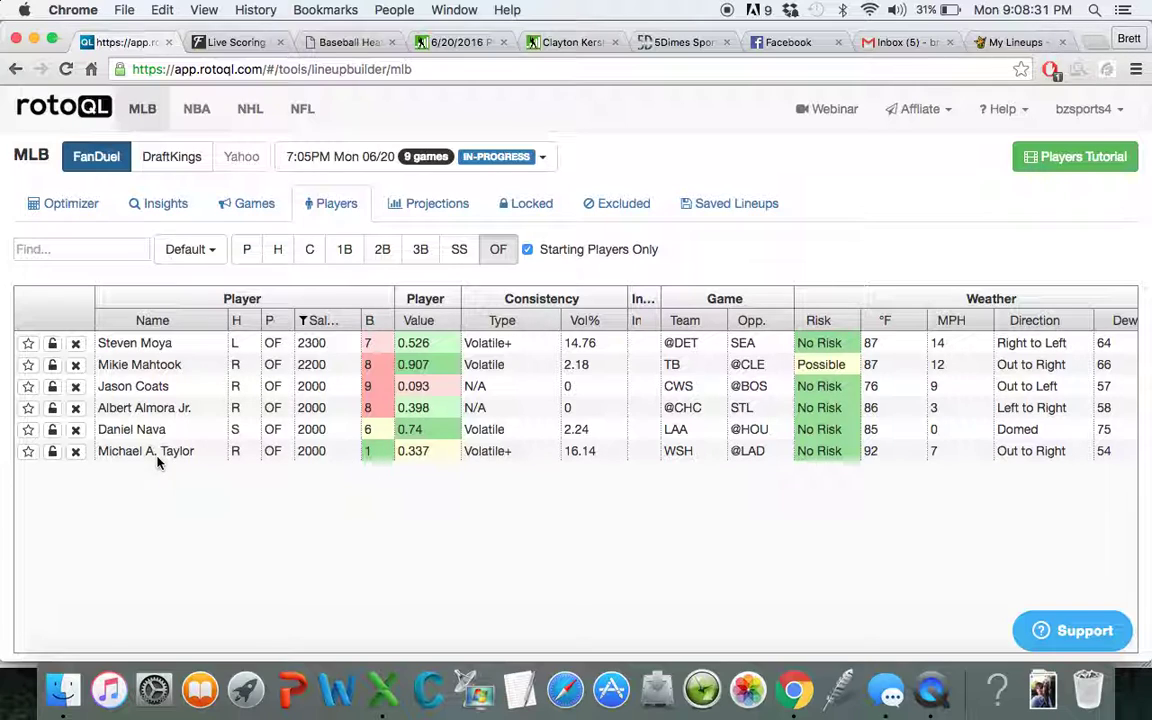
- Exclude Michael A. Taylor and filter the outfielders again to salaries less than 2400
{"action": "left_click", "coordinate": [75, 451]}
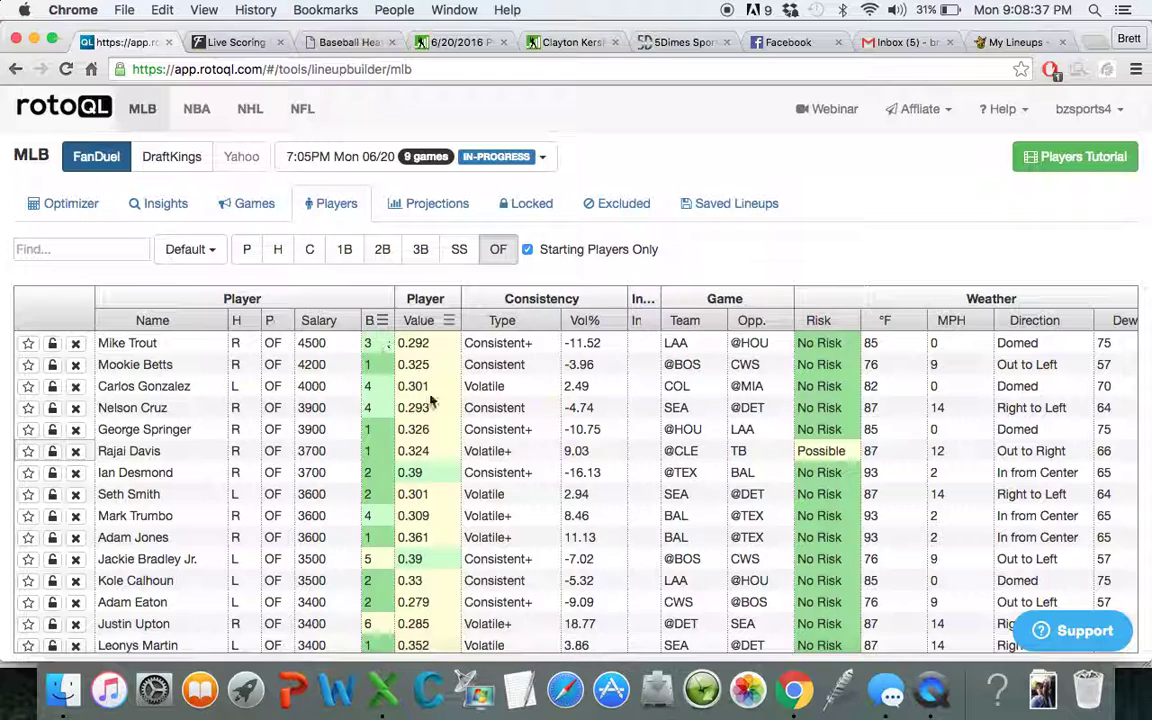
{"action": "left_click", "coordinate": [381, 320]}
{"action": "left_click", "coordinate": [390, 341]}
{"action": "left_click", "coordinate": [388, 370]}
{"action": "left_click", "coordinate": [355, 365]}
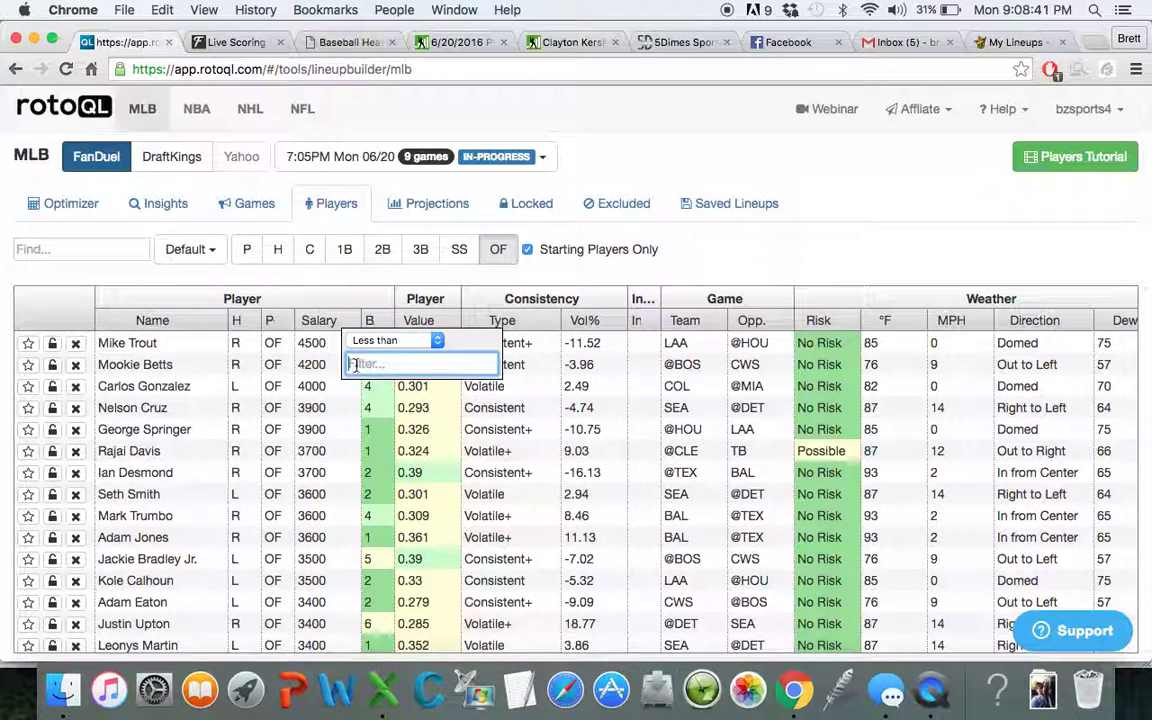
{"action": "type", "text": "2400"}
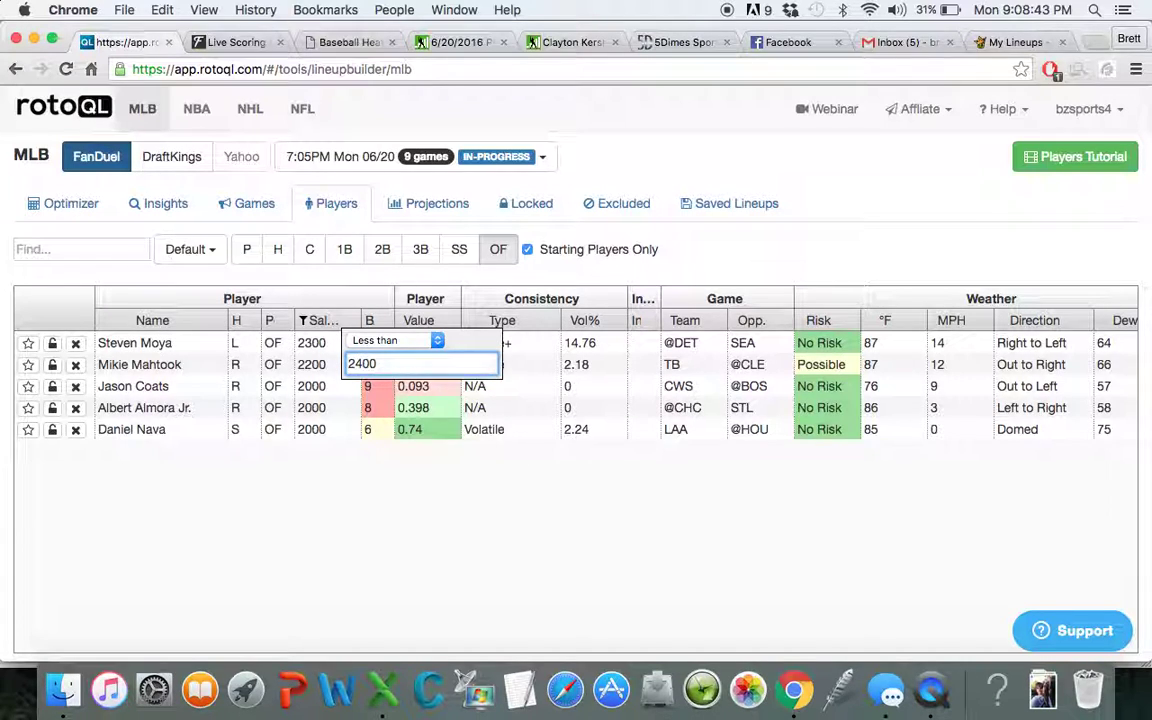
{"action": "left_click", "coordinate": [309, 486]}
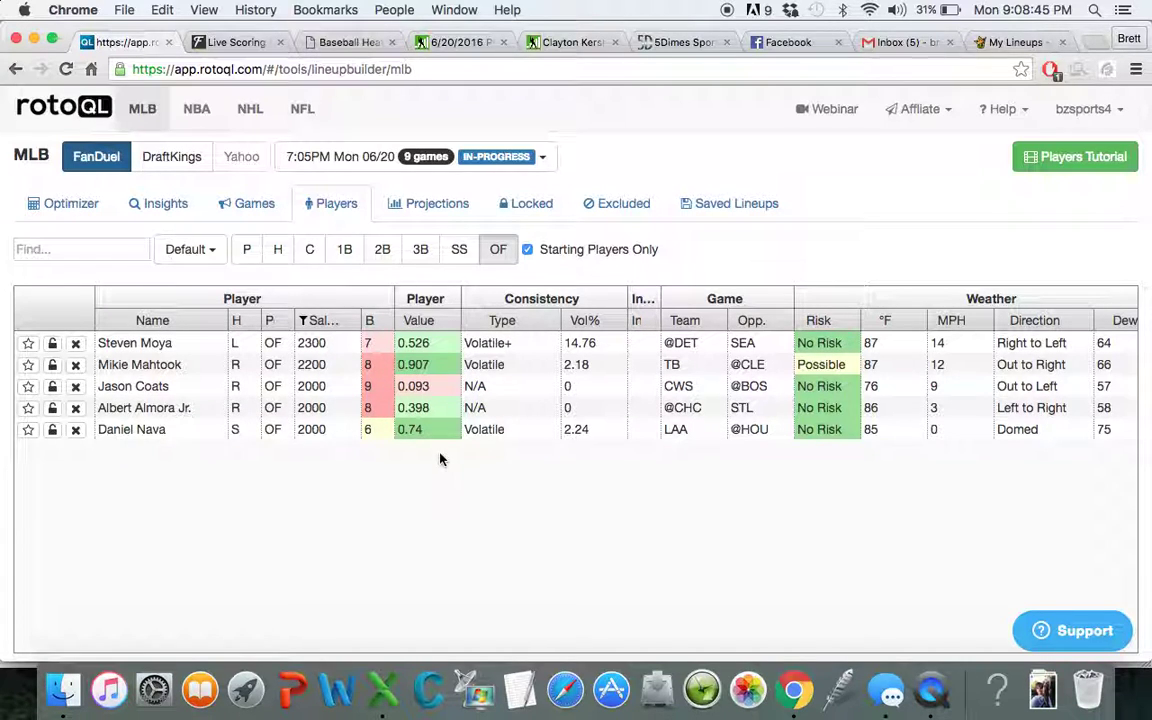
- Compare the weather and opposing pitcher data of the filtered outfielders and lock Steven Moya
{"action": "scroll", "coordinate": [786, 442], "scroll_direction": "right", "scroll_amount": 6}
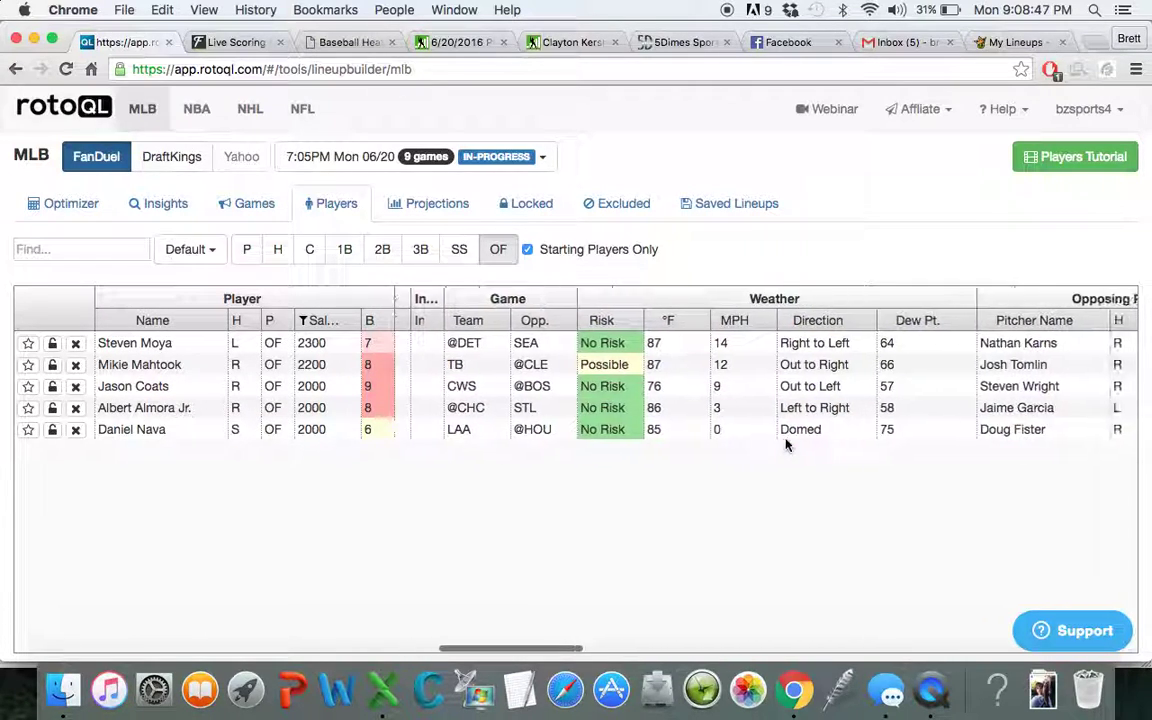
{"action": "scroll", "coordinate": [786, 444], "scroll_direction": "right", "scroll_amount": 2}
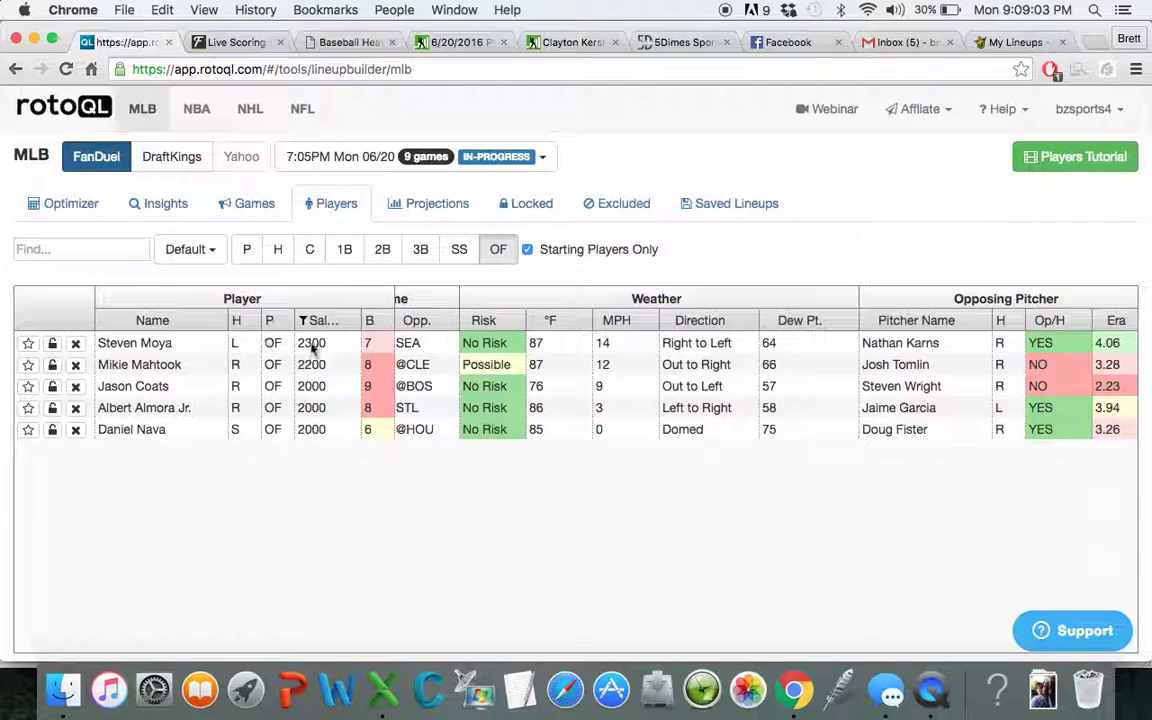
{"action": "left_click", "coordinate": [52, 344]}
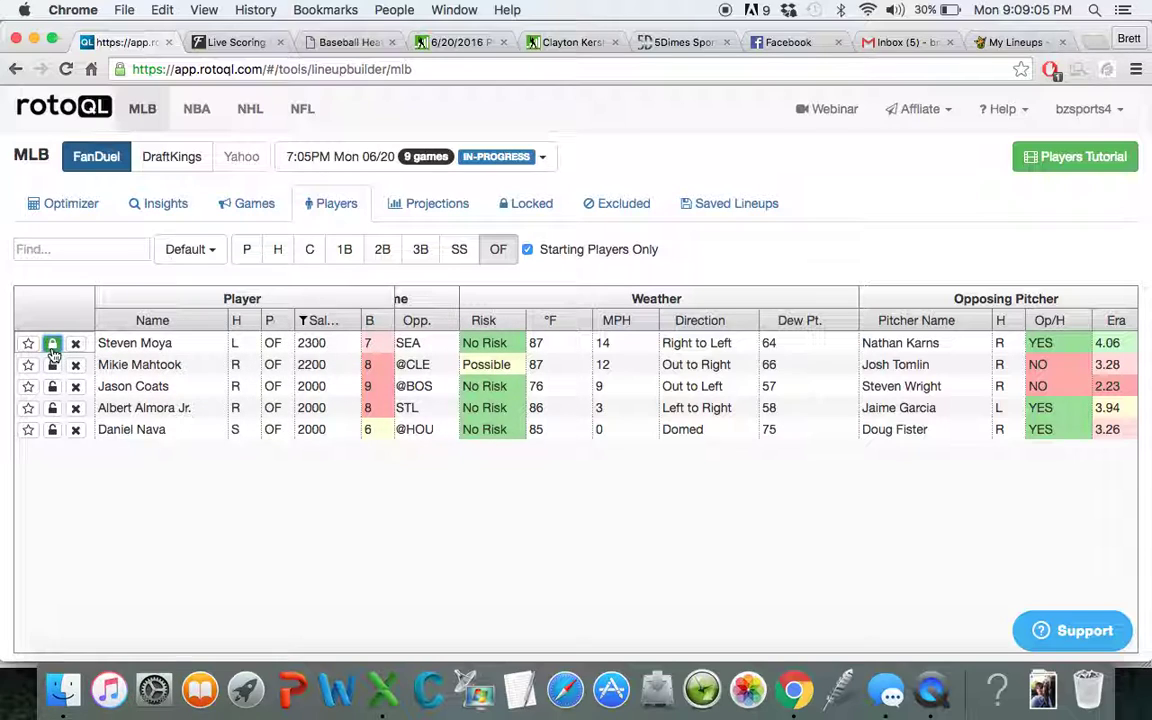
- Return to the optimizer, regenerate the lineup with Steven Moya locked, and review its players and salaries
{"action": "left_click", "coordinate": [91, 204]}
{"action": "scroll", "coordinate": [535, 489], "scroll_direction": "down", "scroll_amount": 5}
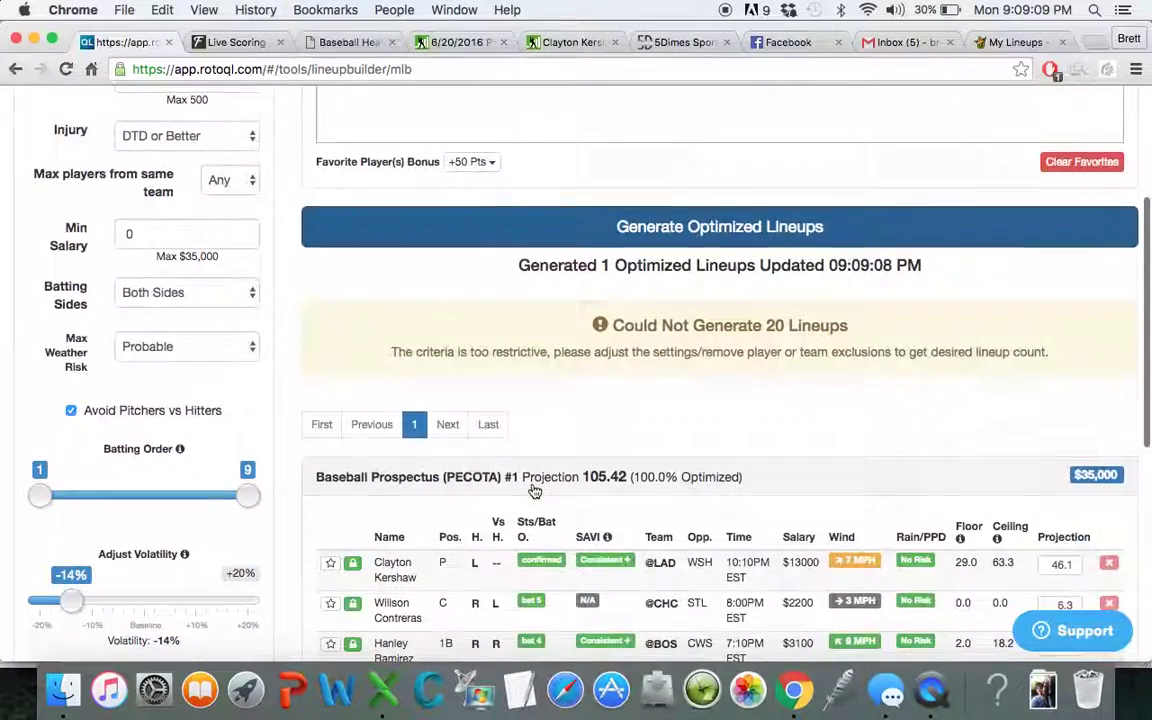
{"action": "scroll", "coordinate": [530, 486], "scroll_direction": "down", "scroll_amount": 4}
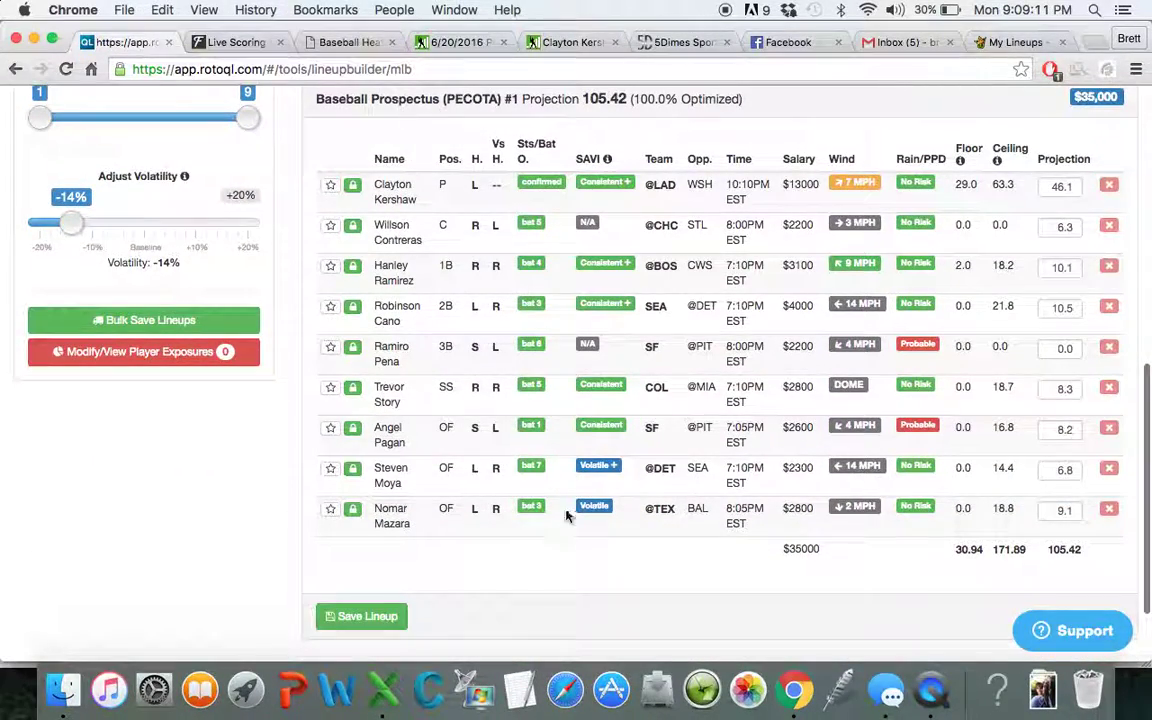
- Switch to the FanDuel live scoring page to check the entered lineup's players and scores, and return to the RotoQL lineup
{"action": "left_click", "coordinate": [240, 45]}
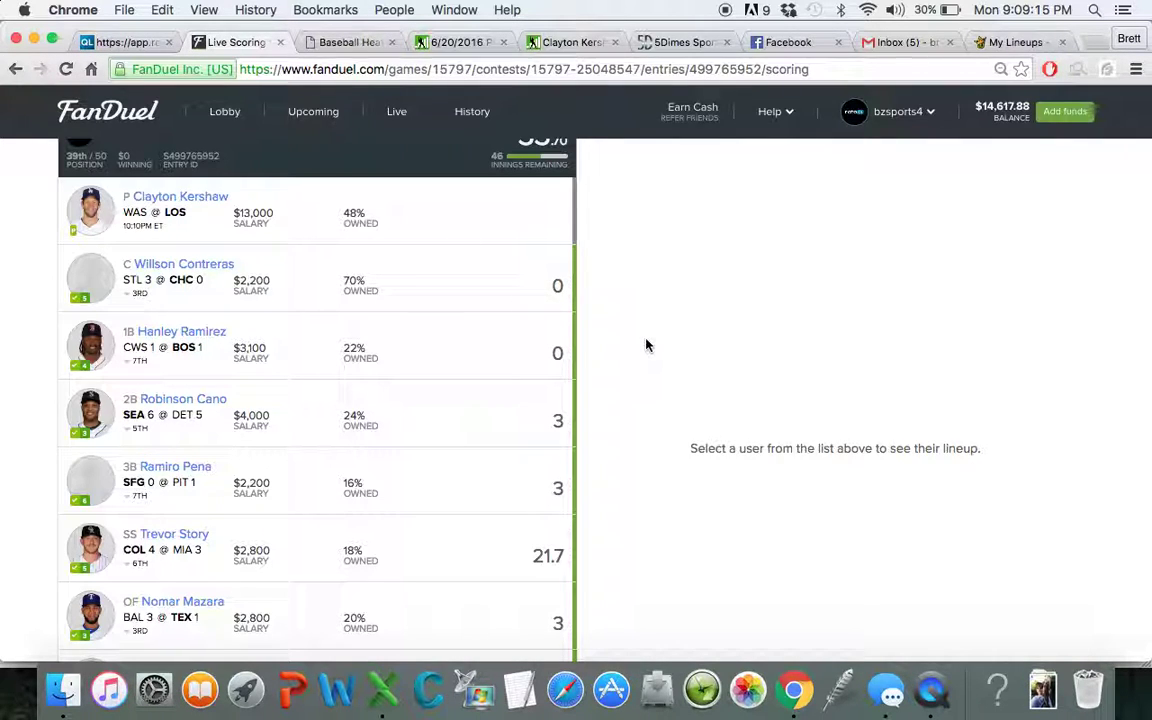
{"action": "scroll", "coordinate": [646, 345], "scroll_direction": "down", "scroll_amount": 2}
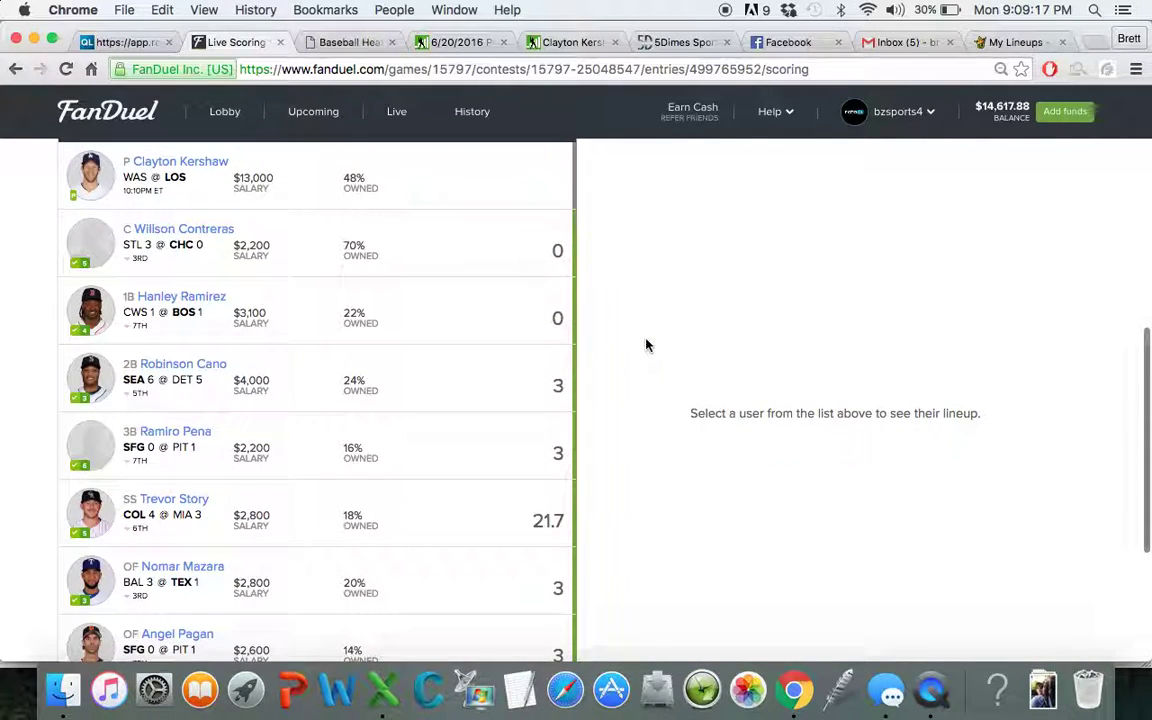
{"action": "scroll", "coordinate": [450, 335], "scroll_direction": "down", "scroll_amount": 1}
{"action": "scroll", "coordinate": [450, 335], "scroll_direction": "down", "scroll_amount": 6}
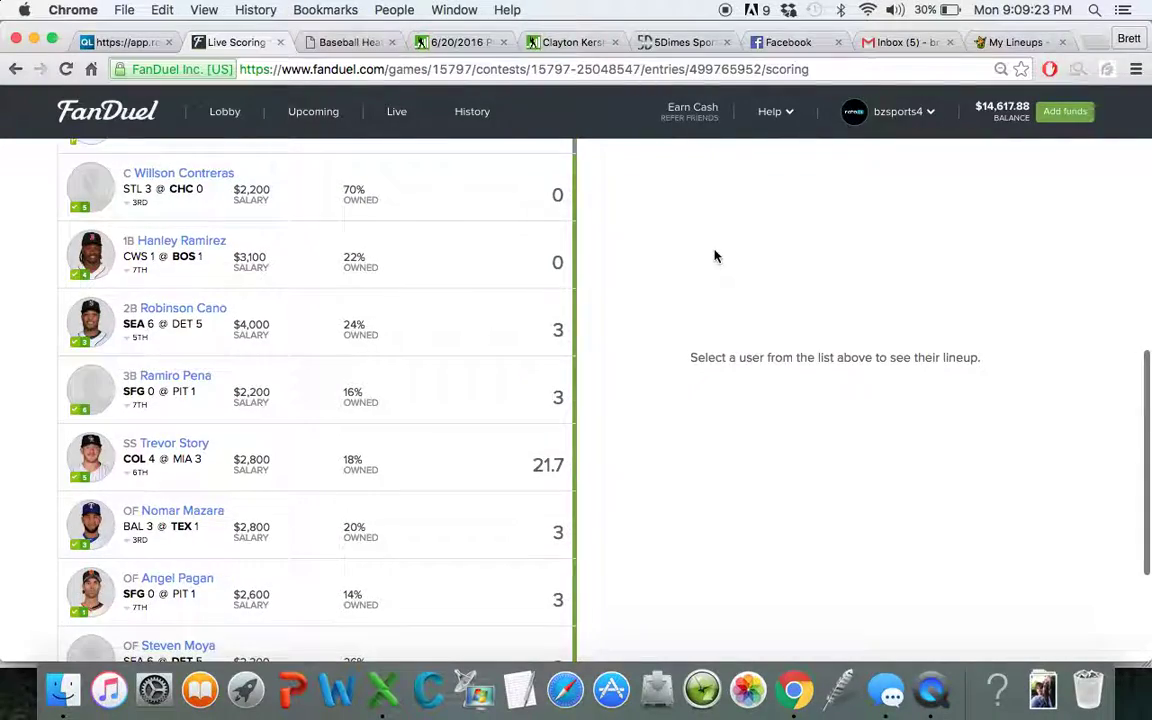
{"action": "left_click", "coordinate": [115, 42]}
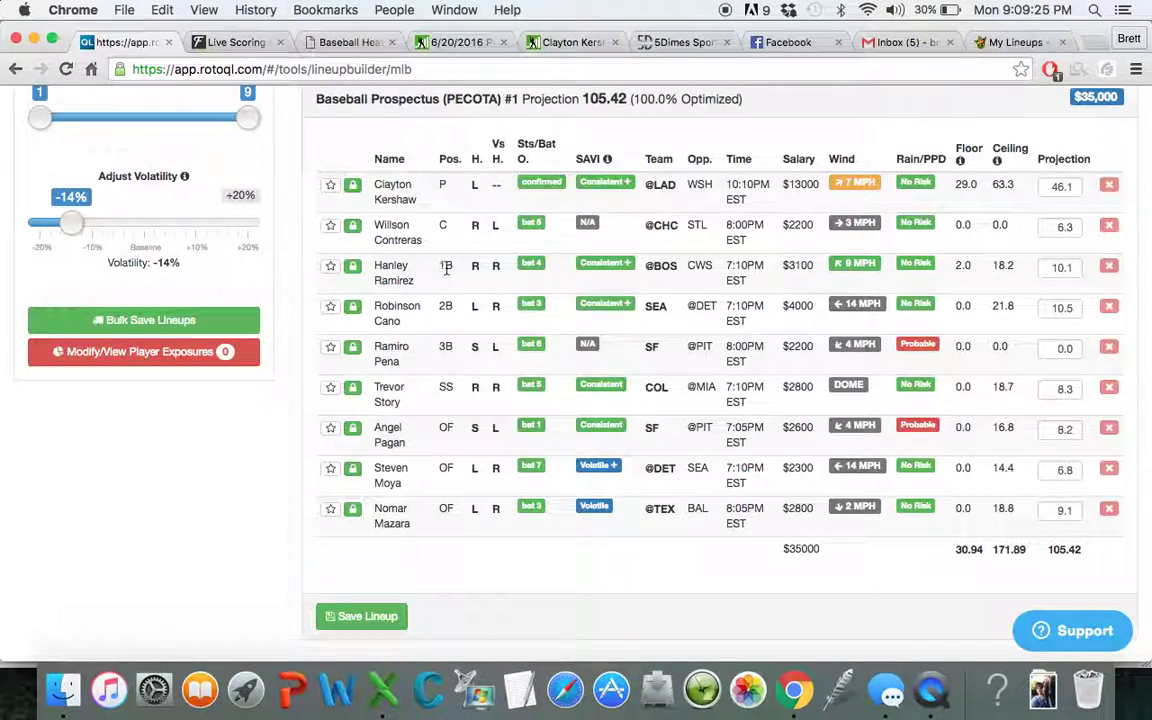
{"action": "scroll", "coordinate": [447, 268], "scroll_direction": "up", "scroll_amount": 4}
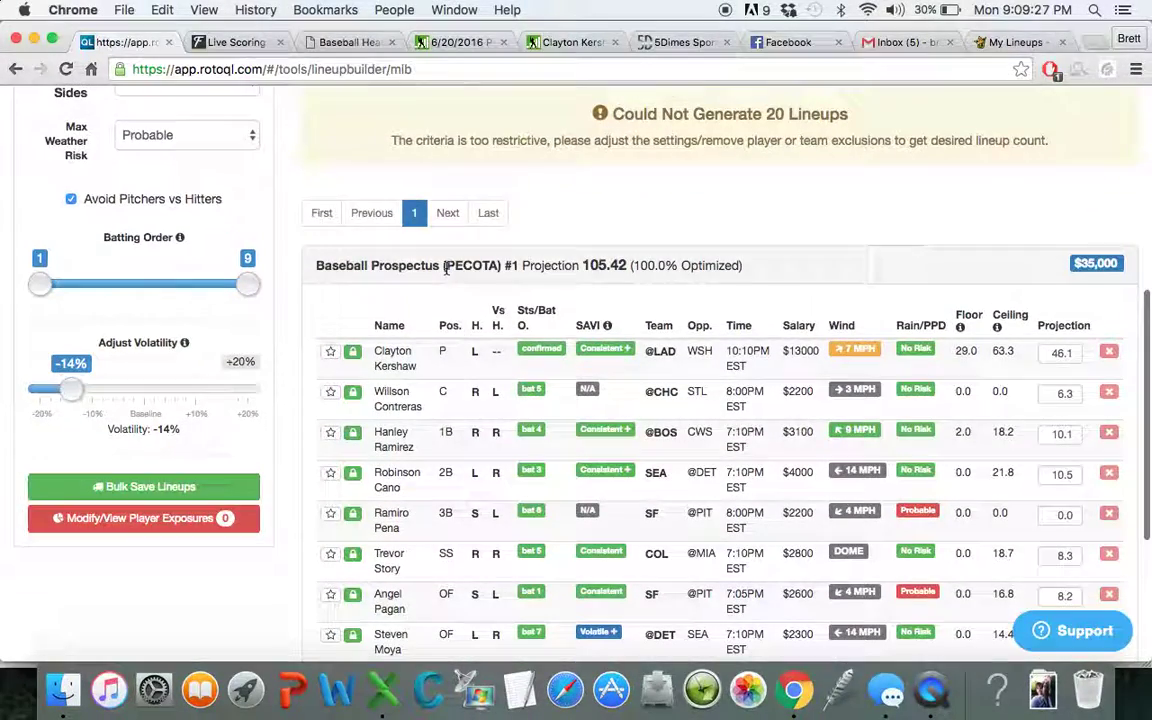